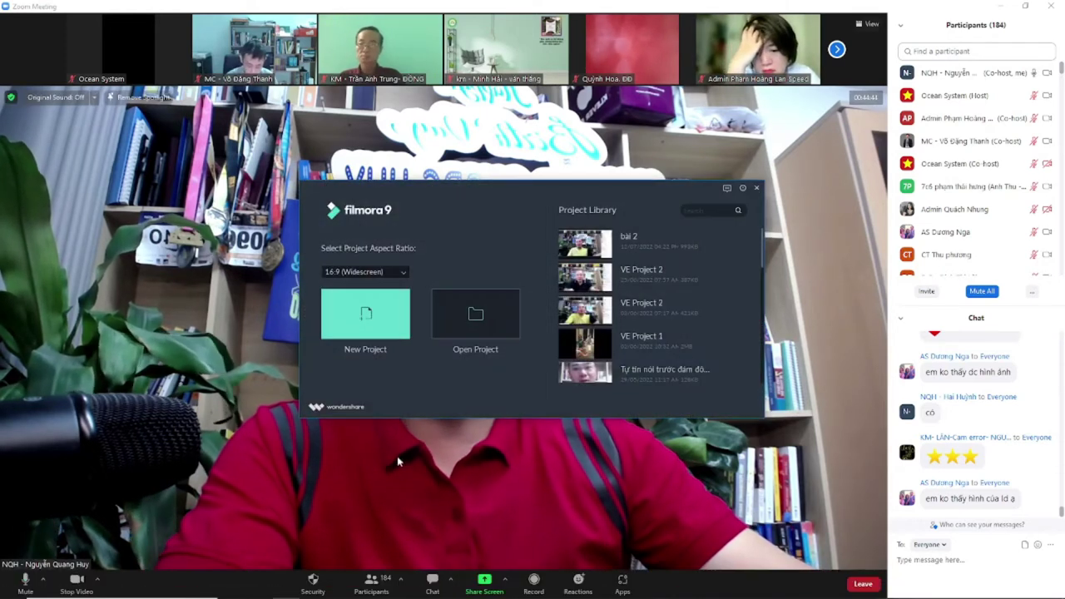
Start a new empty Filmora9 project and share the Filmora9 window in the Zoom meeting.
{"action": "left_click", "coordinate": [379, 312]}
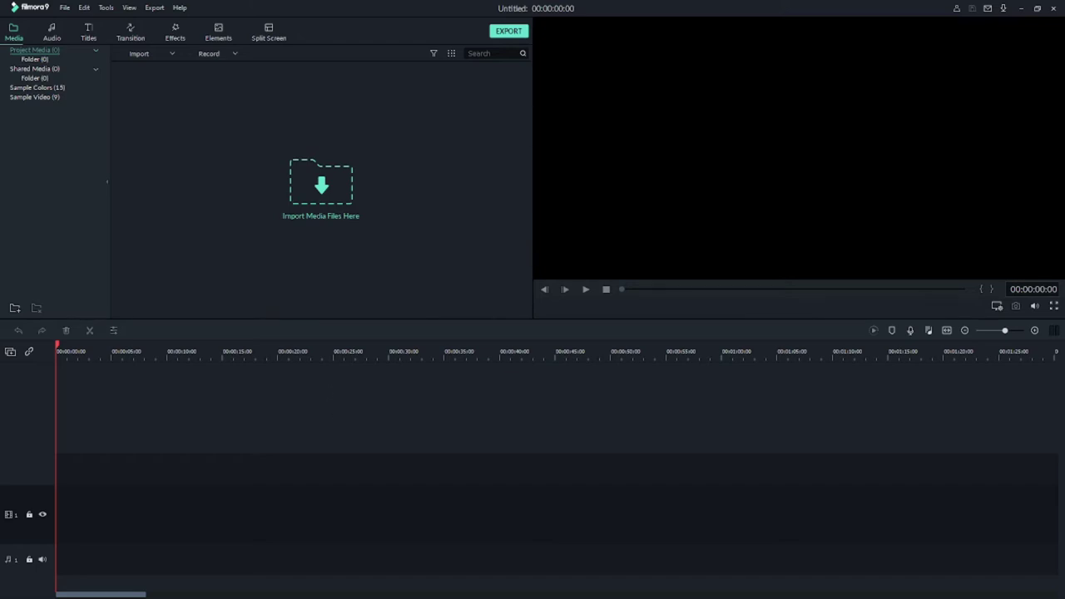
{"action": "key", "text": "alt+Tab"}
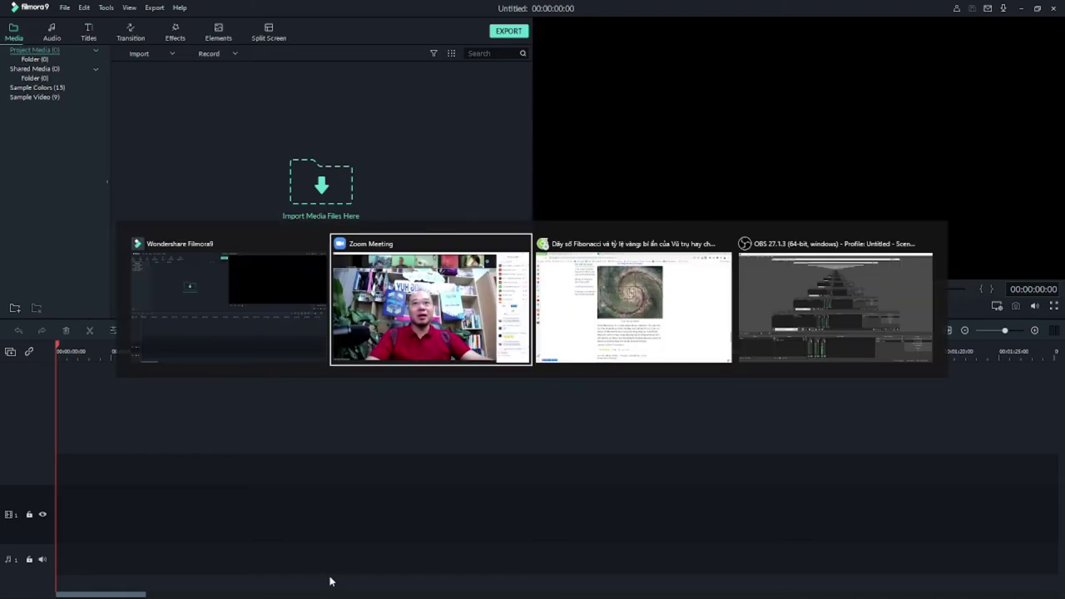
{"action": "left_click", "coordinate": [483, 583]}
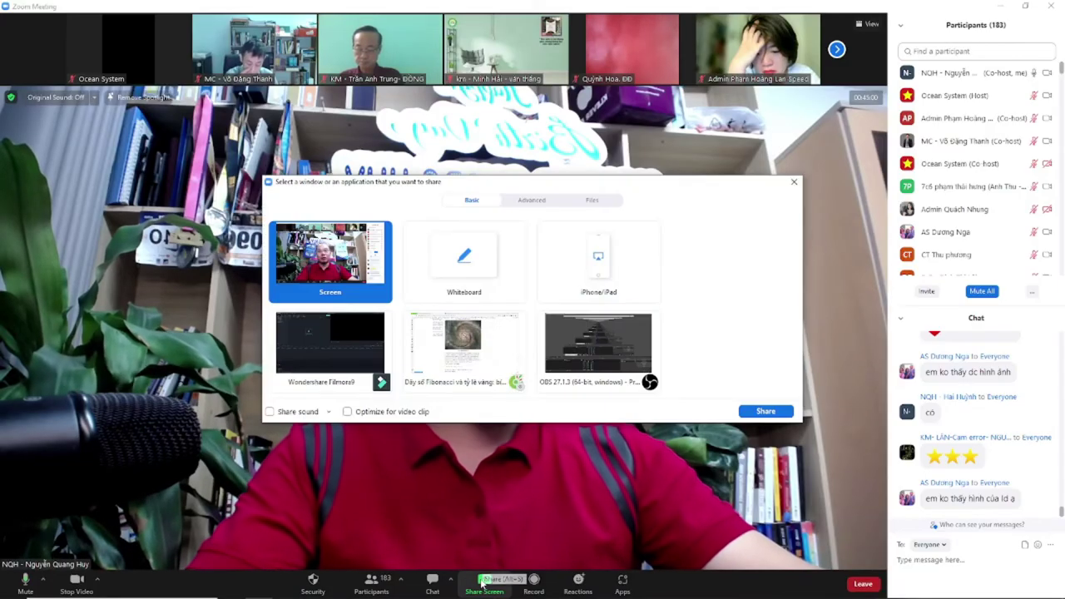
{"action": "left_click", "coordinate": [323, 358]}
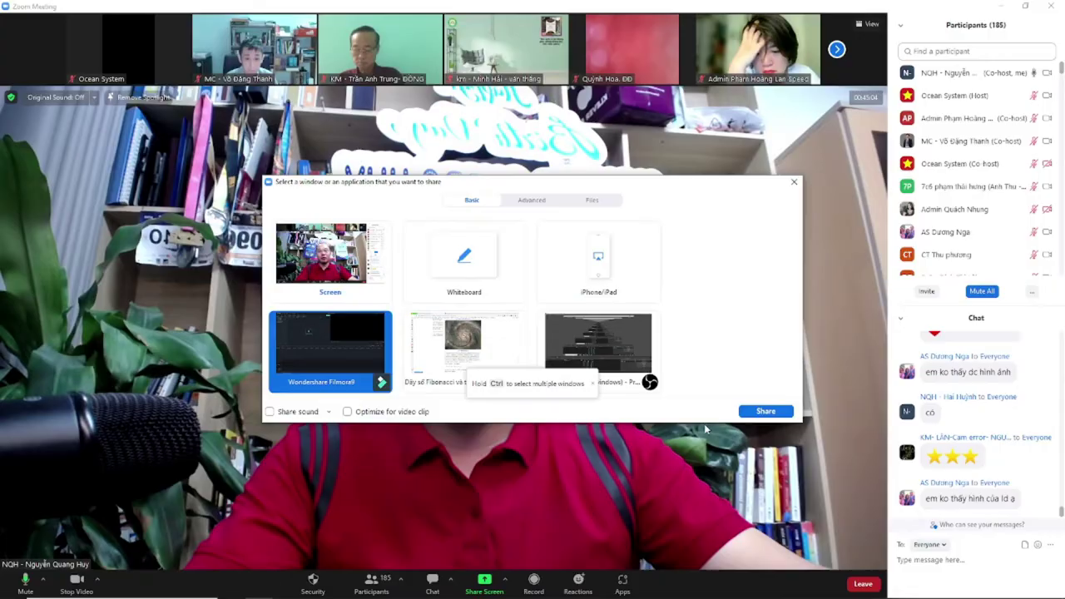
{"action": "left_click", "coordinate": [765, 412]}
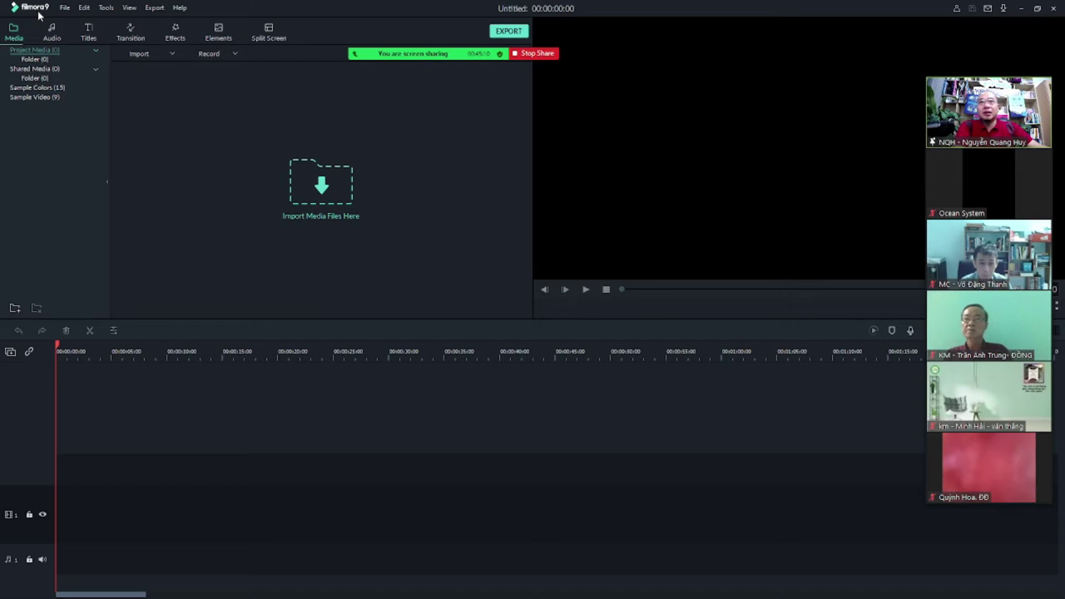
{"action": "mouse_move", "coordinate": [446, 54]}
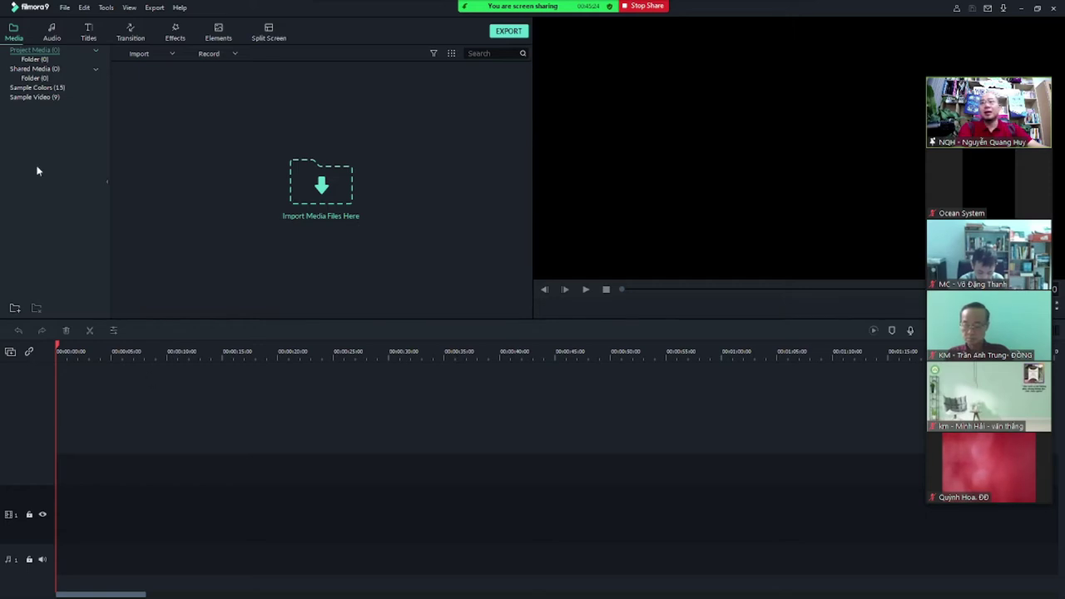
{"action": "left_click", "coordinate": [138, 56]}
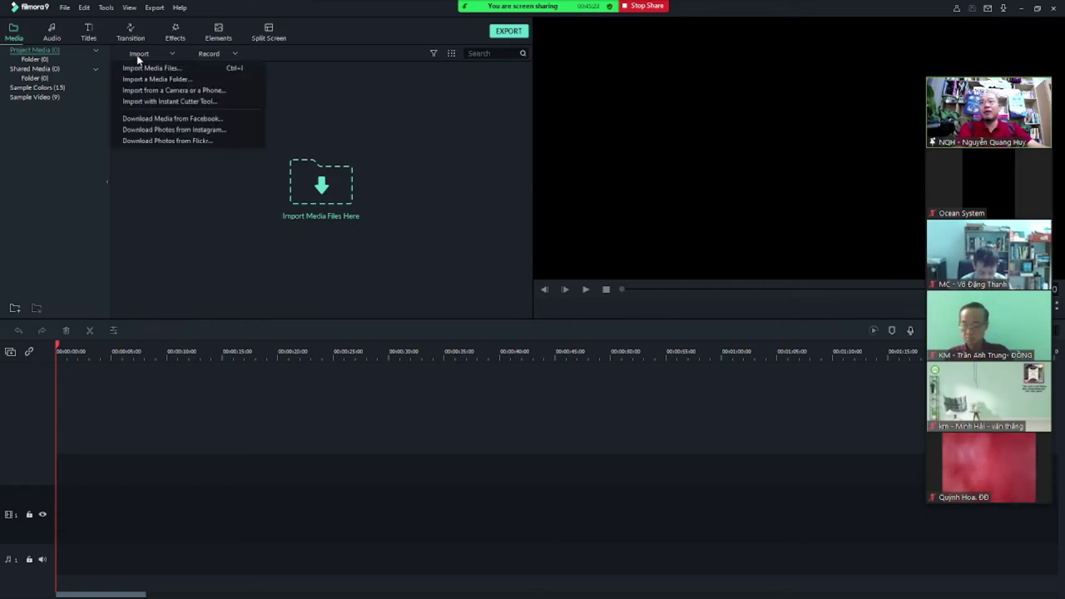
{"action": "left_click", "coordinate": [139, 69]}
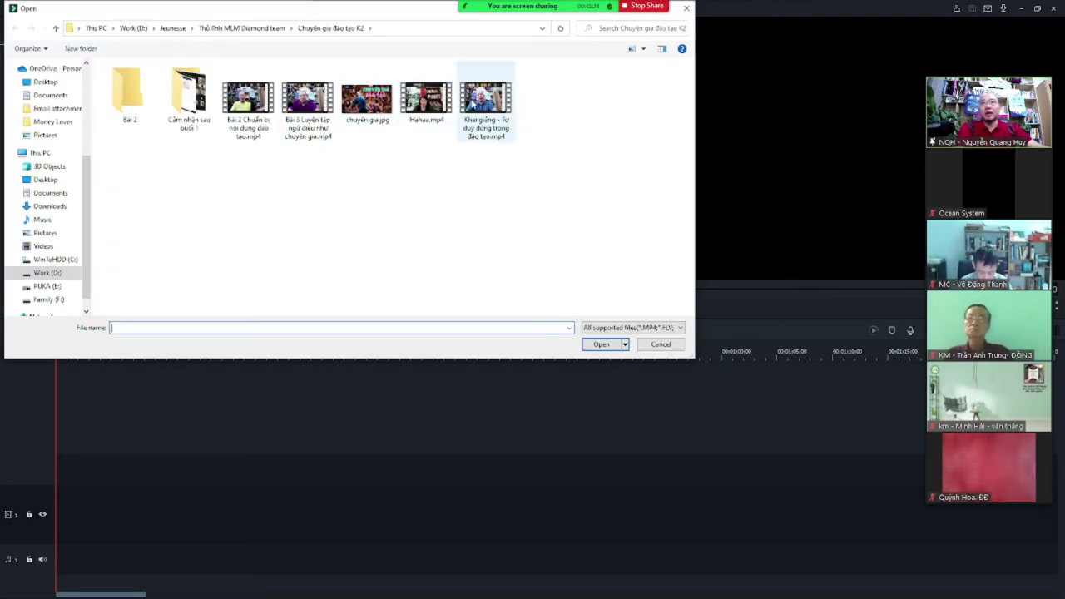
{"action": "left_click", "coordinate": [241, 27]}
{"action": "left_click", "coordinate": [174, 28]}
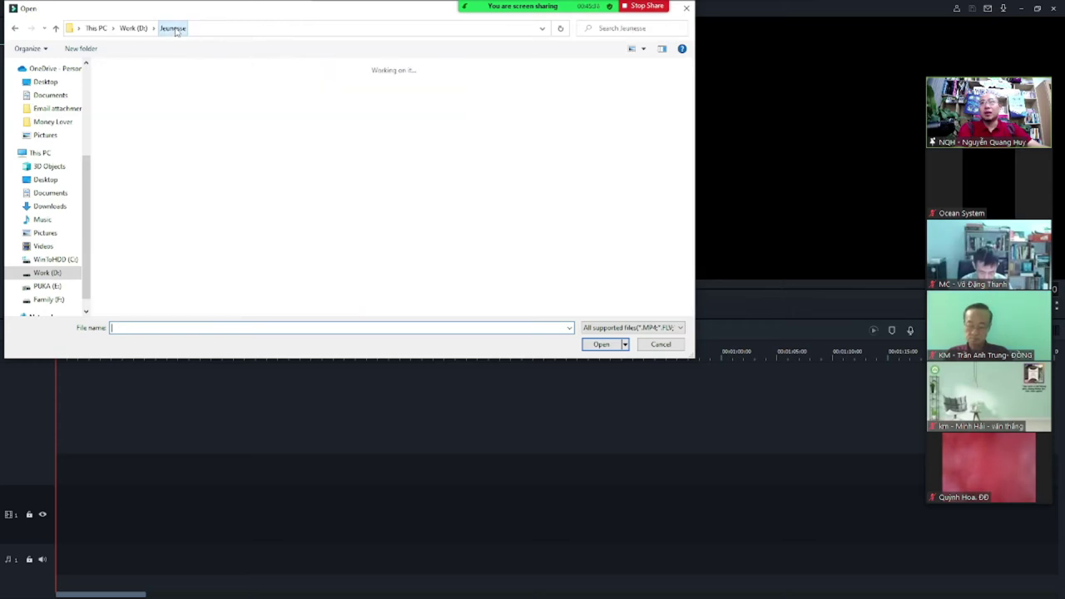
{"action": "scroll", "coordinate": [453, 183], "scroll_direction": "up", "scroll_amount": 3}
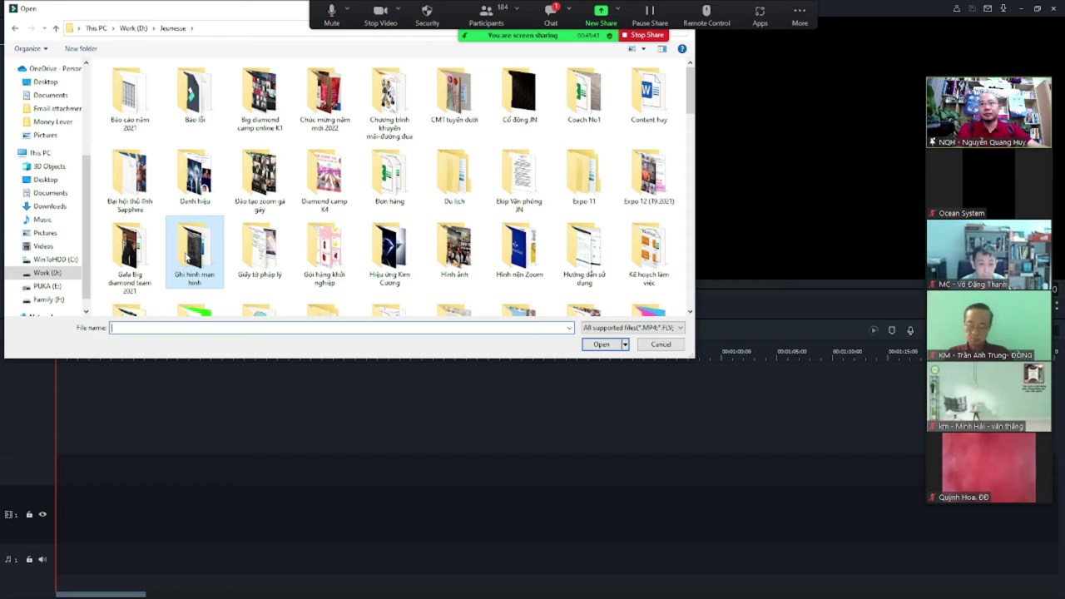
{"action": "double_click", "coordinate": [195, 249]}
{"action": "double_click", "coordinate": [129, 173]}
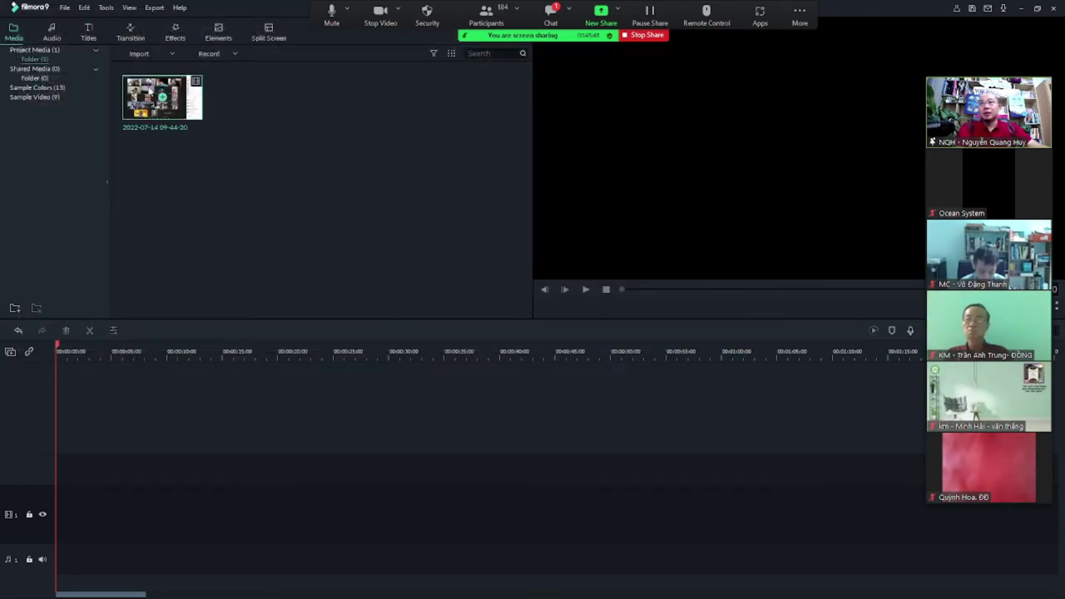
Import the Diamond Team video, the subscribe-button clip and the diamond team logo together.
{"action": "left_click", "coordinate": [139, 54]}
{"action": "left_click", "coordinate": [142, 69]}
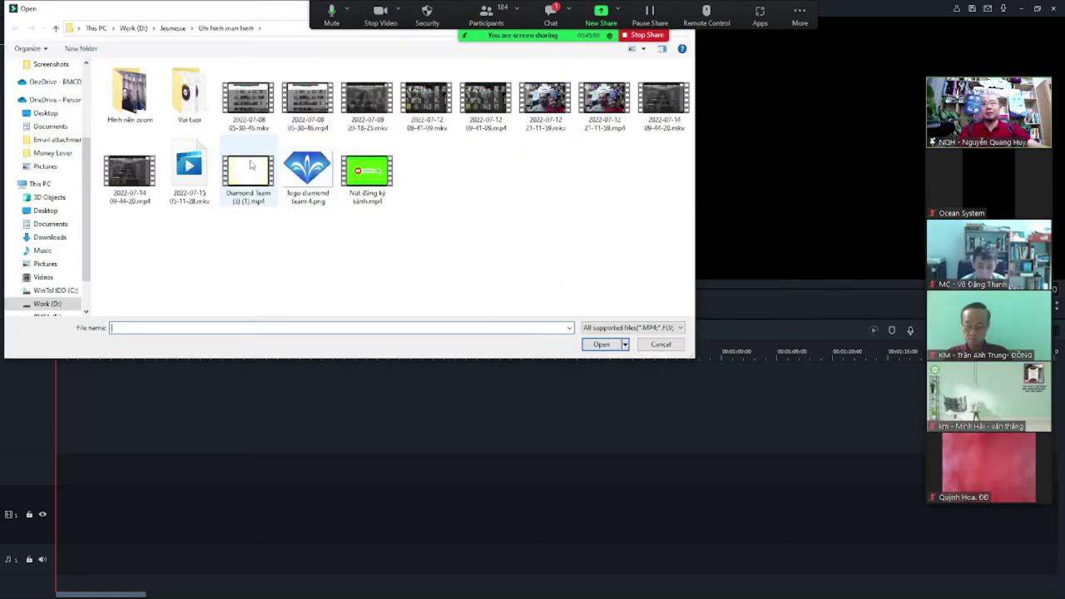
{"action": "left_click", "coordinate": [242, 169]}
{"action": "left_click", "coordinate": [366, 171], "text": "ctrl"}
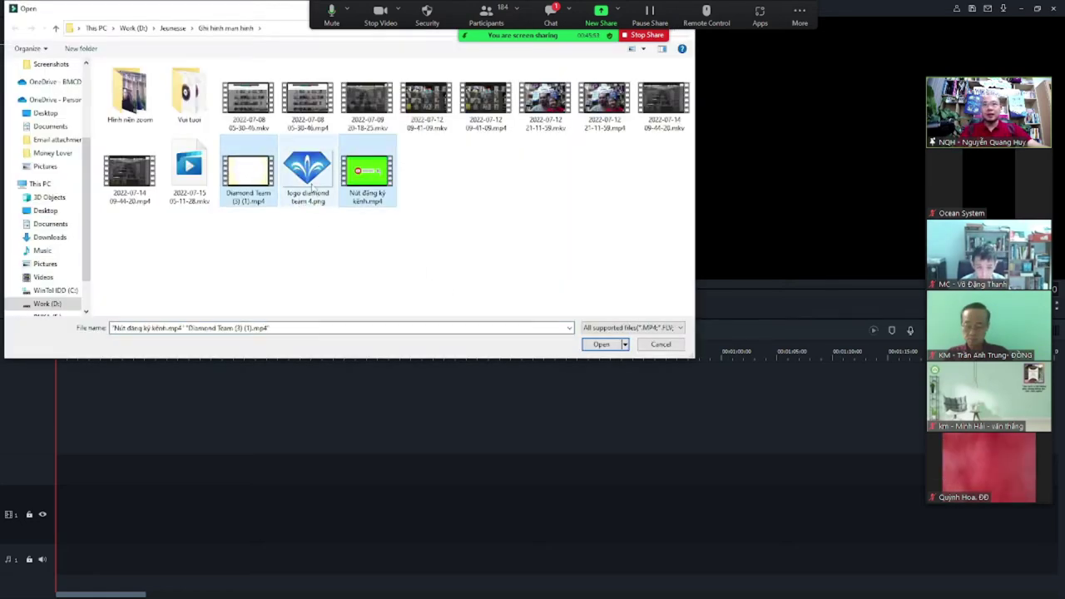
{"action": "left_click", "coordinate": [308, 170], "text": "ctrl"}
{"action": "left_click", "coordinate": [601, 344]}
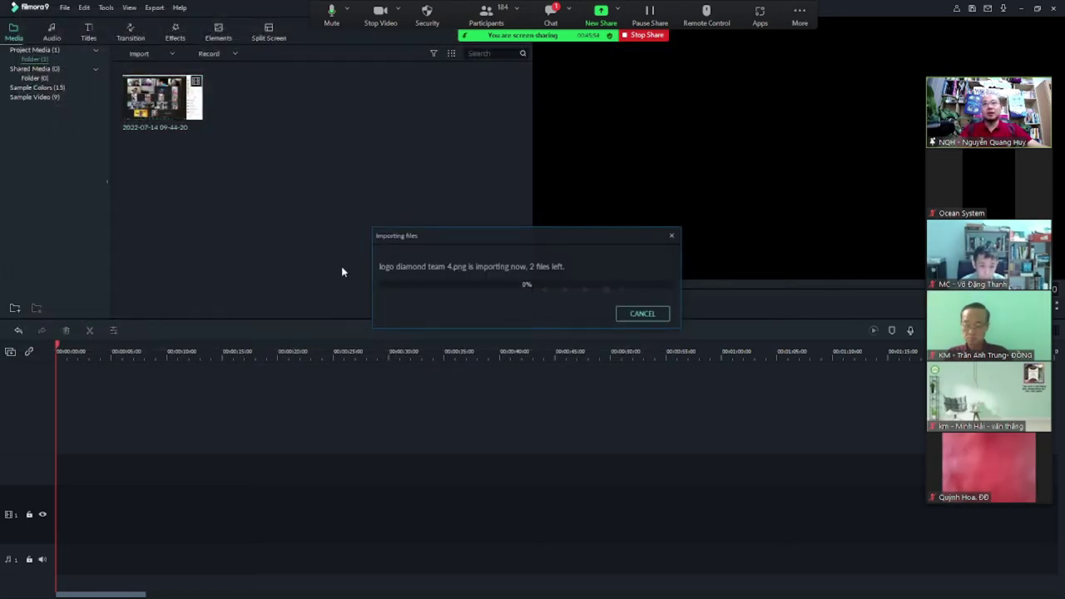
{"action": "left_click", "coordinate": [307, 227]}
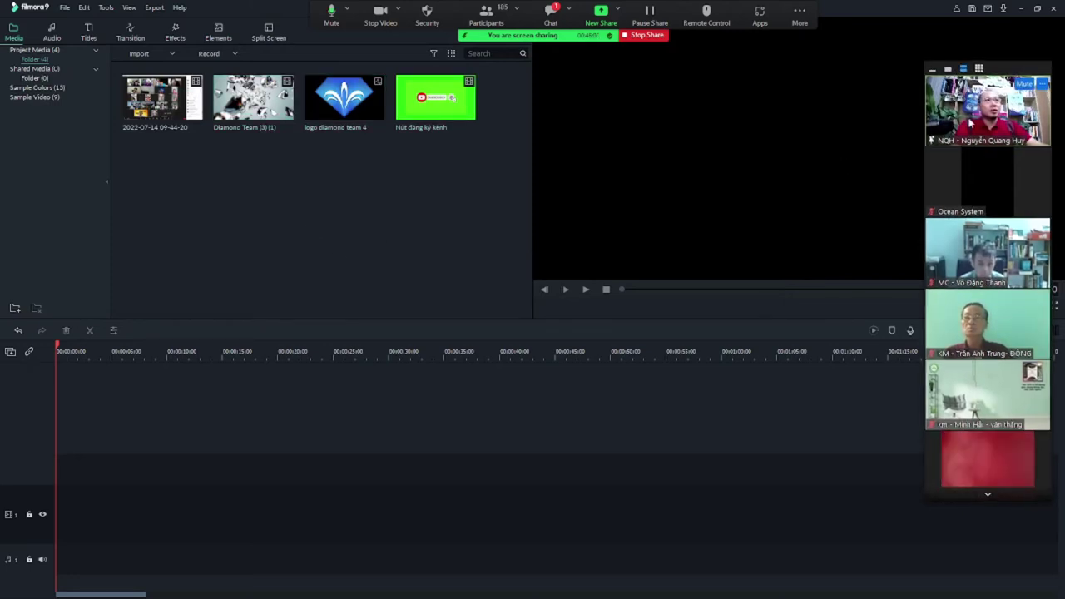
{"action": "left_click", "coordinate": [949, 69]}
{"action": "left_click_drag", "start_coordinate": [974, 119], "coordinate": [974, 83]}
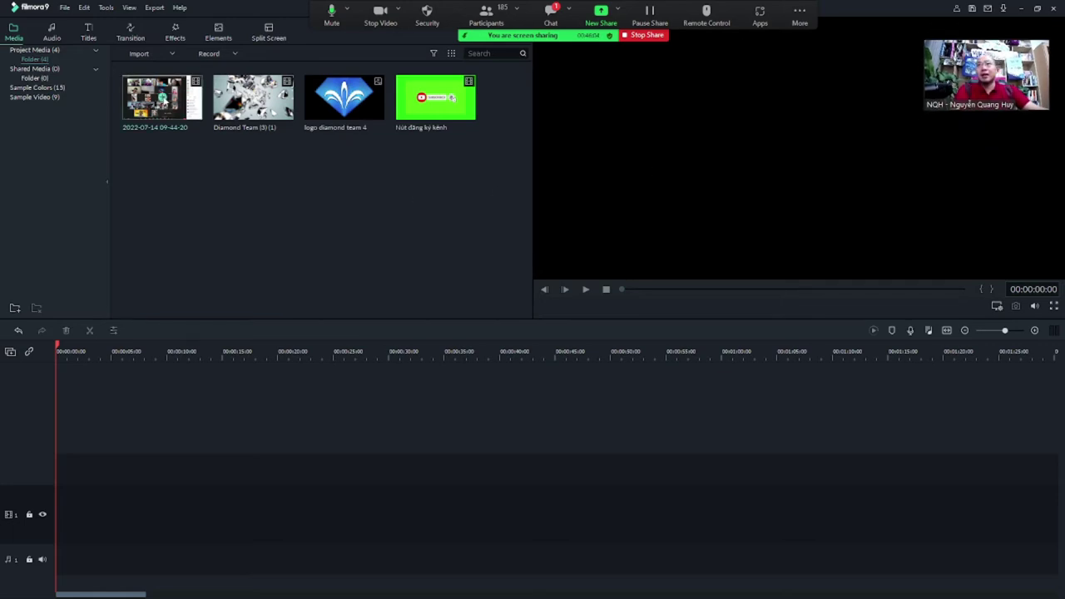
{"action": "left_click", "coordinate": [163, 98]}
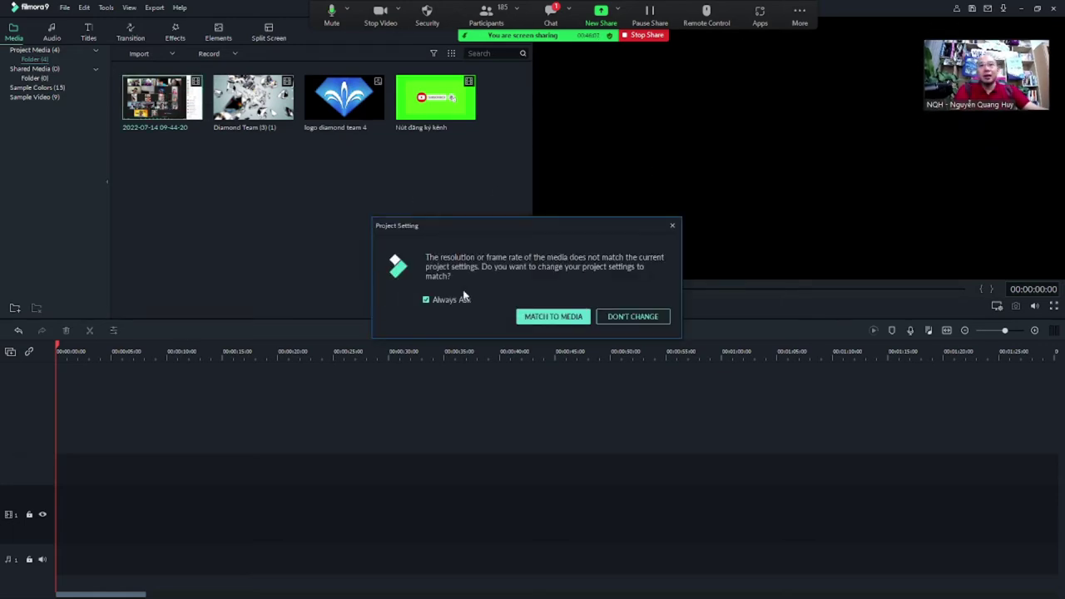
{"action": "left_click", "coordinate": [630, 316]}
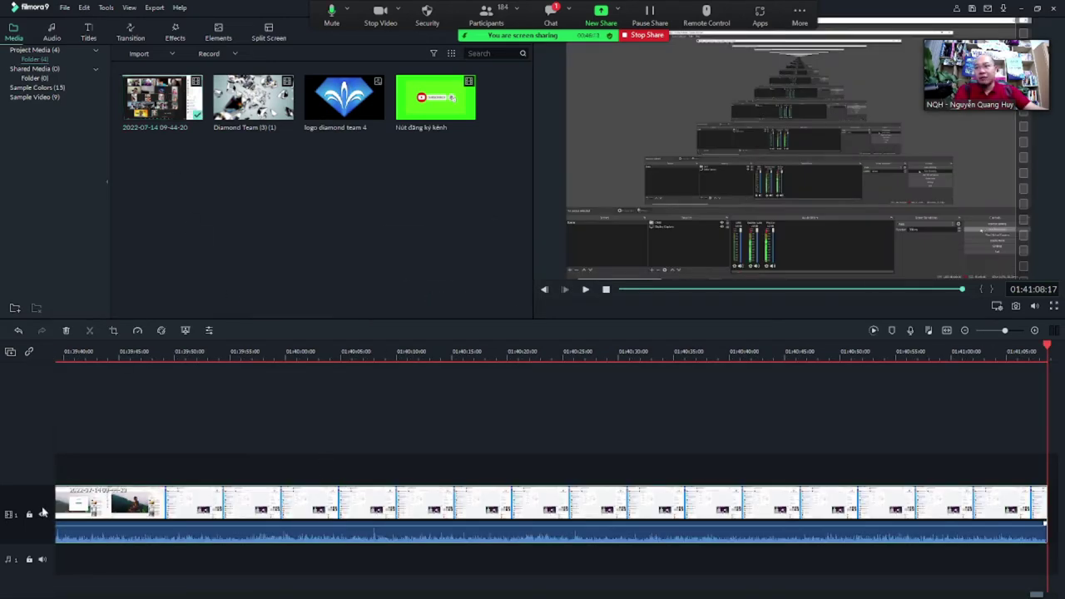
{"action": "left_click", "coordinate": [707, 343]}
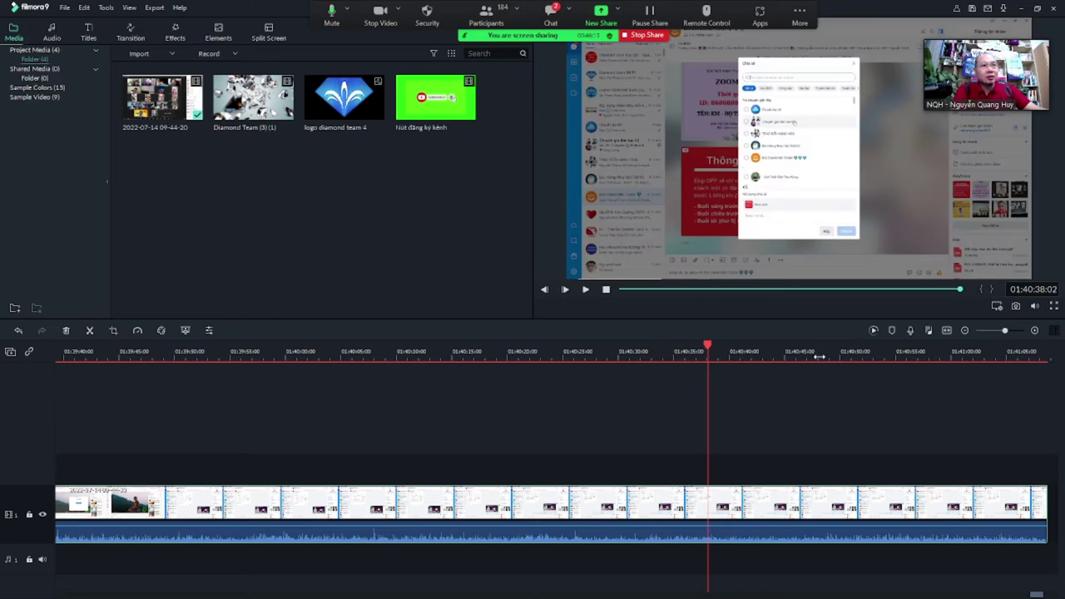
{"action": "scroll", "coordinate": [822, 352], "scroll_direction": "down", "scroll_amount": 3}
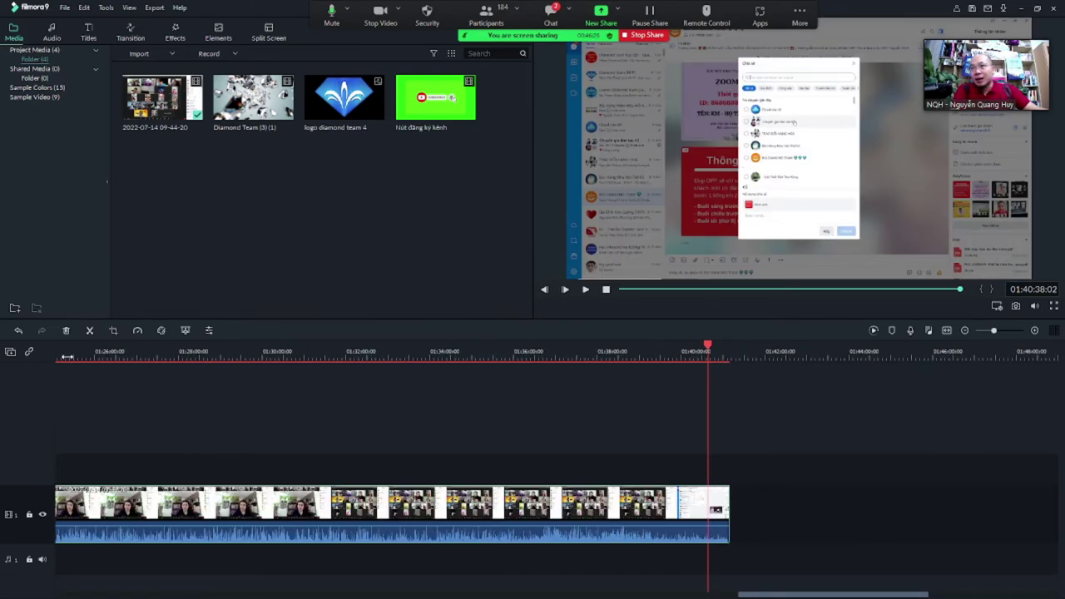
{"action": "left_click_drag", "start_coordinate": [707, 350], "coordinate": [731, 348]}
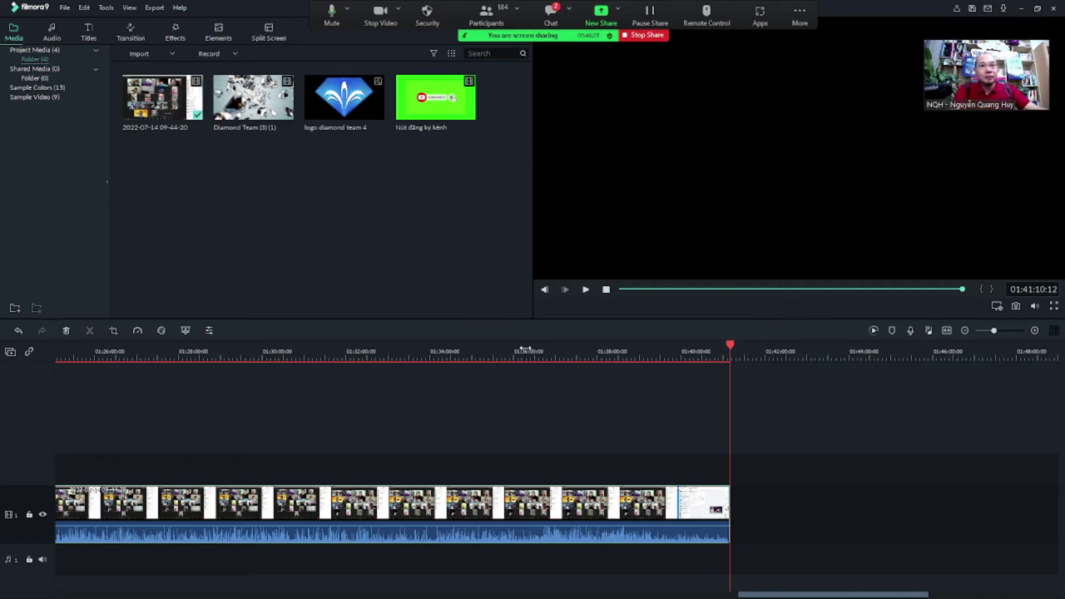
{"action": "left_click", "coordinate": [485, 351]}
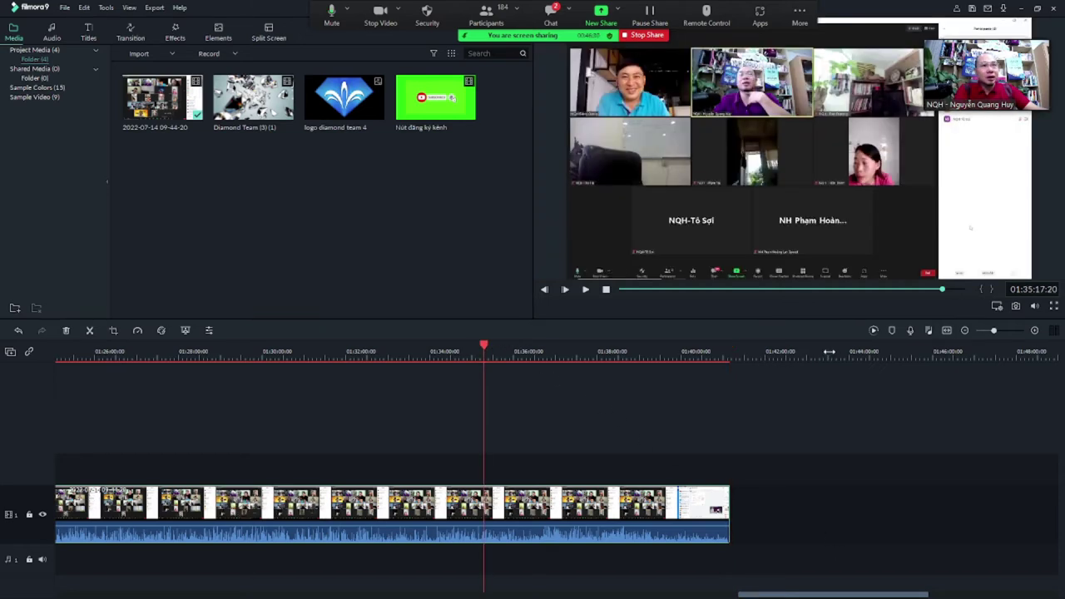
{"action": "scroll", "coordinate": [829, 351], "scroll_direction": "down", "scroll_amount": 3}
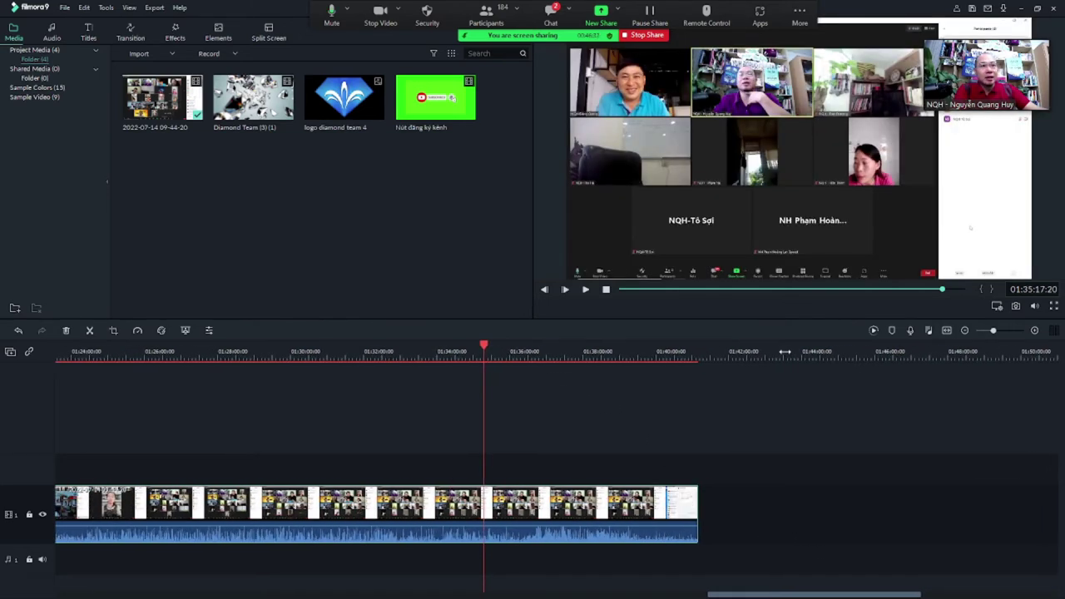
{"action": "scroll", "coordinate": [737, 352], "scroll_direction": "down", "scroll_amount": 2}
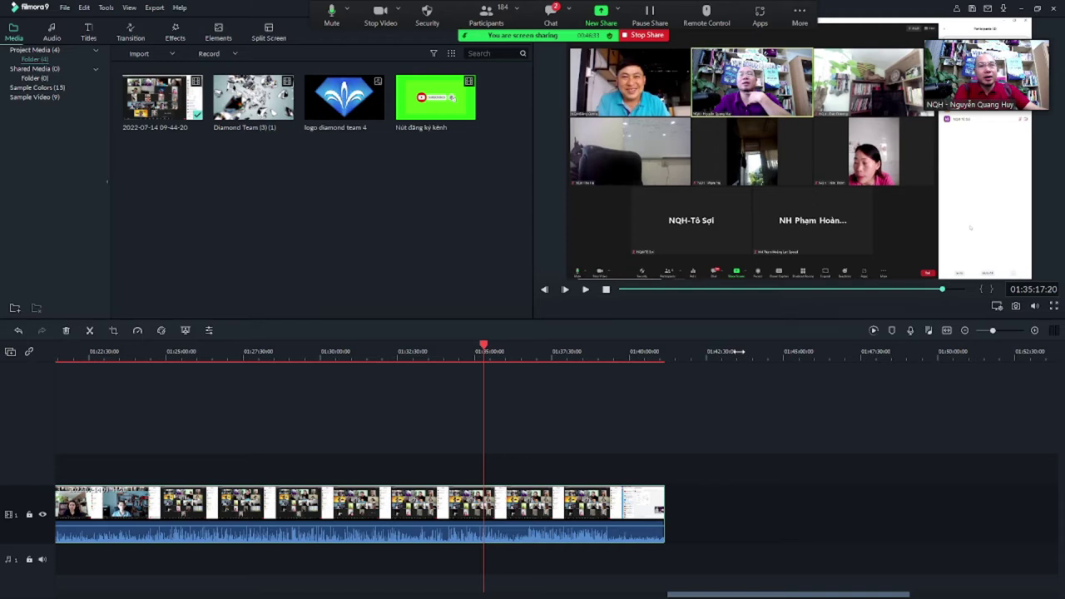
{"action": "scroll", "coordinate": [739, 351], "scroll_direction": "down", "scroll_amount": 5}
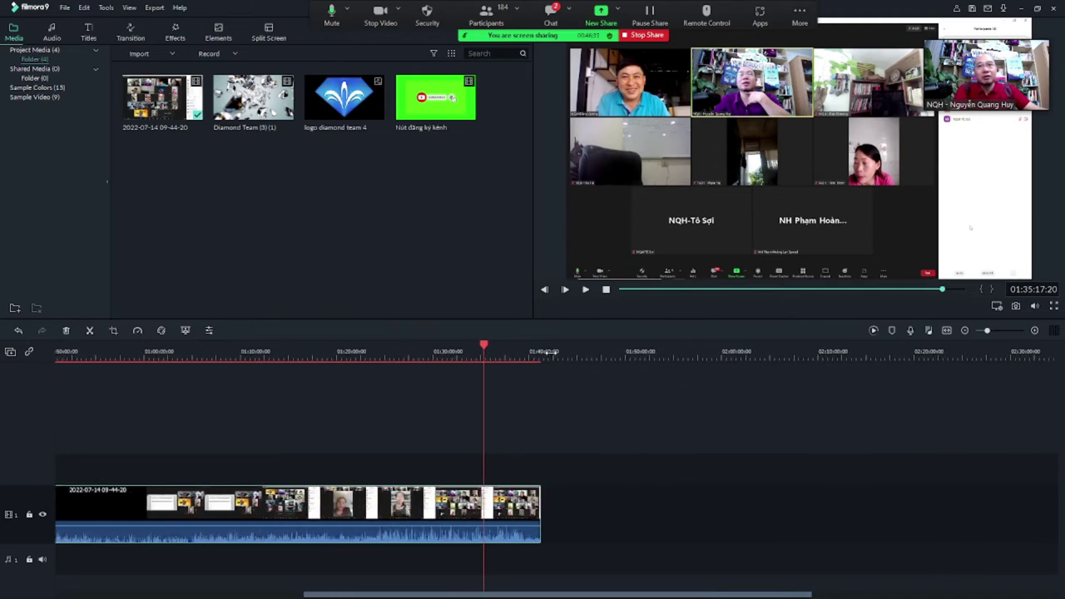
{"action": "scroll", "coordinate": [549, 352], "scroll_direction": "down", "scroll_amount": 1}
{"action": "scroll", "coordinate": [566, 351], "scroll_direction": "up", "scroll_amount": 4}
{"action": "scroll", "coordinate": [583, 352], "scroll_direction": "down", "scroll_amount": 2}
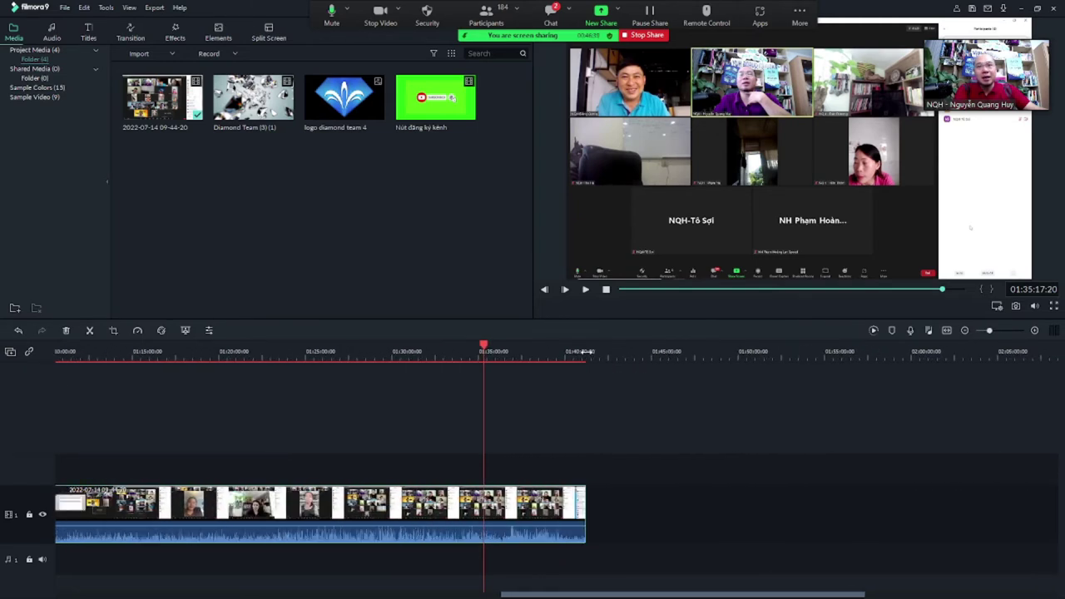
{"action": "scroll", "coordinate": [585, 351], "scroll_direction": "down", "scroll_amount": 3}
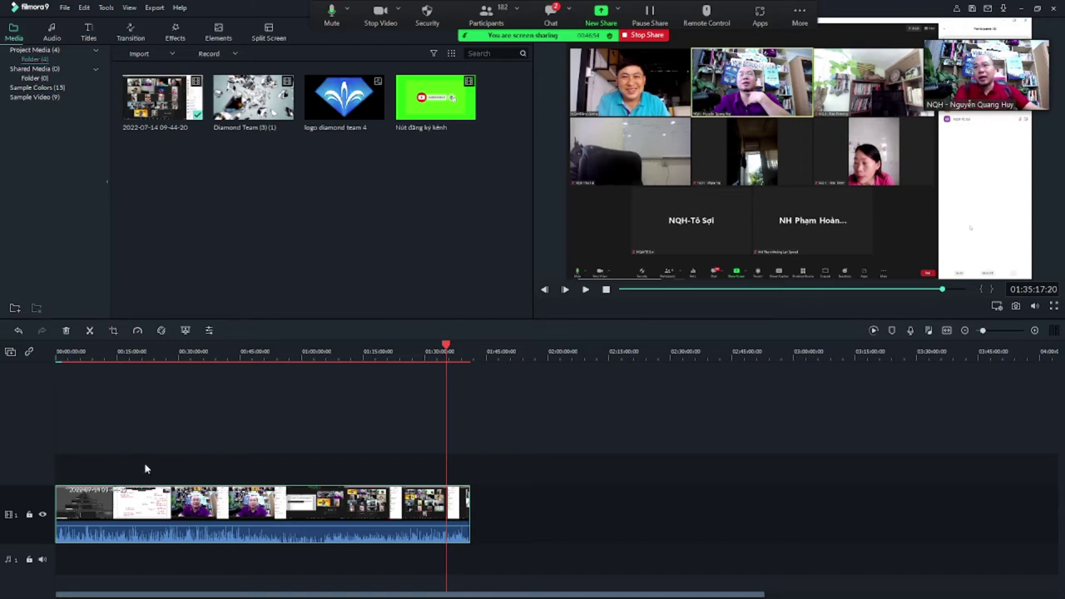
Place the subscribe-button clip after the recording, preview its animation, and open its video settings.
{"action": "left_click", "coordinate": [493, 356]}
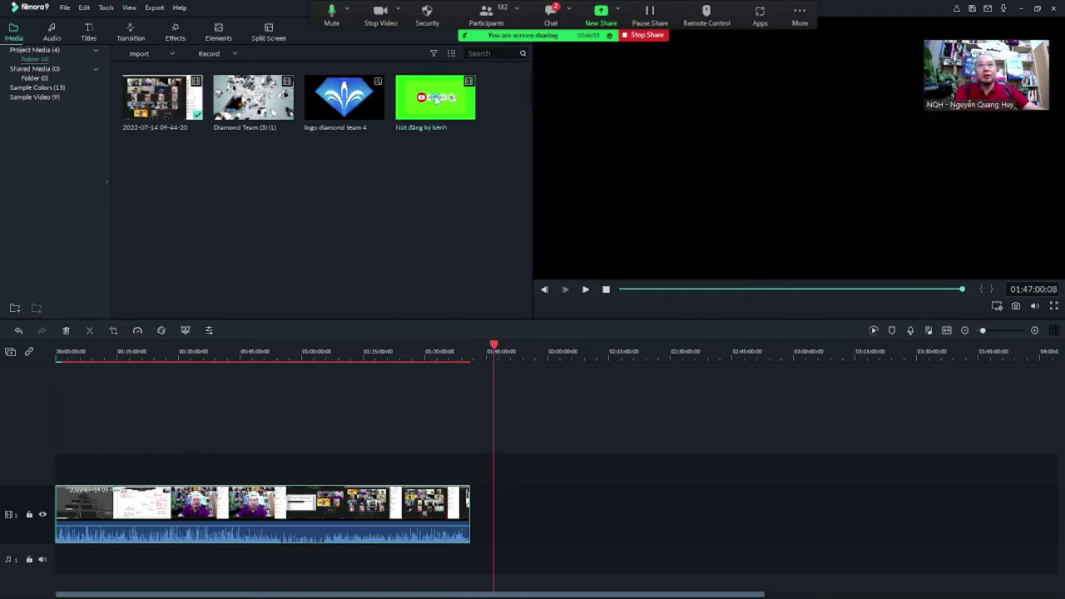
{"action": "left_click_drag", "start_coordinate": [500, 279], "coordinate": [498, 509]}
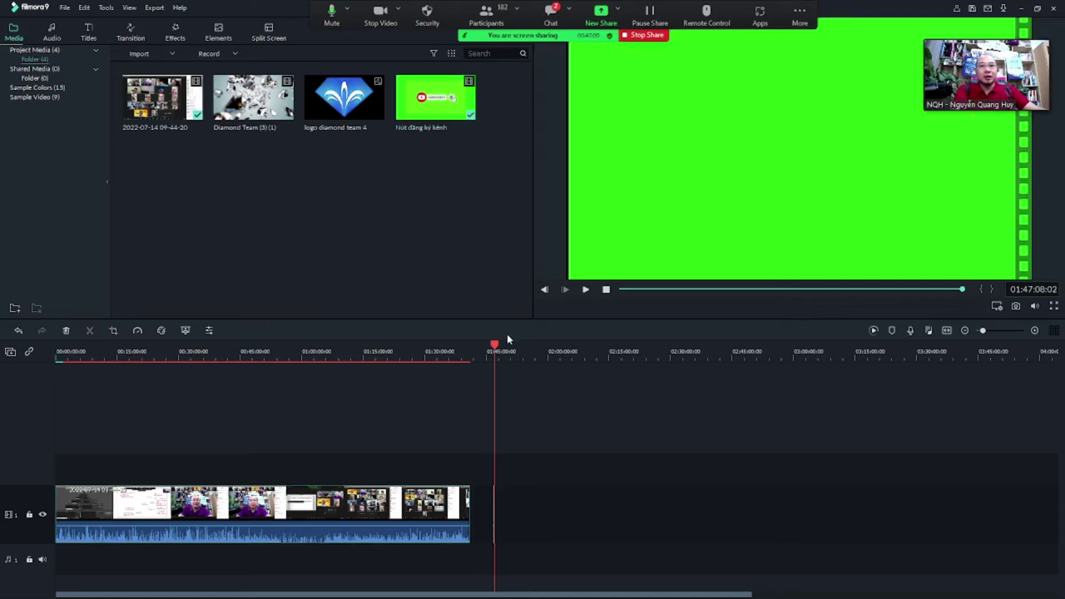
{"action": "scroll", "coordinate": [512, 346], "scroll_direction": "up", "scroll_amount": 5}
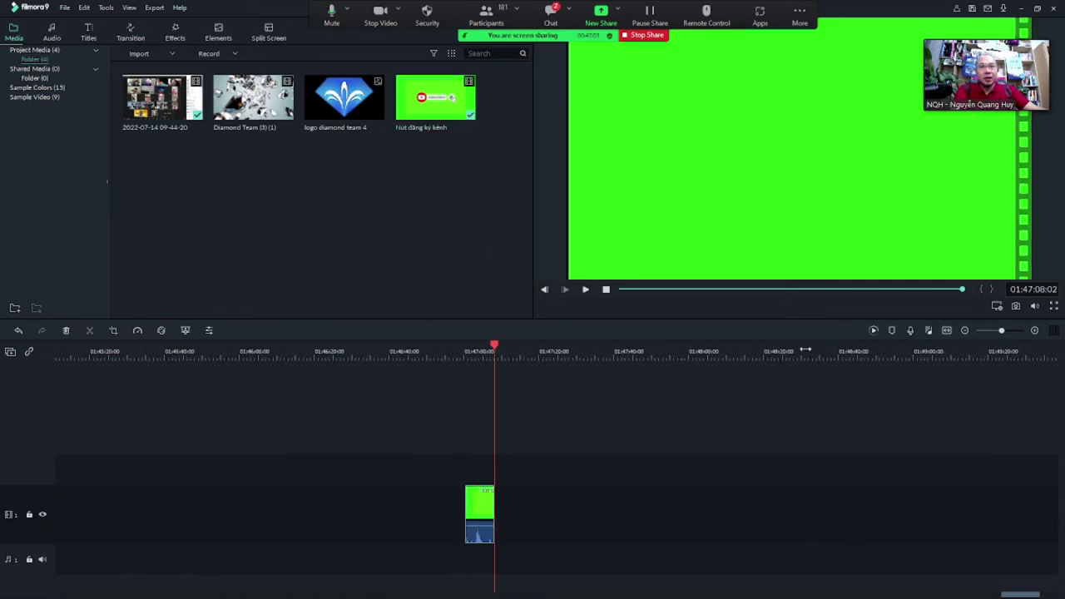
{"action": "left_click", "coordinate": [463, 352]}
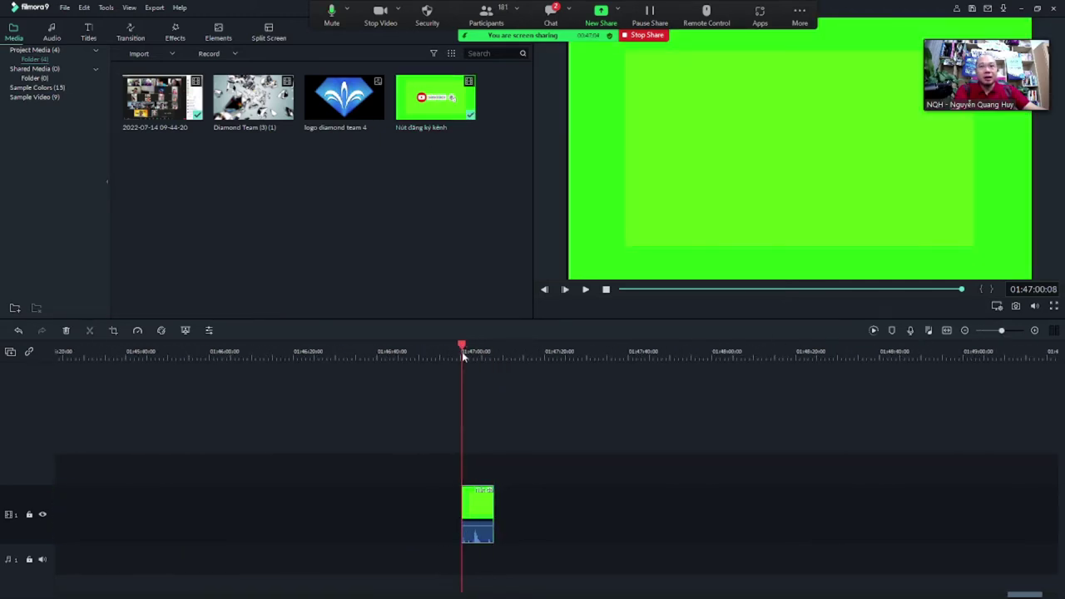
{"action": "key", "text": "space"}
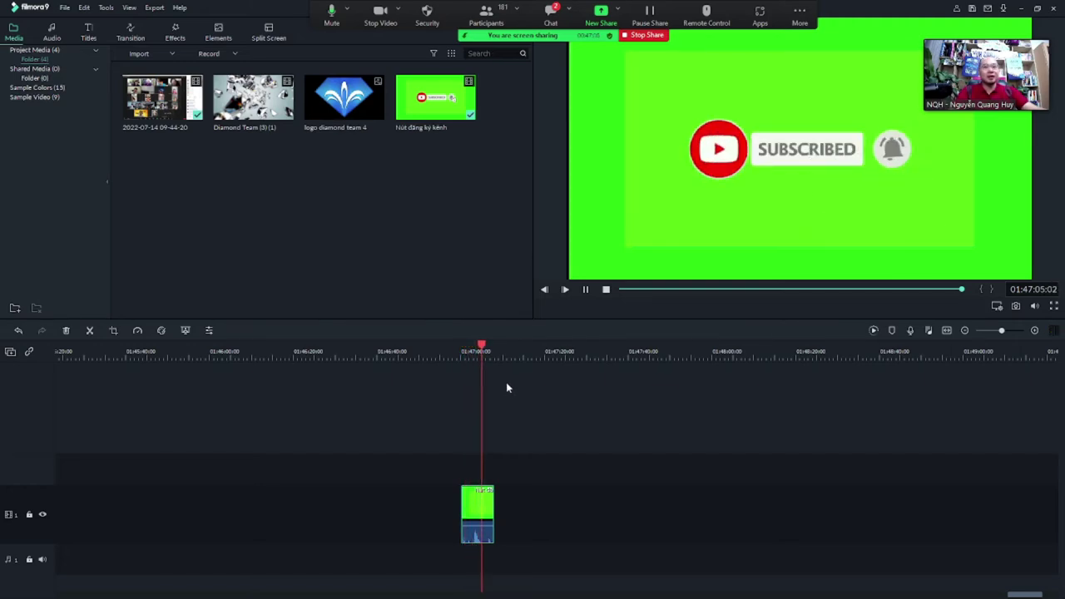
{"action": "key", "text": "space"}
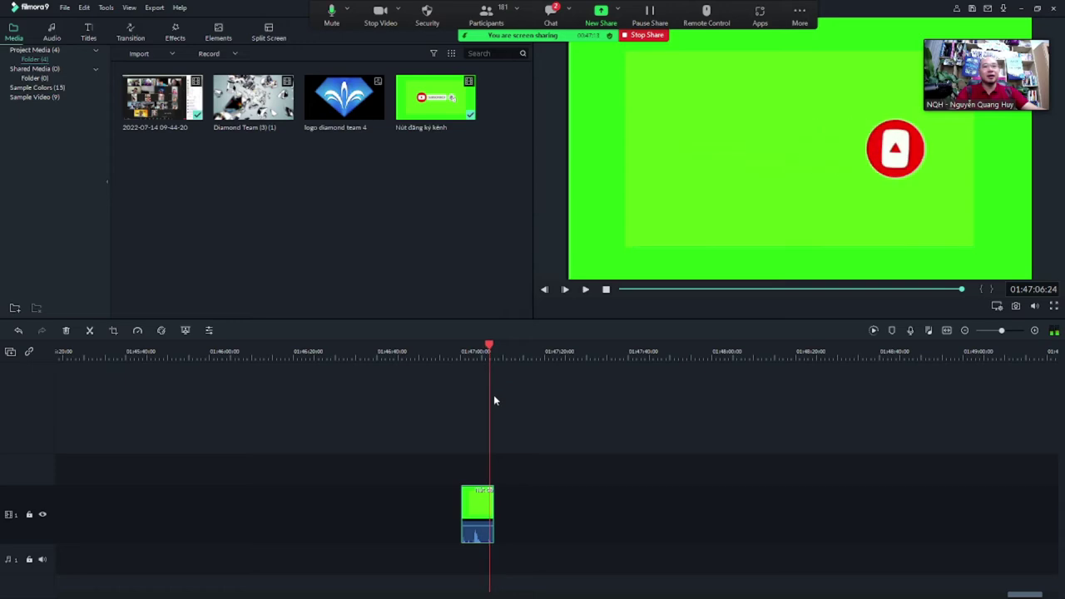
{"action": "double_click", "coordinate": [653, 173]}
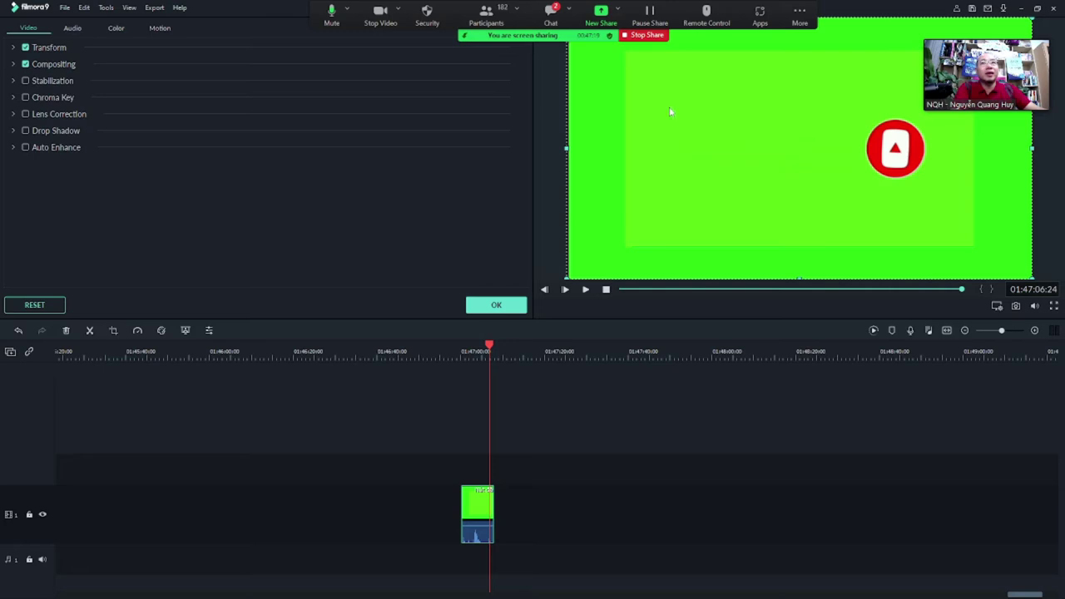
Enable Chroma Key with green as key colour and scale the subscribe button into the bottom-right corner.
{"action": "left_click", "coordinate": [28, 97]}
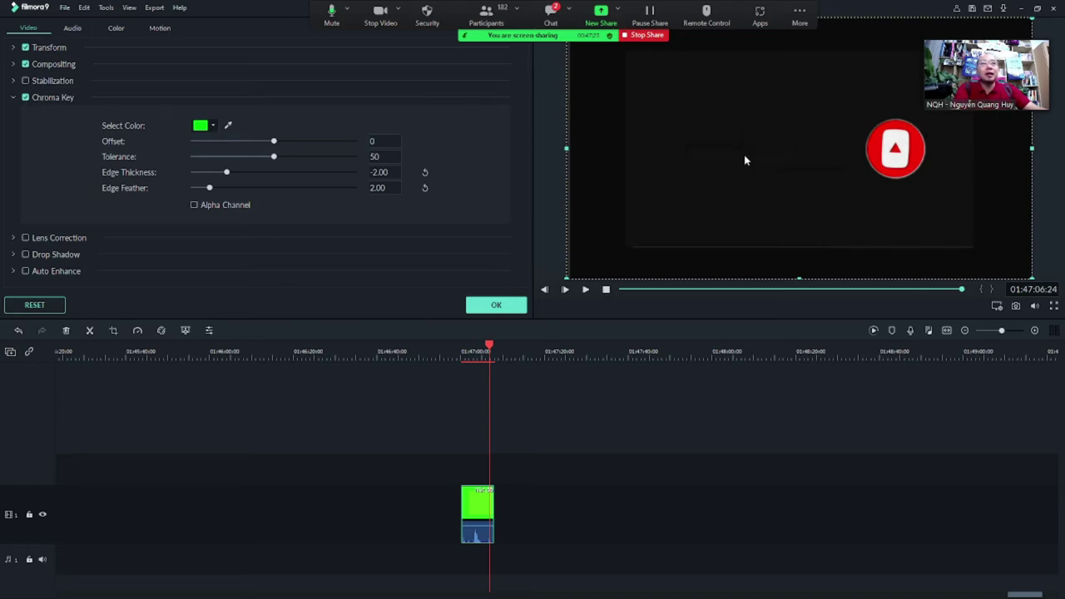
{"action": "left_click", "coordinate": [212, 127]}
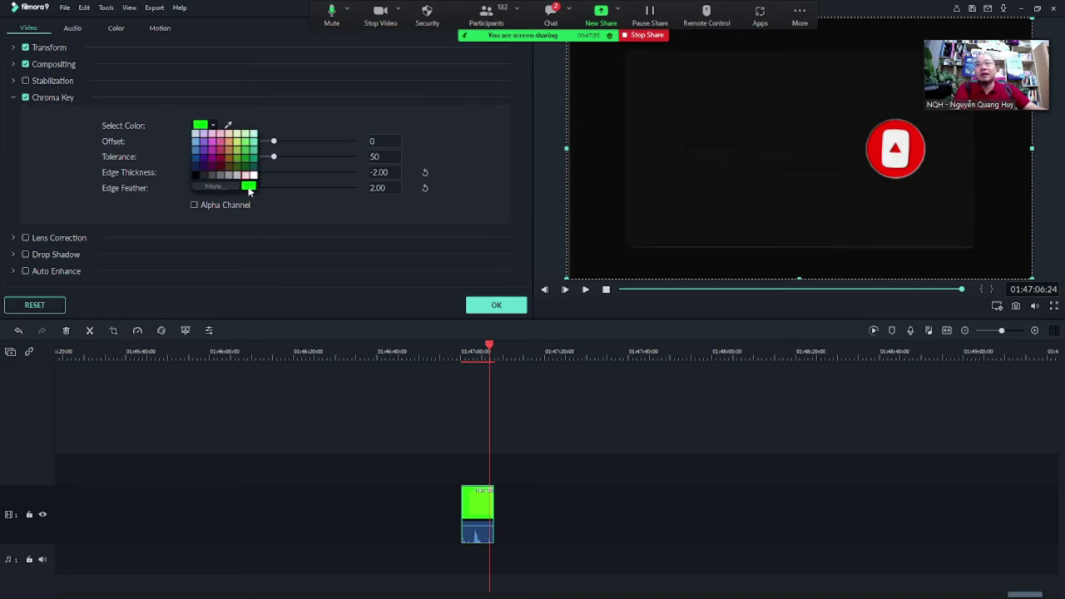
{"action": "left_click", "coordinate": [300, 116]}
{"action": "left_click_drag", "start_coordinate": [826, 29], "coordinate": [532, 21]}
{"action": "left_click_drag", "start_coordinate": [592, 40], "coordinate": [842, 191]}
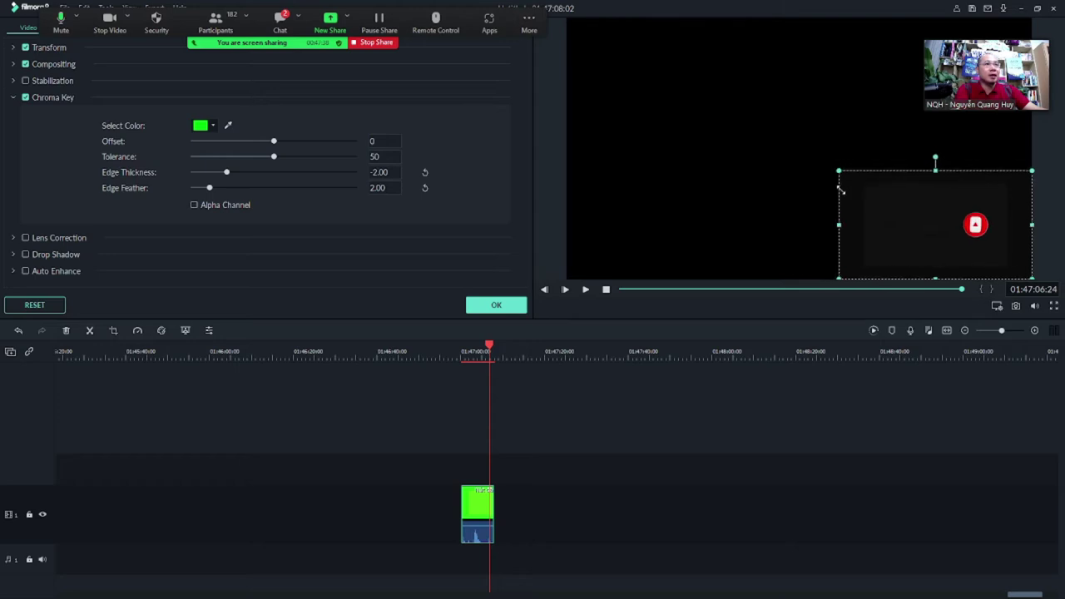
{"action": "left_click", "coordinate": [25, 97]}
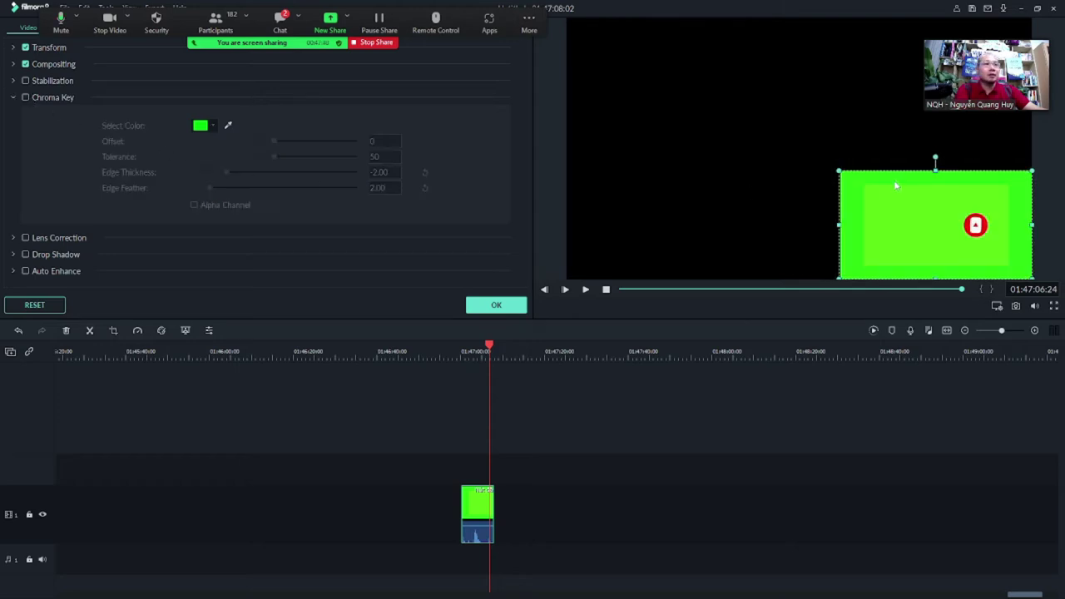
{"action": "left_click_drag", "start_coordinate": [469, 353], "coordinate": [470, 351]}
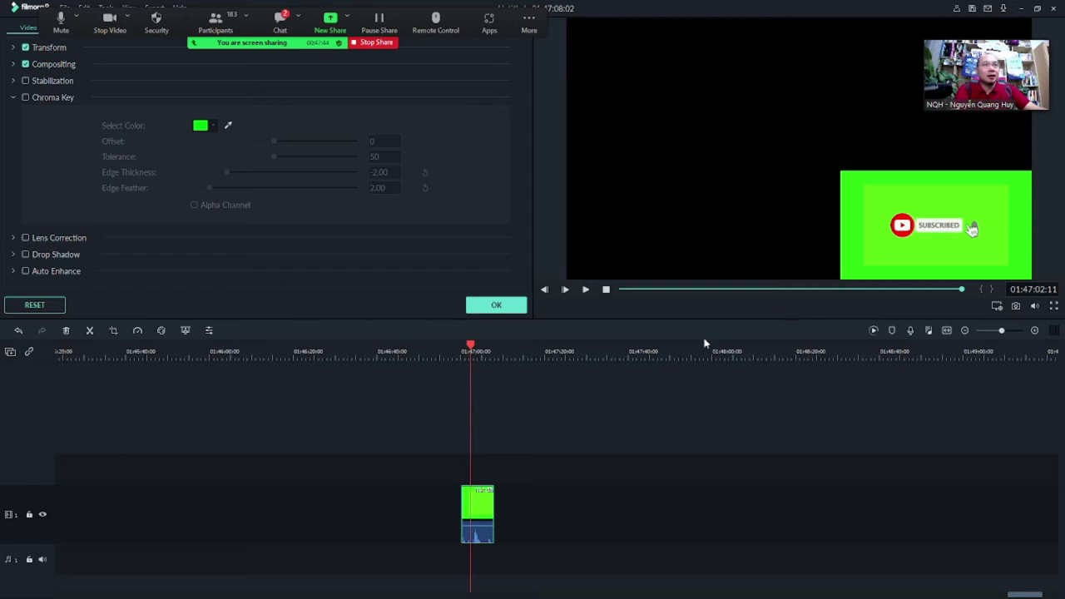
{"action": "left_click", "coordinate": [868, 194]}
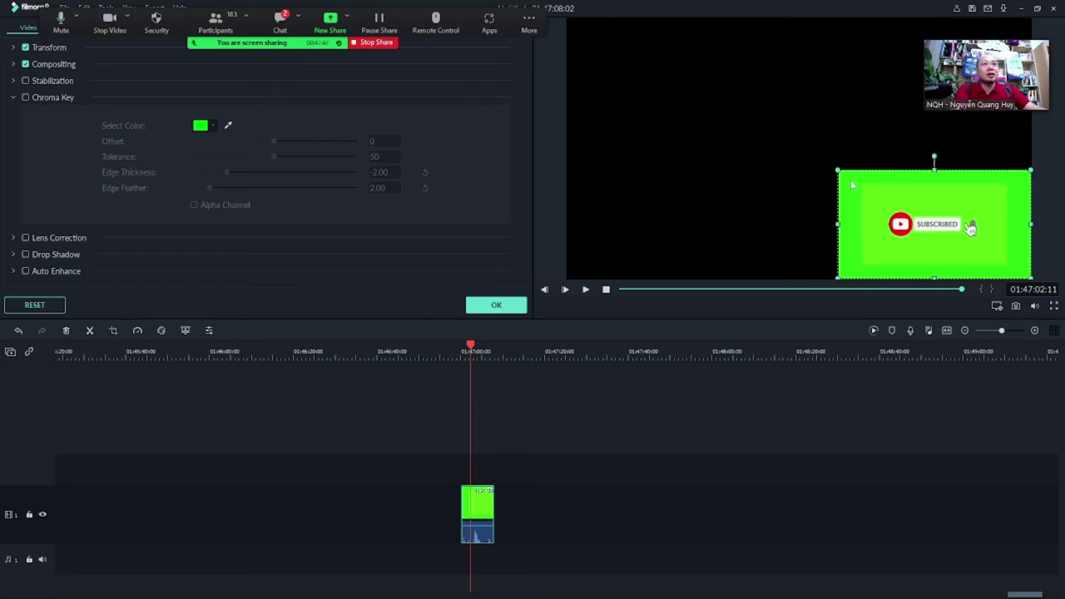
{"action": "left_click_drag", "start_coordinate": [840, 171], "coordinate": [880, 197]}
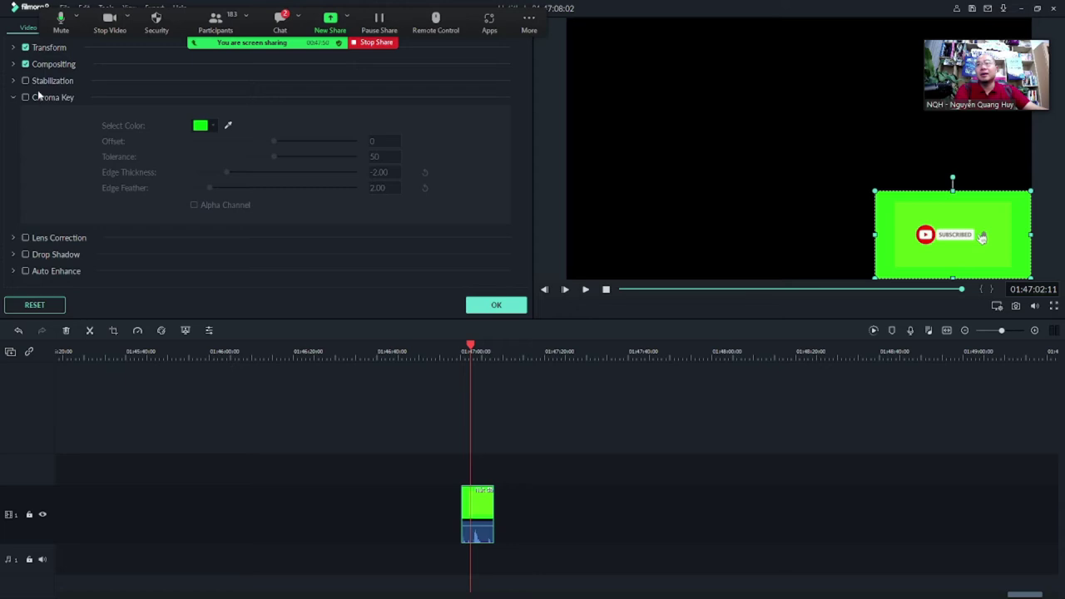
{"action": "left_click", "coordinate": [26, 97]}
{"action": "left_click", "coordinate": [497, 304]}
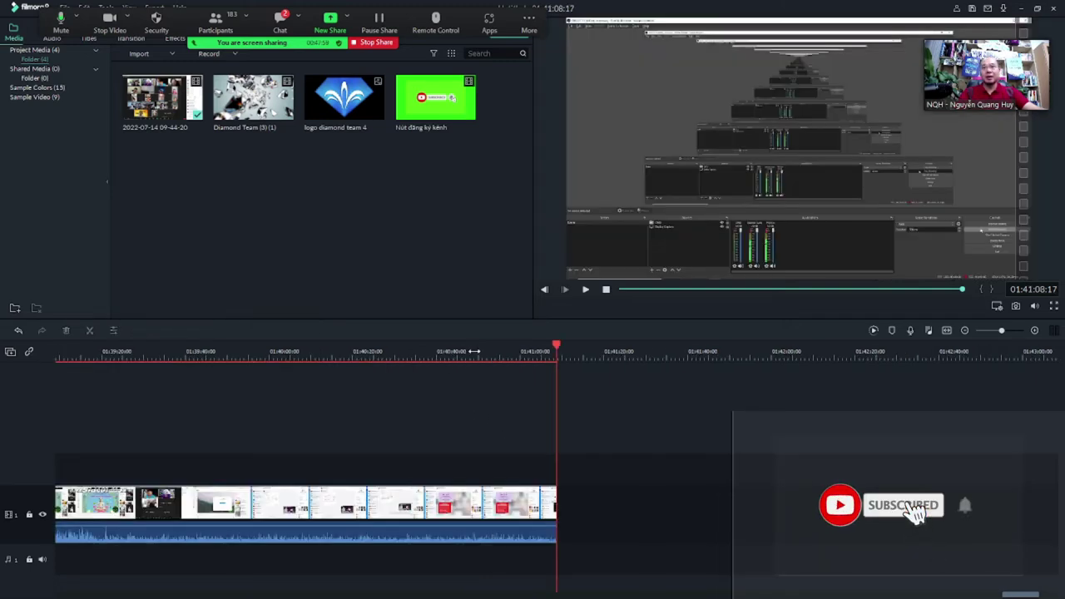
Paste the subscribe overlay at the playhead and place it on track 2 above the recording.
{"action": "left_click", "coordinate": [492, 349]}
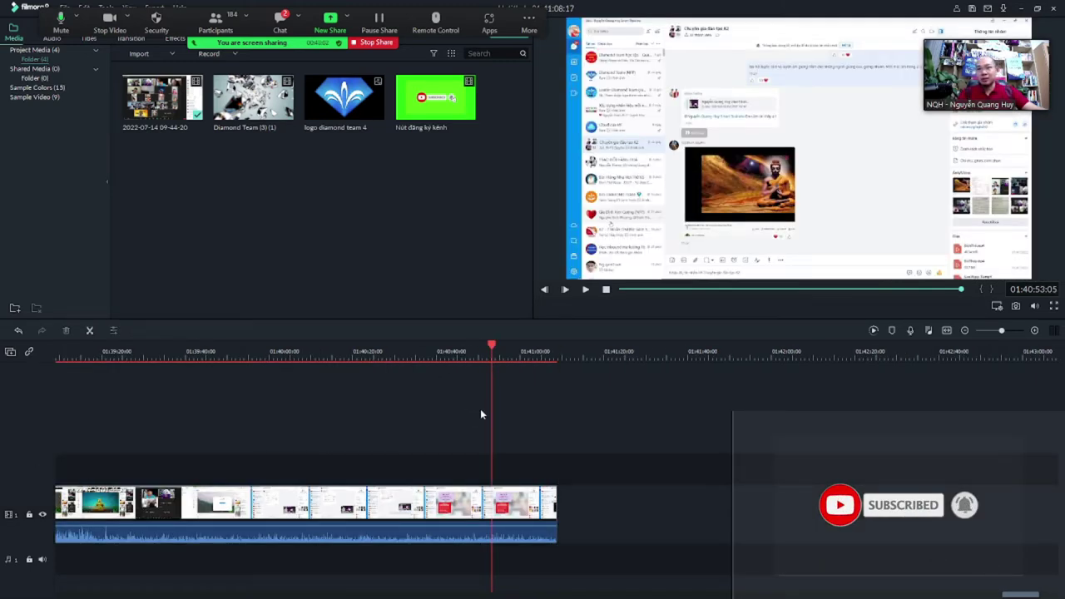
{"action": "left_click", "coordinate": [593, 354]}
{"action": "key", "text": "ctrl+v"}
{"action": "left_click_drag", "start_coordinate": [610, 503], "coordinate": [490, 472]}
Play back the section around 01:40:47 to preview the keyed subscribe overlay.
{"action": "left_click", "coordinate": [468, 353]}
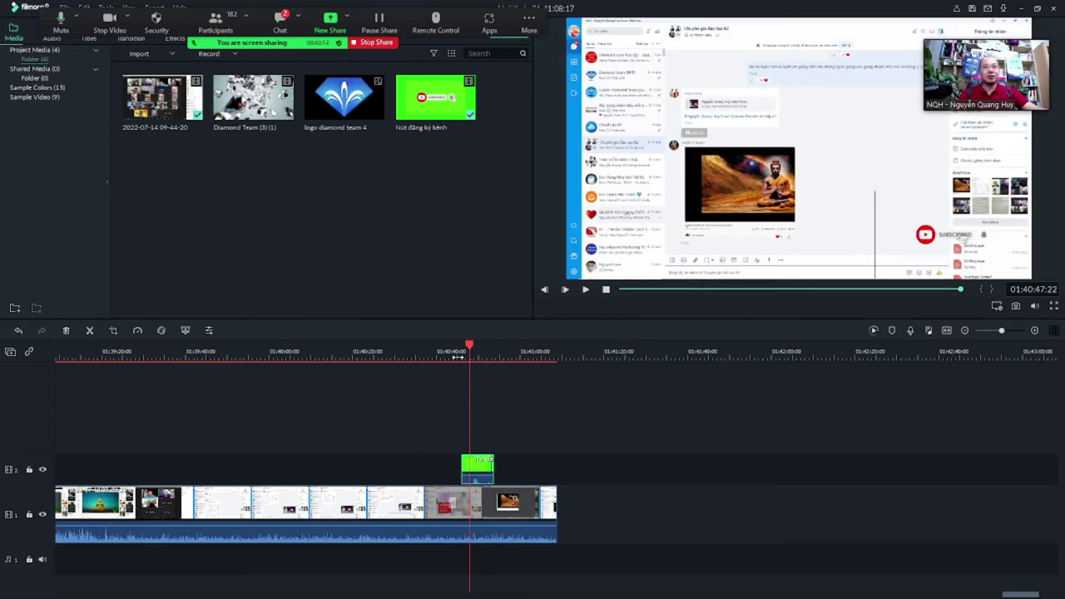
{"action": "left_click", "coordinate": [458, 356]}
{"action": "key", "text": "space"}
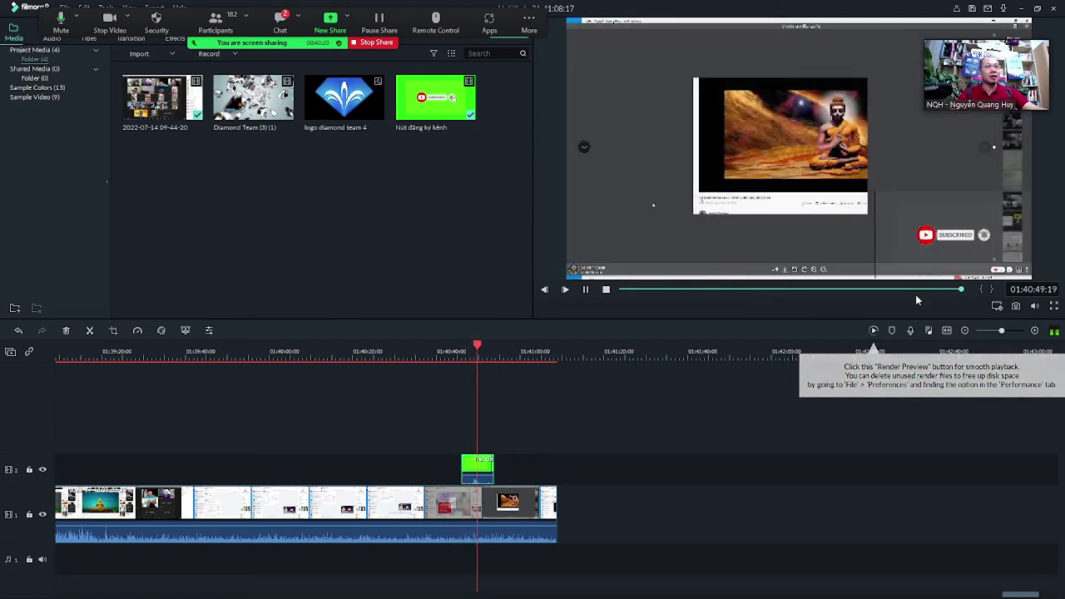
{"action": "left_click", "coordinate": [480, 481]}
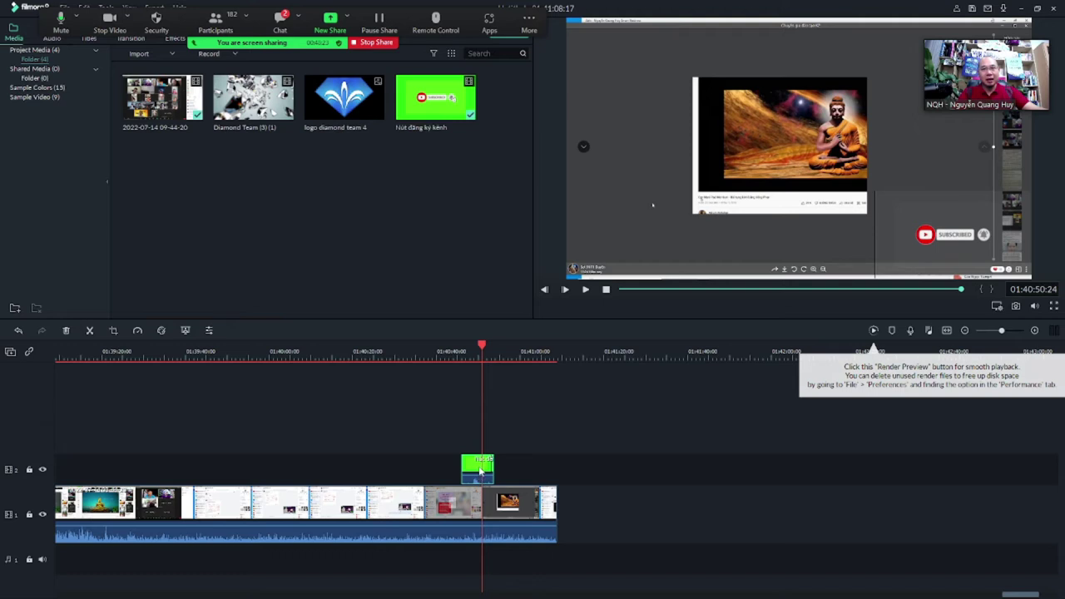
{"action": "left_click_drag", "start_coordinate": [500, 356], "coordinate": [476, 353]}
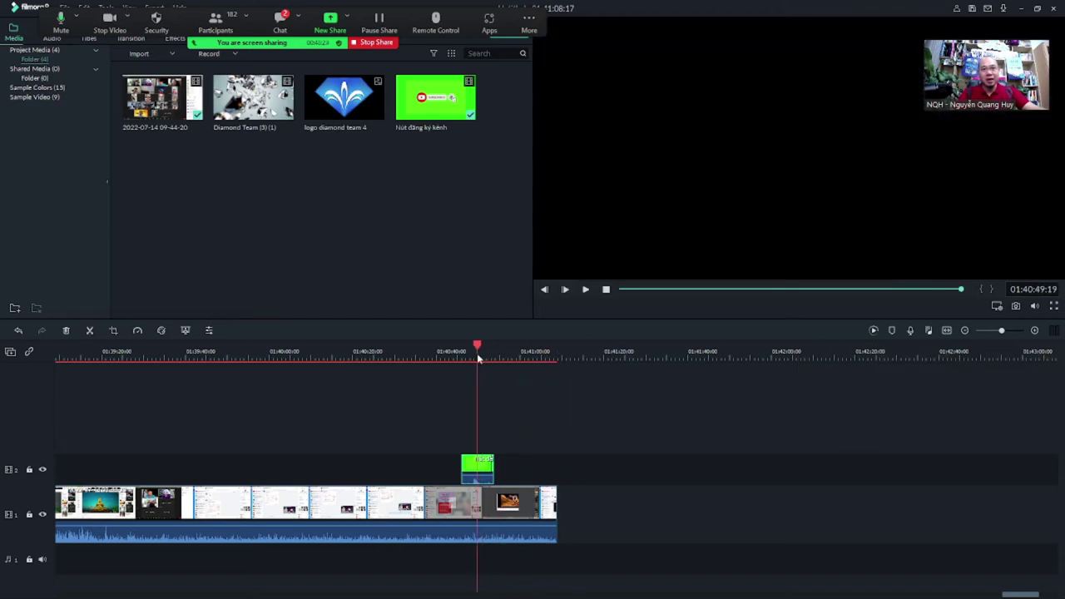
{"action": "scroll", "coordinate": [489, 416], "scroll_direction": "up", "scroll_amount": 2, "text": "ctrl"}
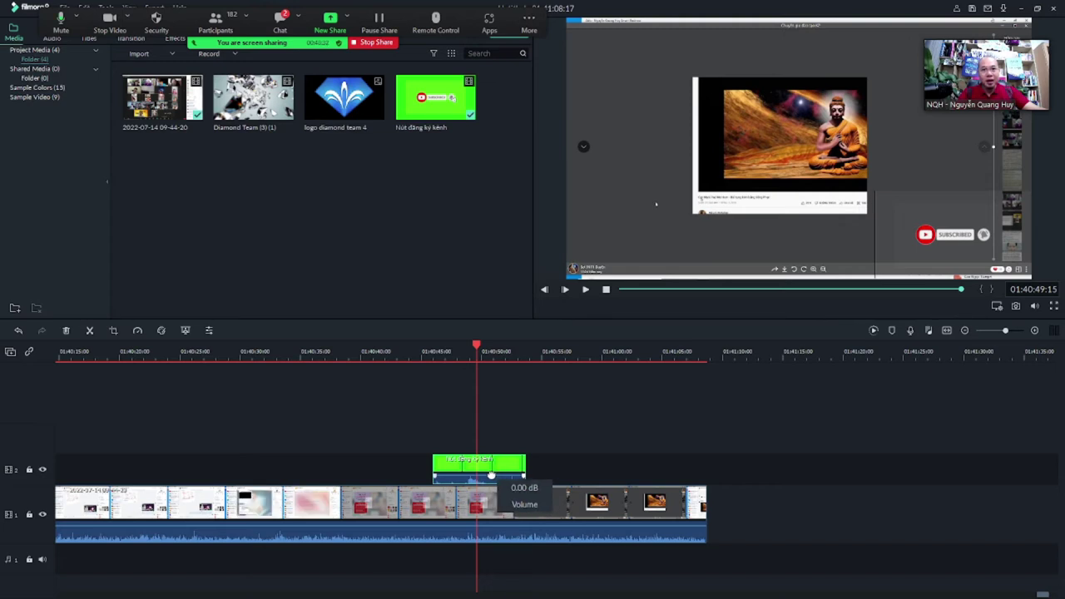
Turn the green subscribe clip's audio down to -13.88 dB on the timeline.
{"action": "left_click_drag", "start_coordinate": [491, 476], "coordinate": [492, 479]}
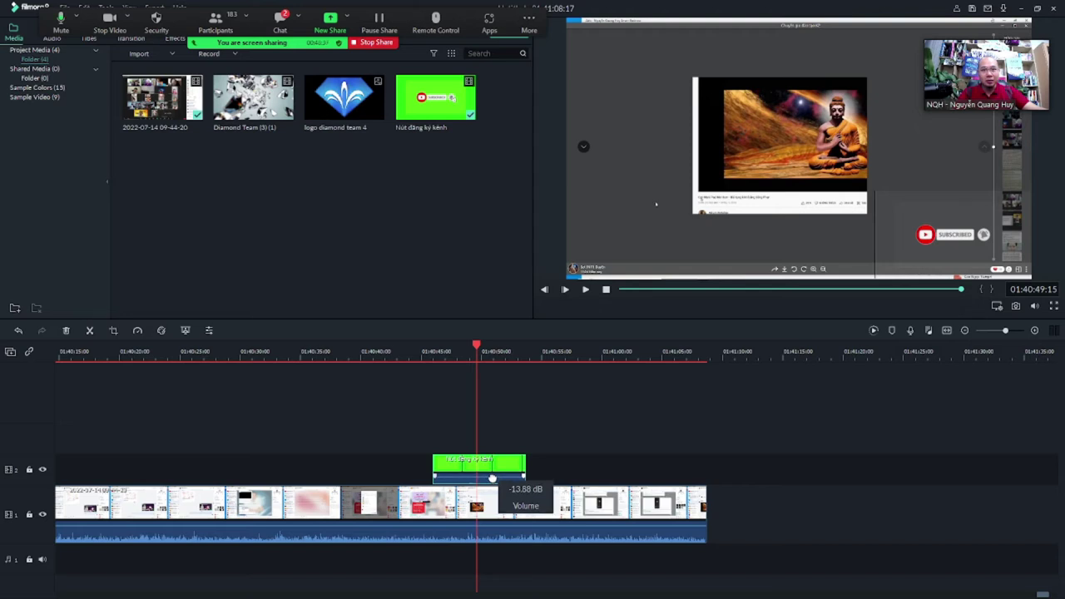
{"action": "left_click", "coordinate": [568, 433]}
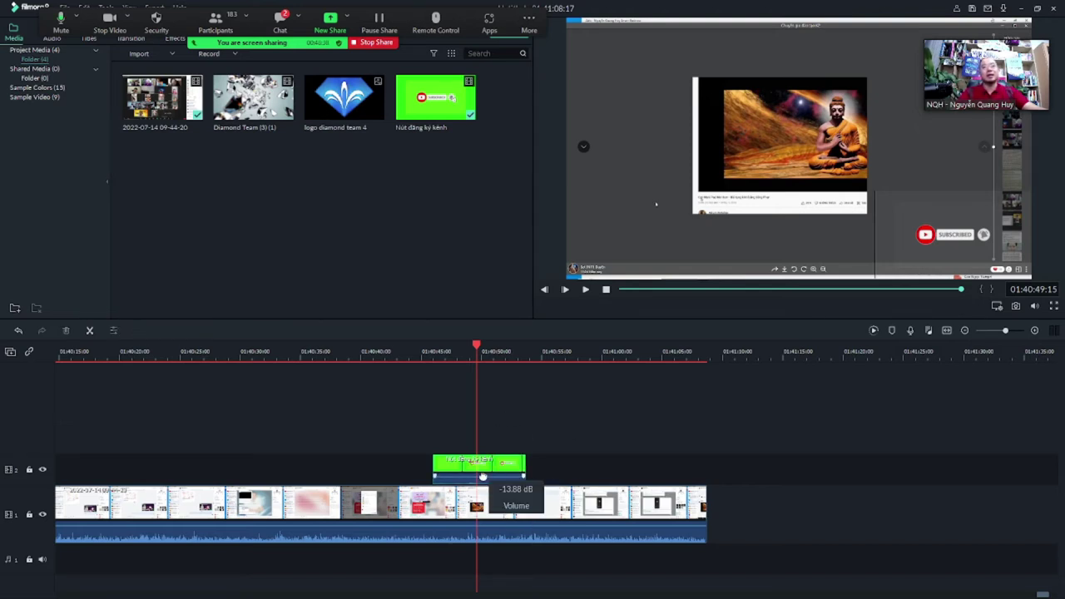
{"action": "mouse_move", "coordinate": [482, 478]}
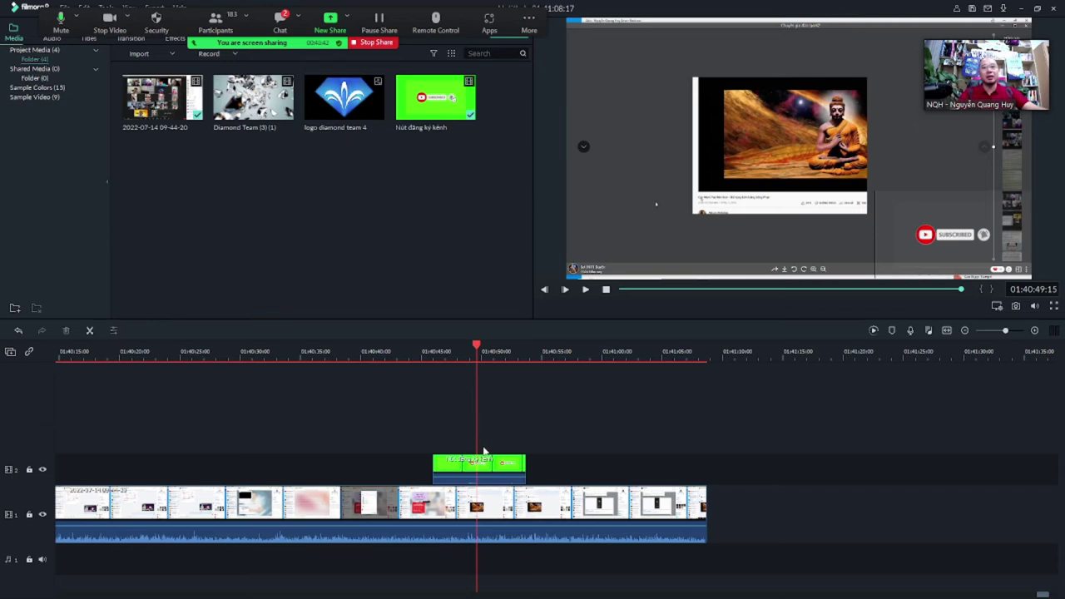
{"action": "left_click", "coordinate": [542, 356]}
Delete the stray thin clip from track 2 above the meeting recording.
{"action": "scroll", "coordinate": [550, 352], "scroll_direction": "down", "scroll_amount": 3}
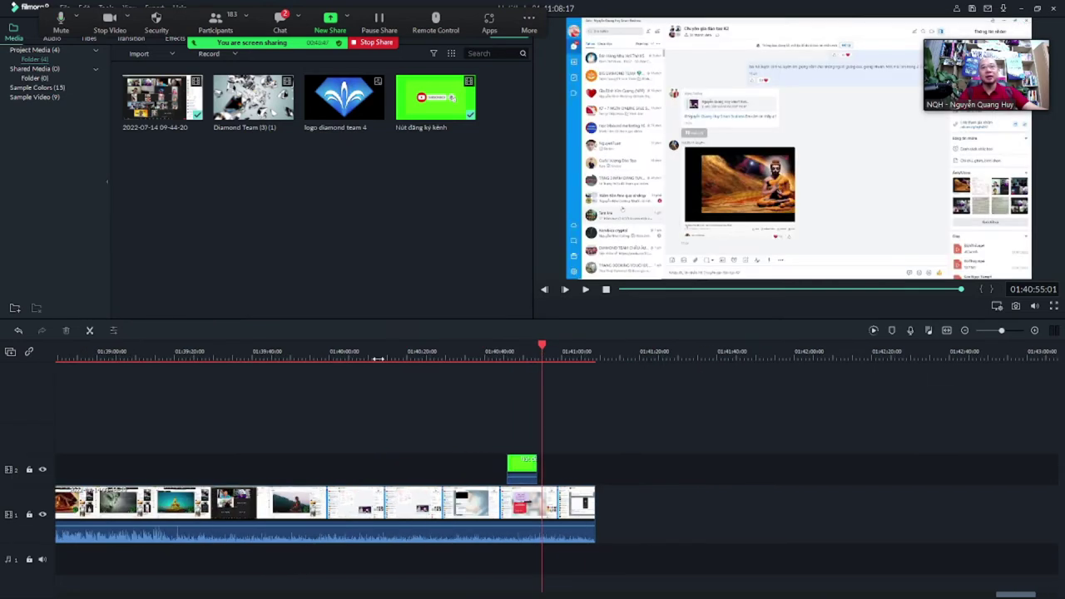
{"action": "left_click", "coordinate": [378, 356]}
{"action": "scroll", "coordinate": [379, 356], "scroll_direction": "down", "scroll_amount": 5}
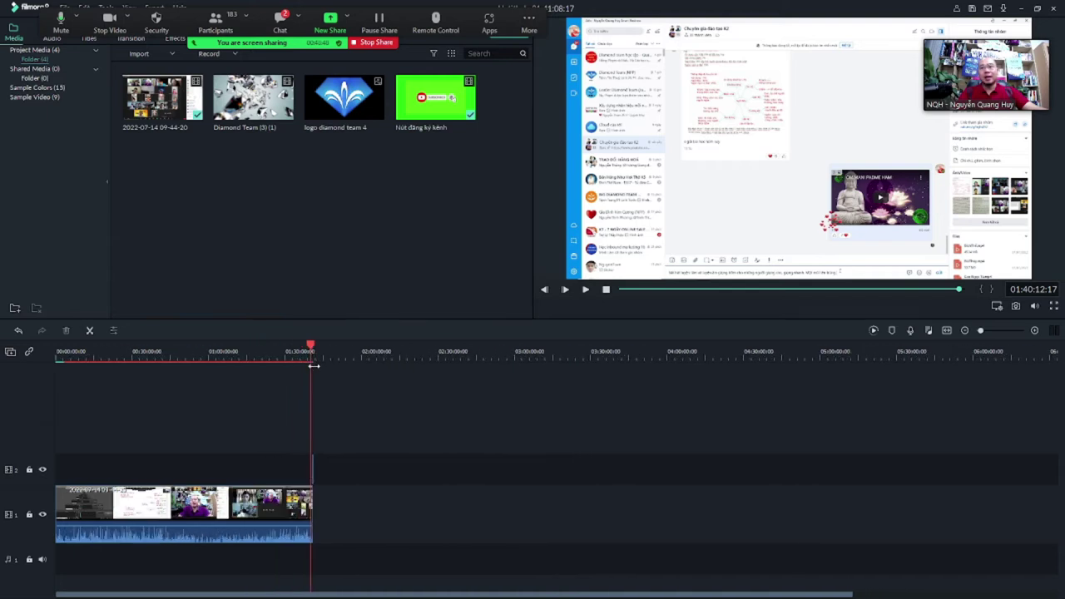
{"action": "left_click", "coordinate": [314, 475]}
{"action": "key", "text": "Delete"}
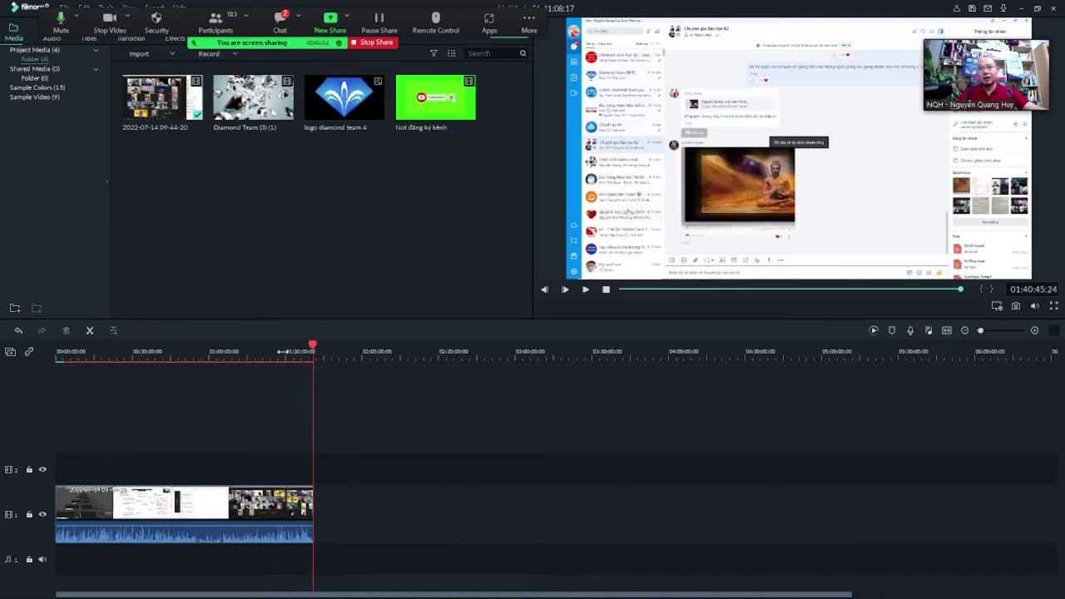
Return the playhead to about 35 seconds near the start of the recording.
{"action": "left_click", "coordinate": [281, 357]}
{"action": "left_click", "coordinate": [261, 357]}
{"action": "left_click", "coordinate": [164, 358]}
{"action": "left_click", "coordinate": [123, 357]}
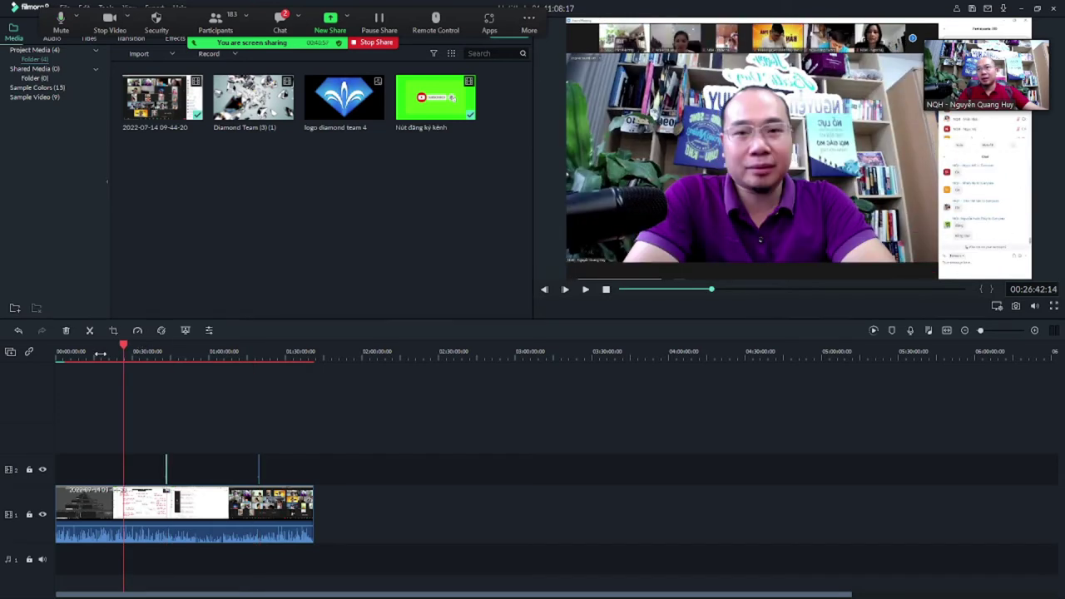
{"action": "left_click", "coordinate": [101, 356]}
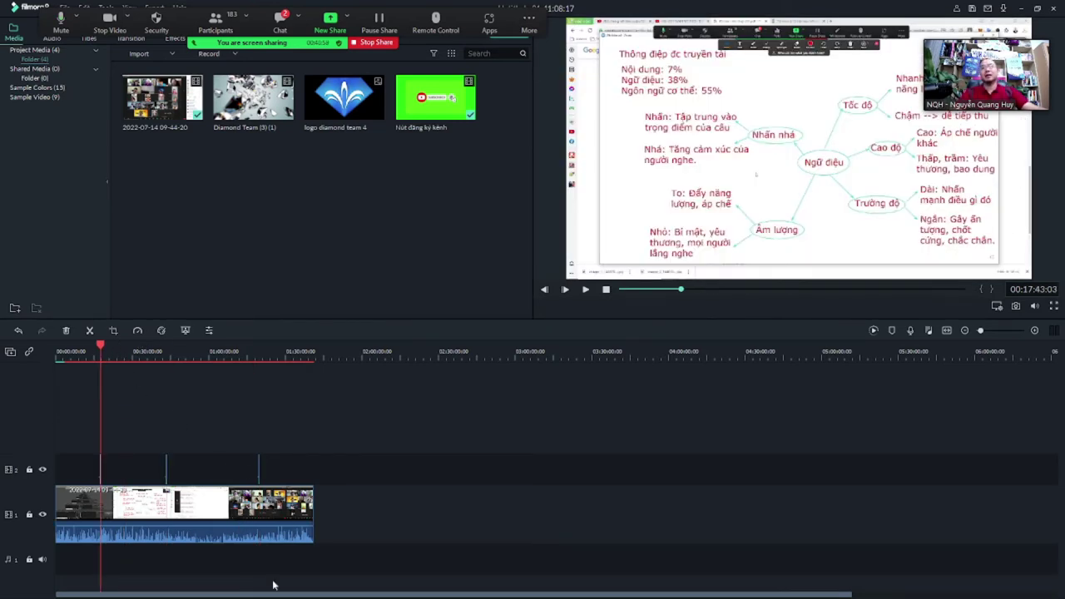
{"action": "left_click", "coordinate": [71, 350]}
{"action": "left_click", "coordinate": [48, 356]}
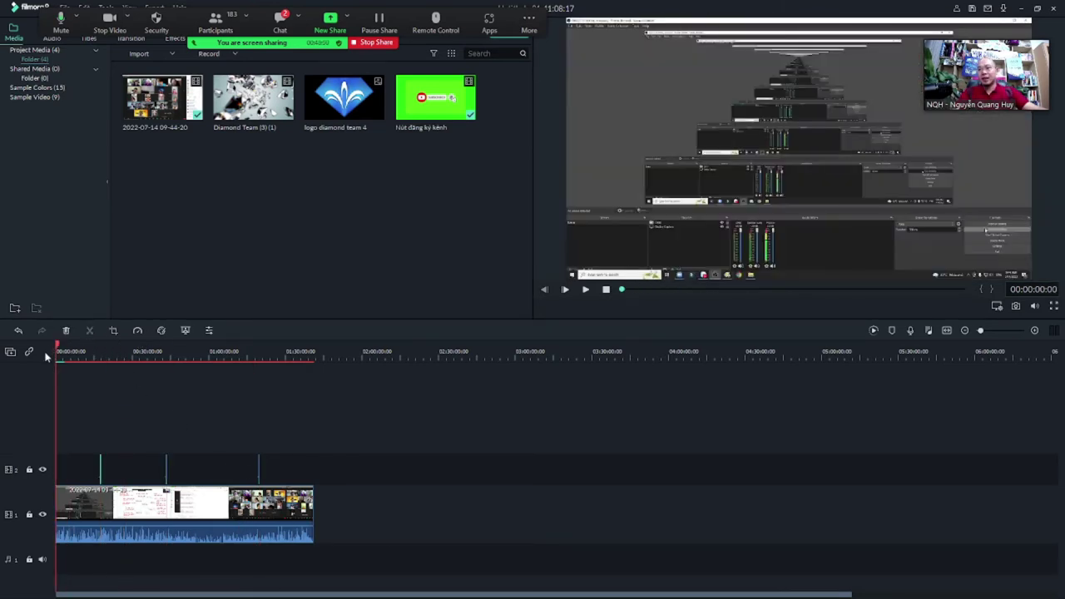
{"action": "left_click", "coordinate": [59, 357]}
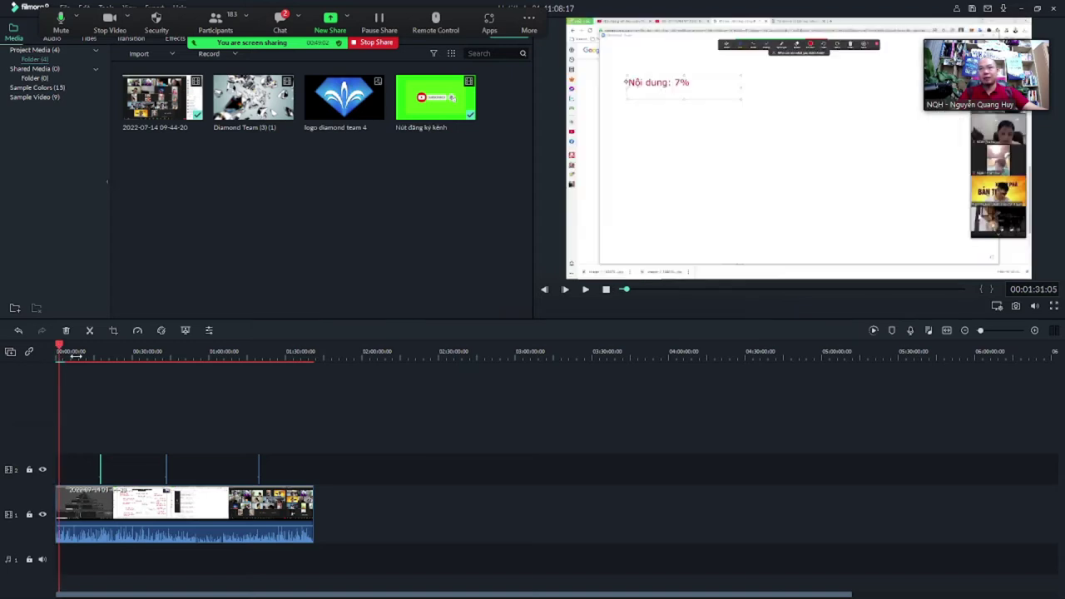
{"action": "scroll", "coordinate": [89, 356], "scroll_direction": "up", "scroll_amount": 10}
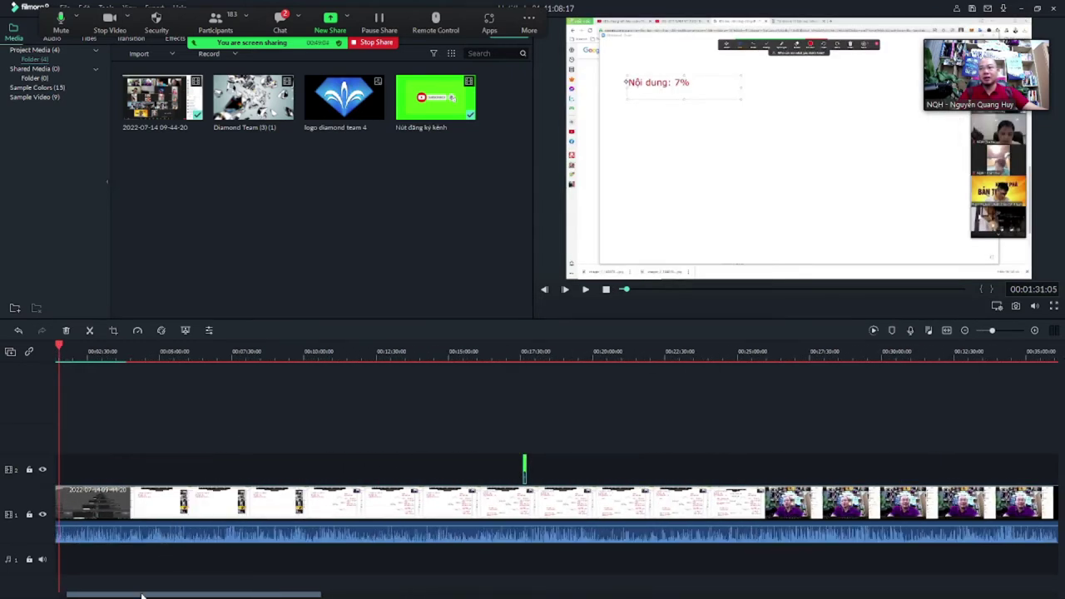
{"action": "left_click_drag", "start_coordinate": [103, 344], "coordinate": [84, 363]}
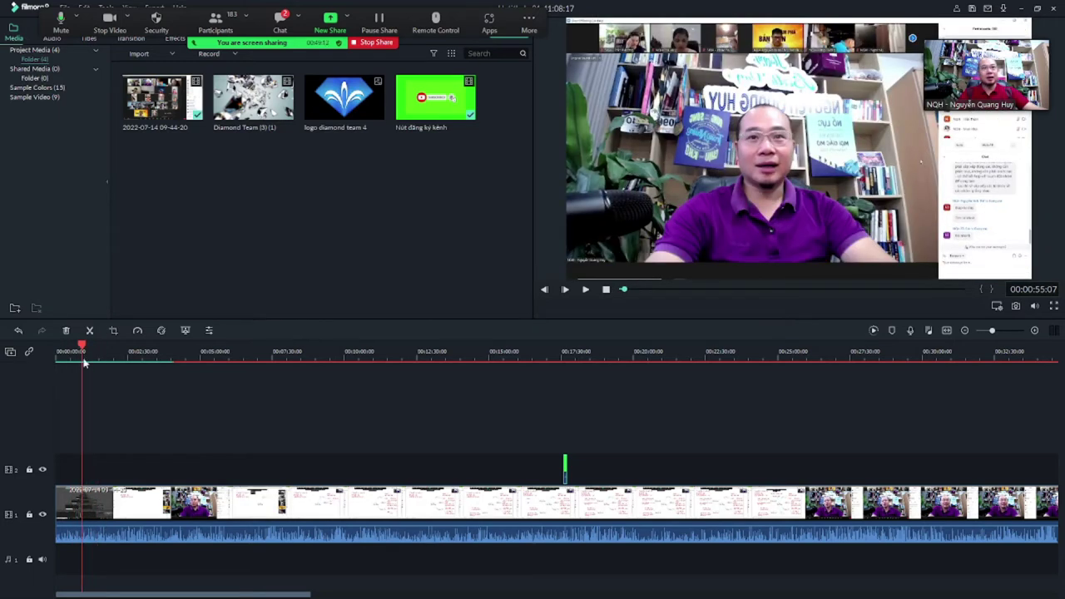
Split the recording at the paused point and delete the opening section before it.
{"action": "key", "text": "space"}
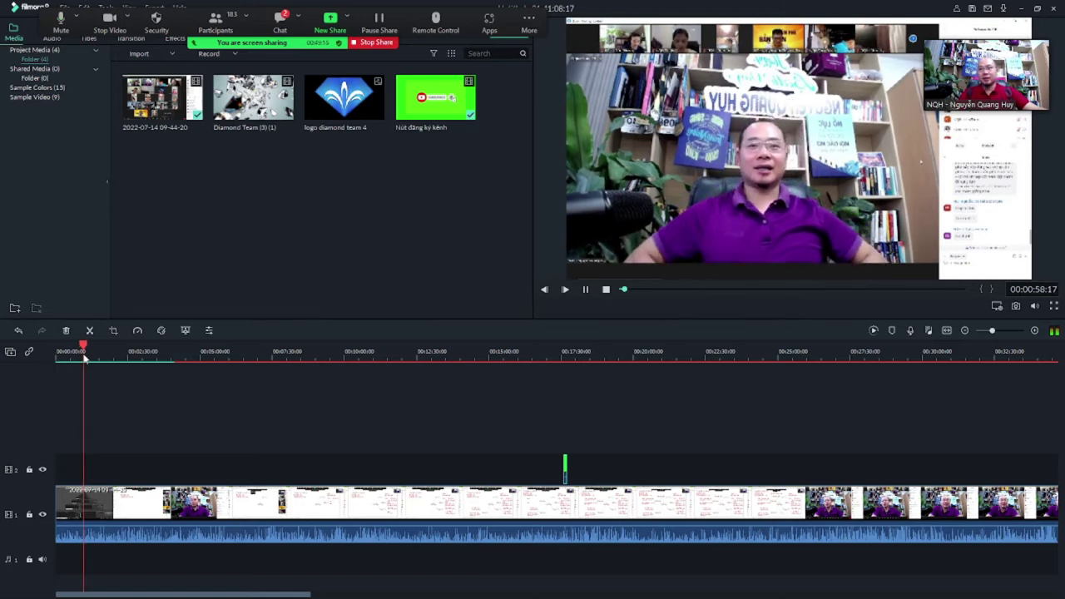
{"action": "key", "text": "space"}
{"action": "left_click", "coordinate": [90, 331]}
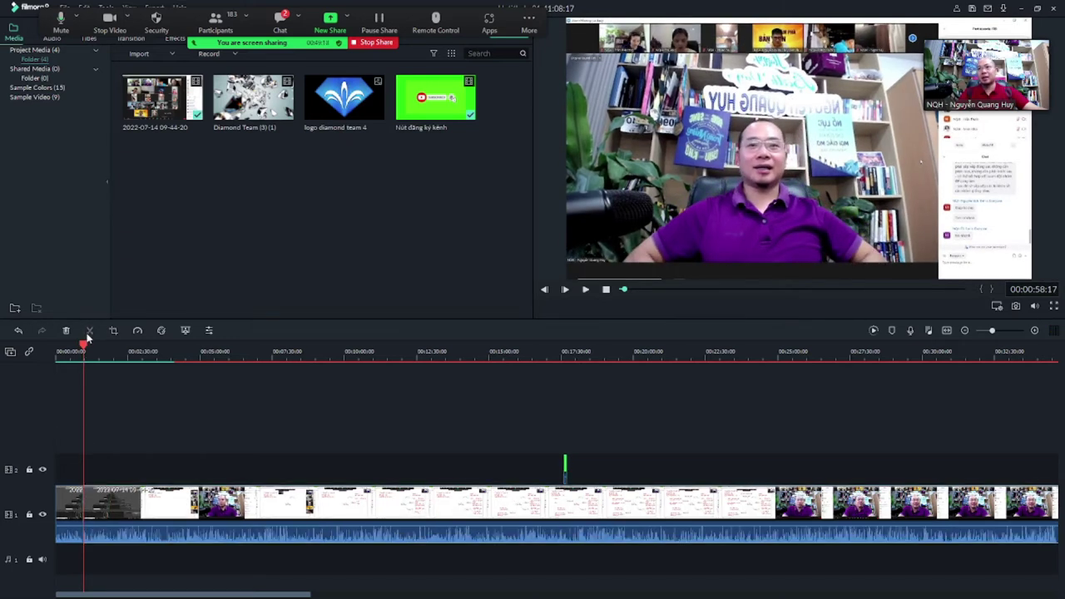
{"action": "left_click", "coordinate": [68, 504]}
{"action": "key", "text": "Delete"}
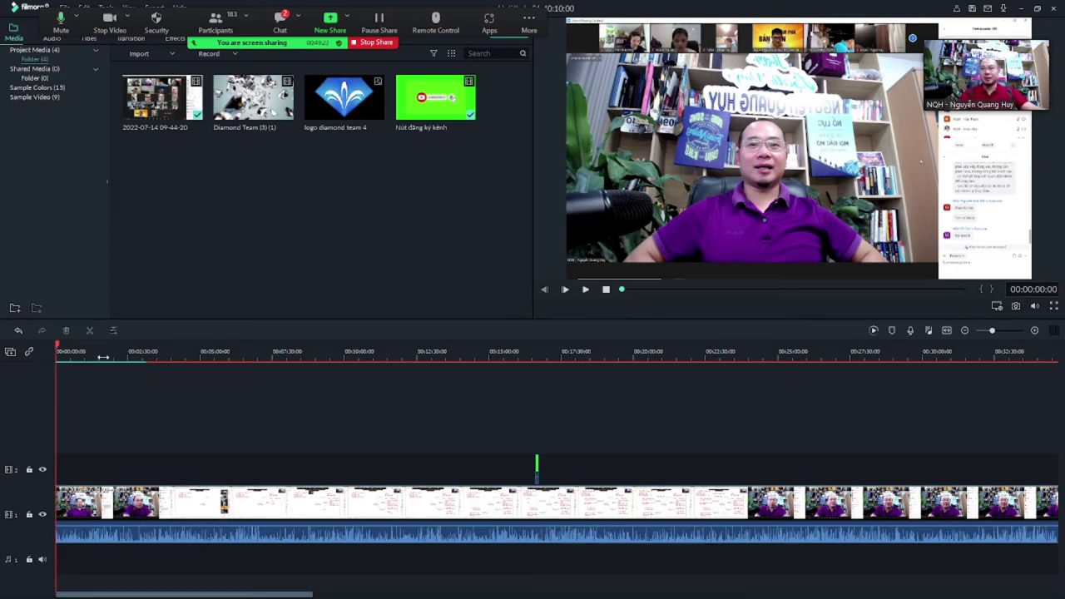
Split again at the 11-second mark and delete the remaining opening piece.
{"action": "key", "text": "space"}
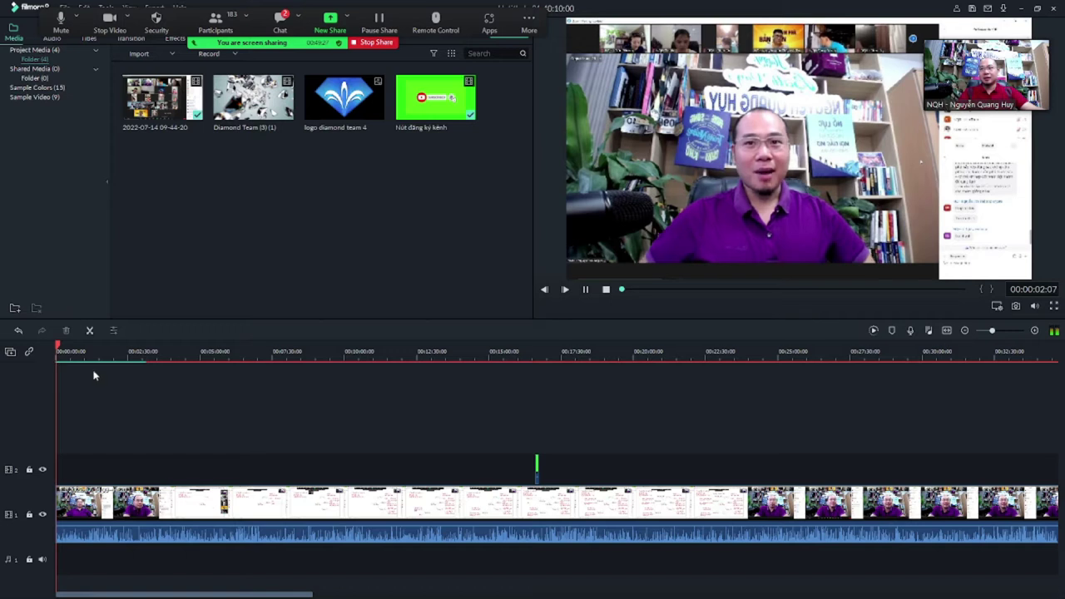
{"action": "scroll", "coordinate": [247, 352], "scroll_direction": "up", "scroll_amount": 5}
{"action": "scroll", "coordinate": [247, 352], "scroll_direction": "up", "scroll_amount": 1}
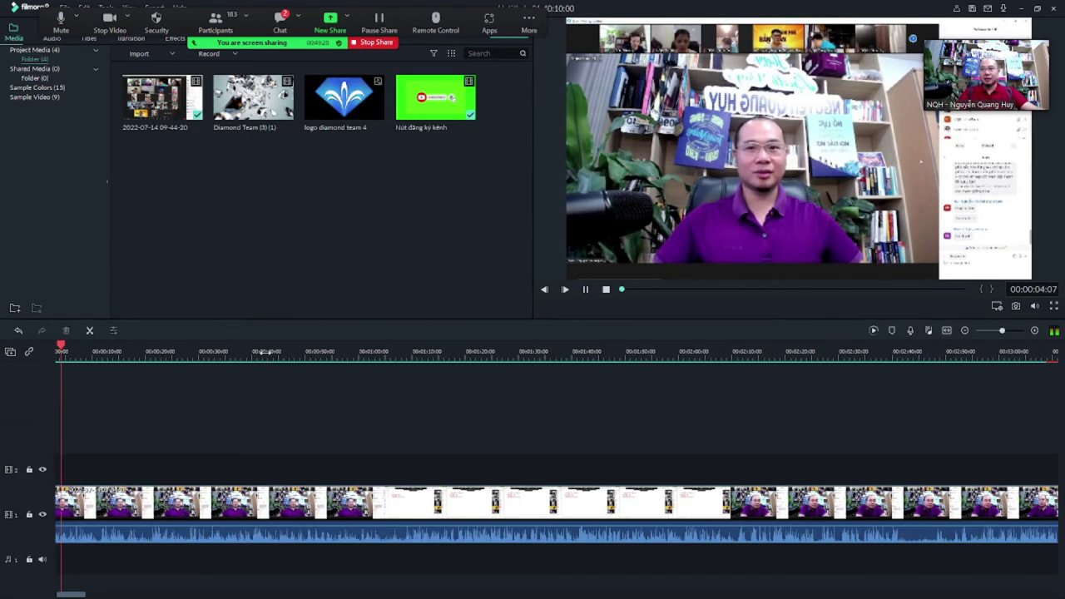
{"action": "left_click", "coordinate": [110, 352]}
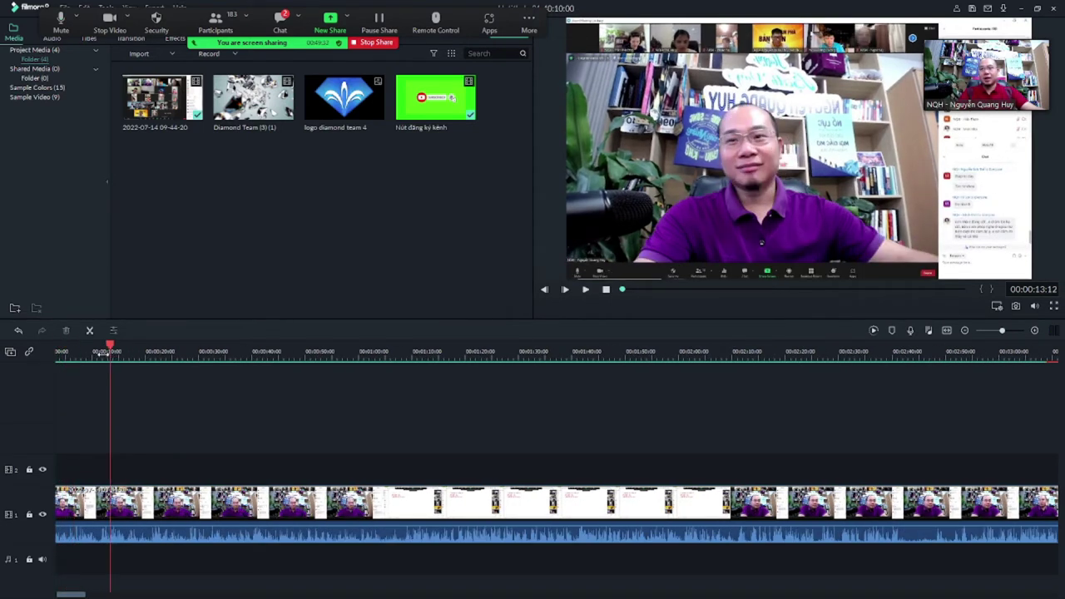
{"action": "left_click", "coordinate": [101, 352]}
{"action": "key", "text": "space"}
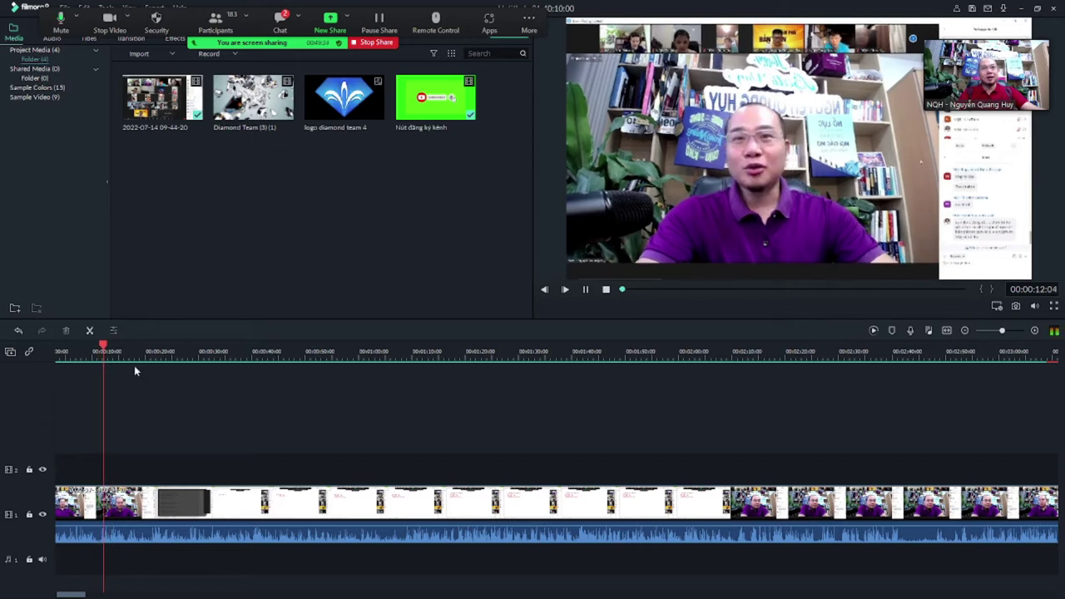
{"action": "left_click", "coordinate": [108, 351]}
{"action": "left_click_drag", "start_coordinate": [109, 349], "coordinate": [98, 353]}
{"action": "left_click", "coordinate": [90, 331]}
{"action": "left_click", "coordinate": [69, 511]}
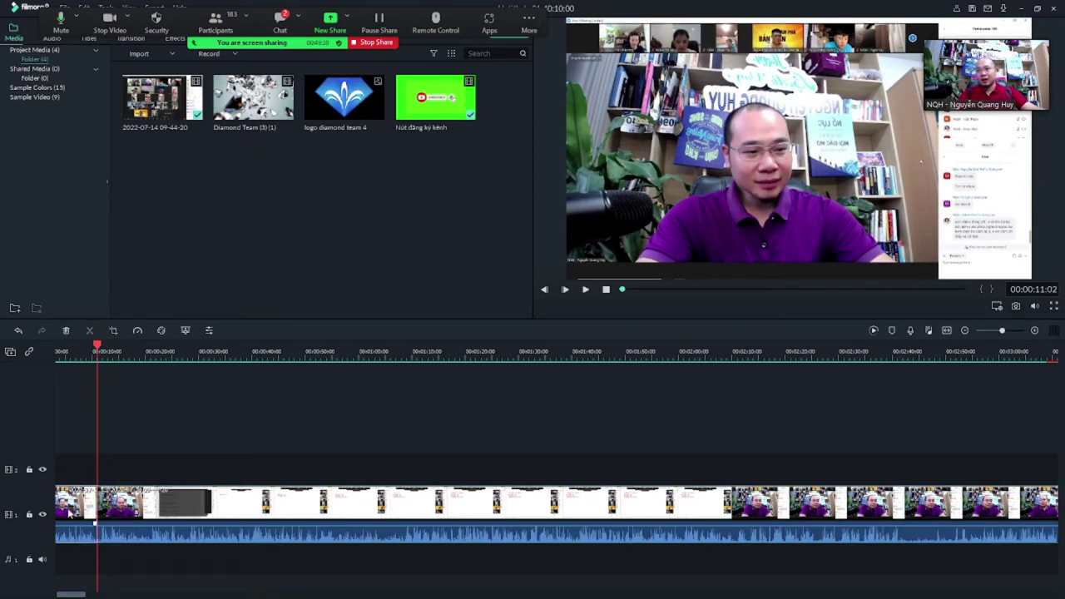
{"action": "key", "text": "Delete"}
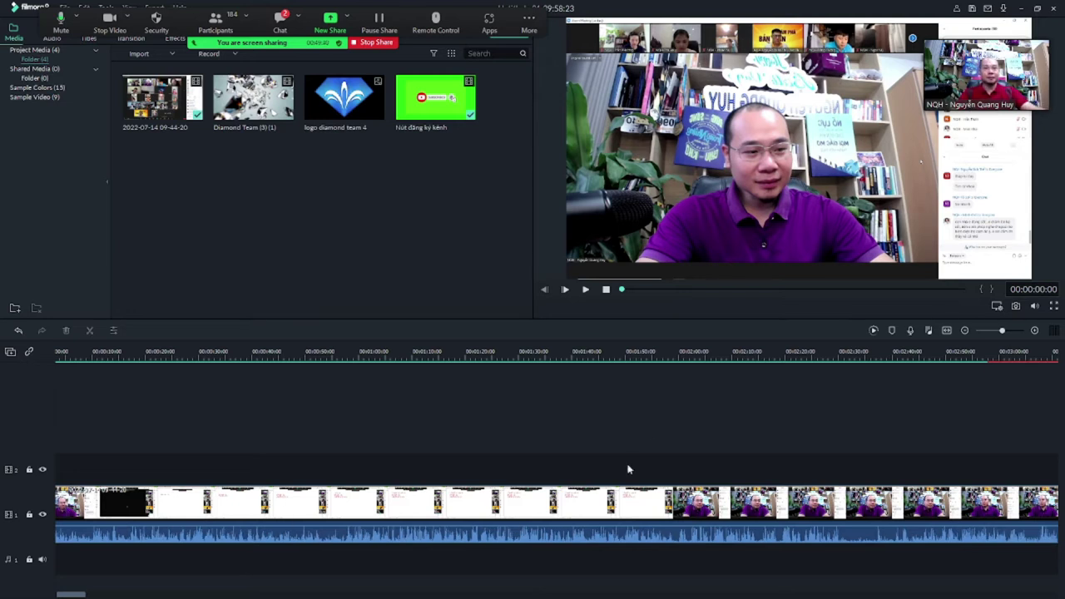
Zoom the timeline out and move the playhead to about 1:24 near the recording's end.
{"action": "left_click", "coordinate": [665, 358]}
{"action": "scroll", "coordinate": [666, 357], "scroll_direction": "down", "scroll_amount": 3}
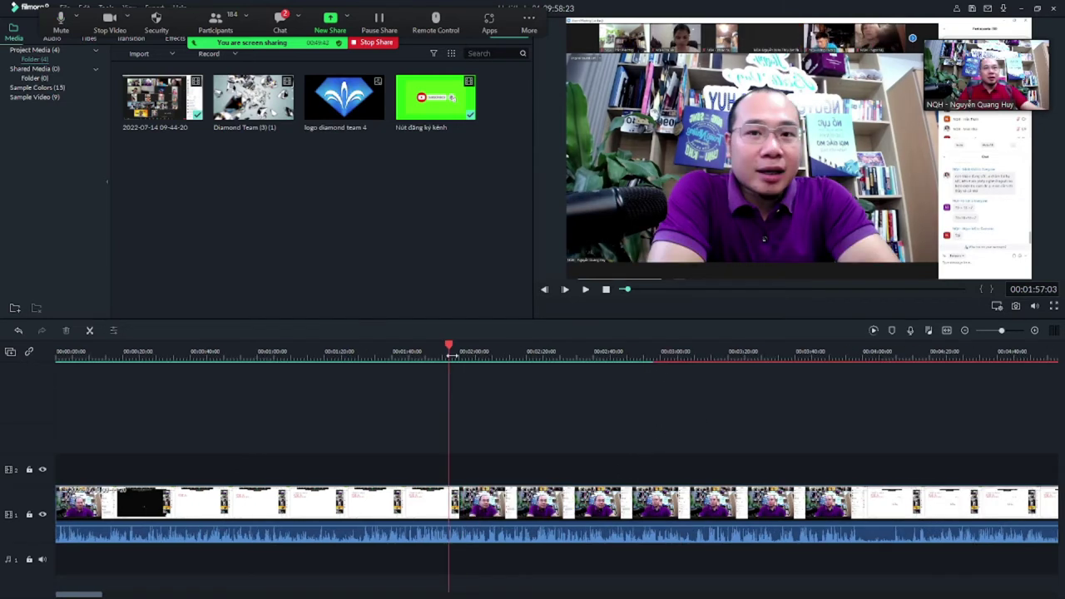
{"action": "scroll", "coordinate": [854, 357], "scroll_direction": "down", "scroll_amount": 4}
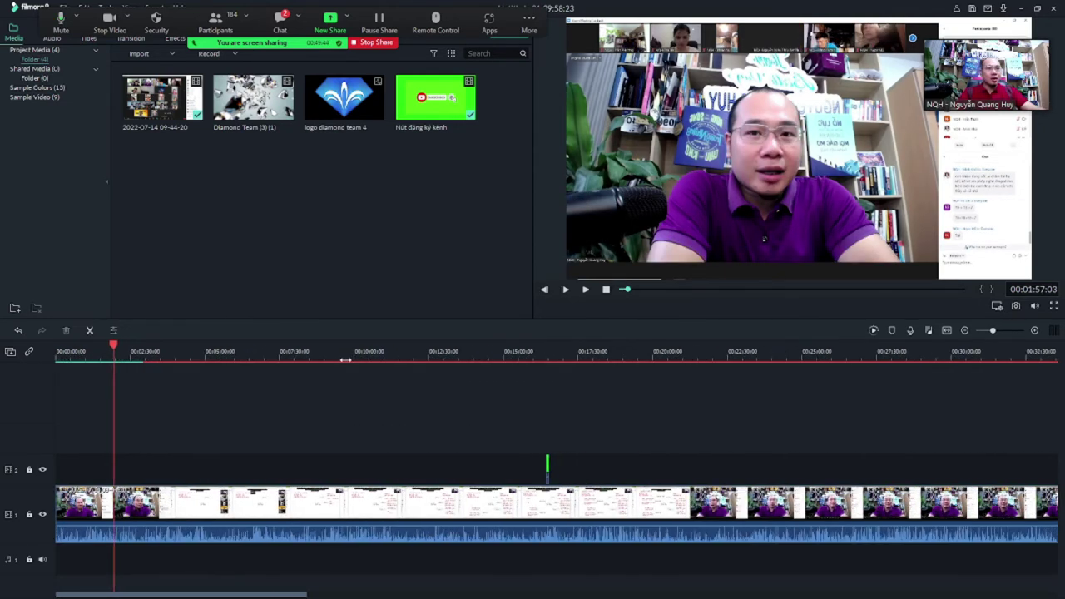
{"action": "scroll", "coordinate": [706, 354], "scroll_direction": "down", "scroll_amount": 4}
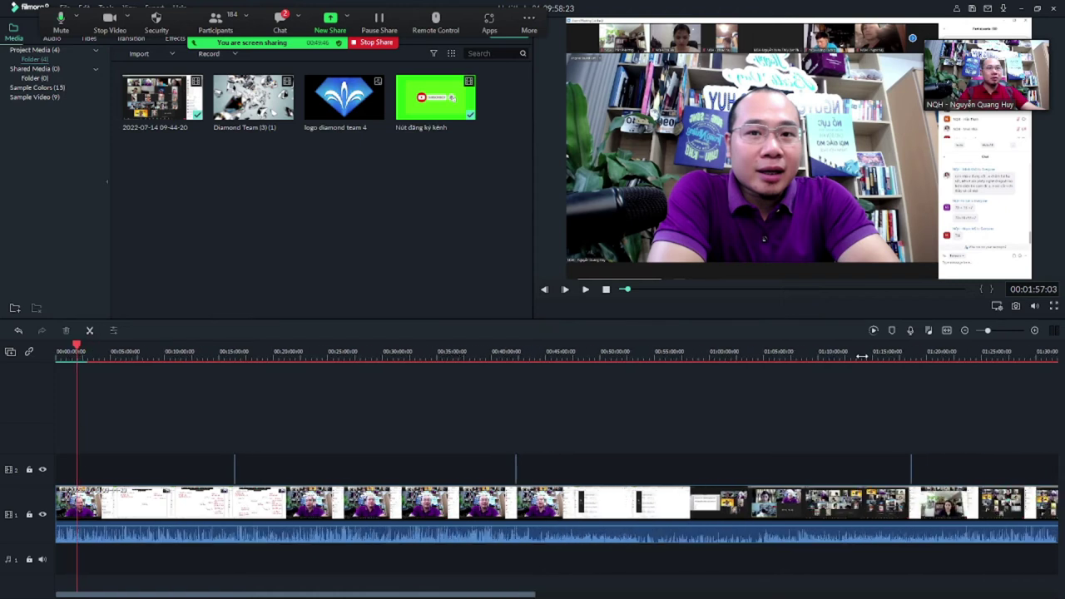
{"action": "left_click", "coordinate": [590, 356]}
{"action": "left_click", "coordinate": [626, 356]}
{"action": "left_click", "coordinate": [593, 353]}
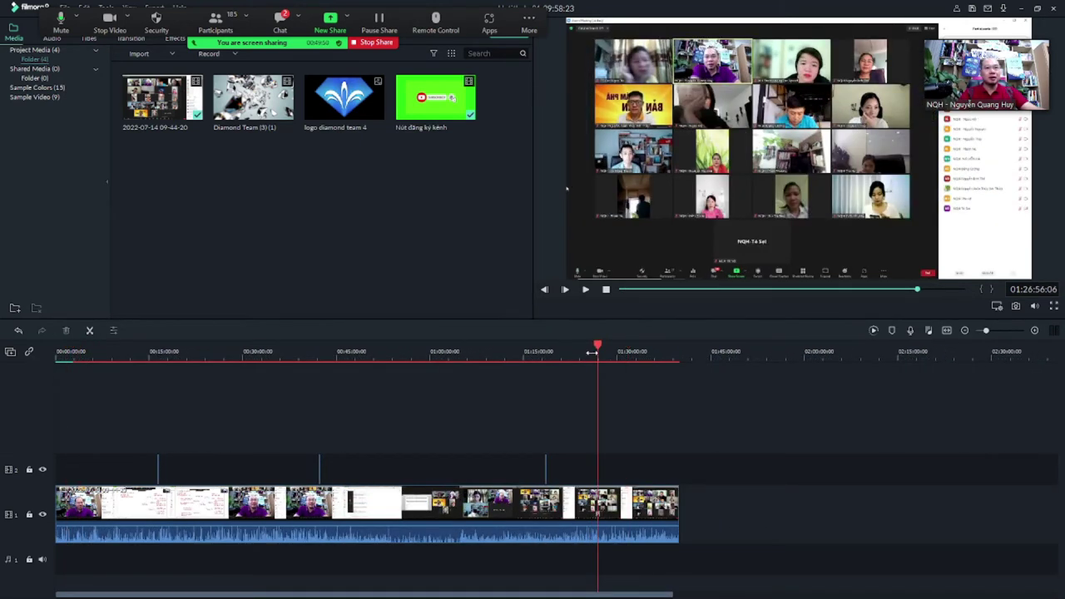
{"action": "left_click", "coordinate": [580, 355]}
Play and scrub through the meeting's closing part around 1:25 to find the ending.
{"action": "key", "text": "space"}
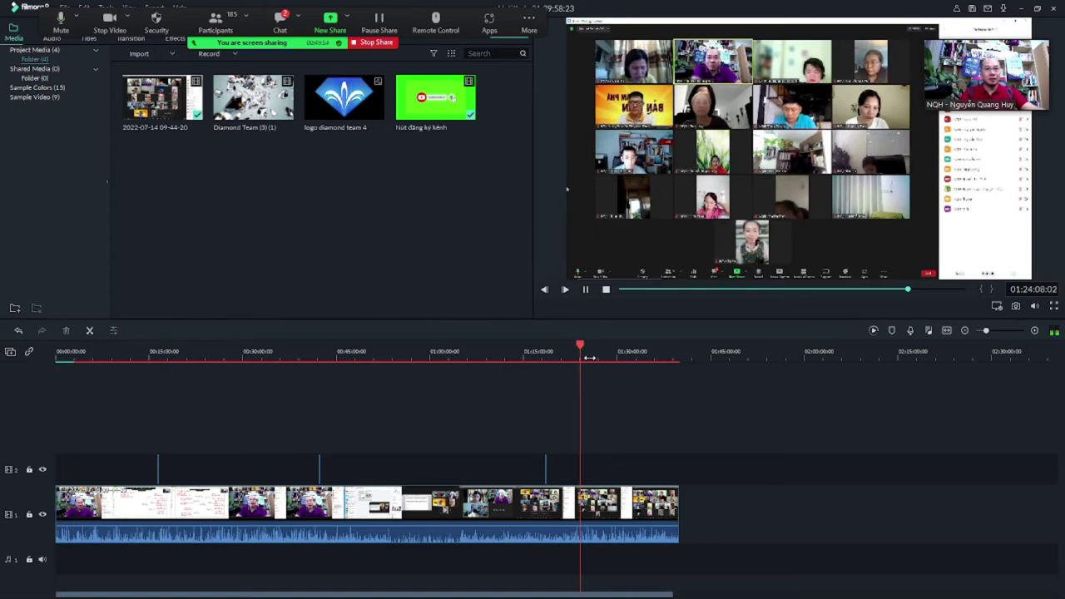
{"action": "scroll", "coordinate": [589, 357], "scroll_direction": "up", "scroll_amount": 5}
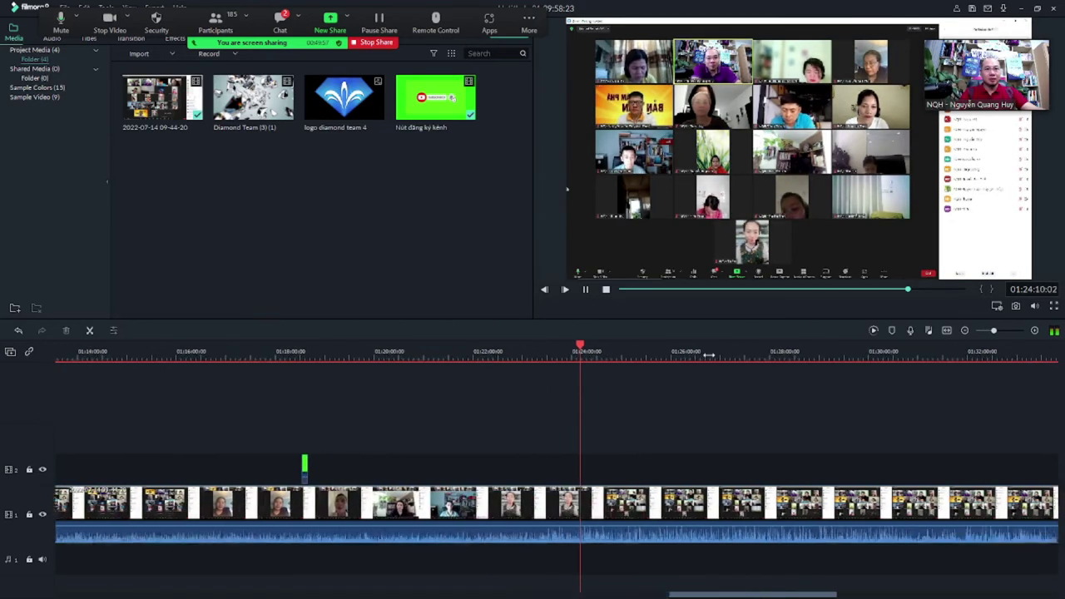
{"action": "scroll", "coordinate": [697, 355], "scroll_direction": "down", "scroll_amount": 1}
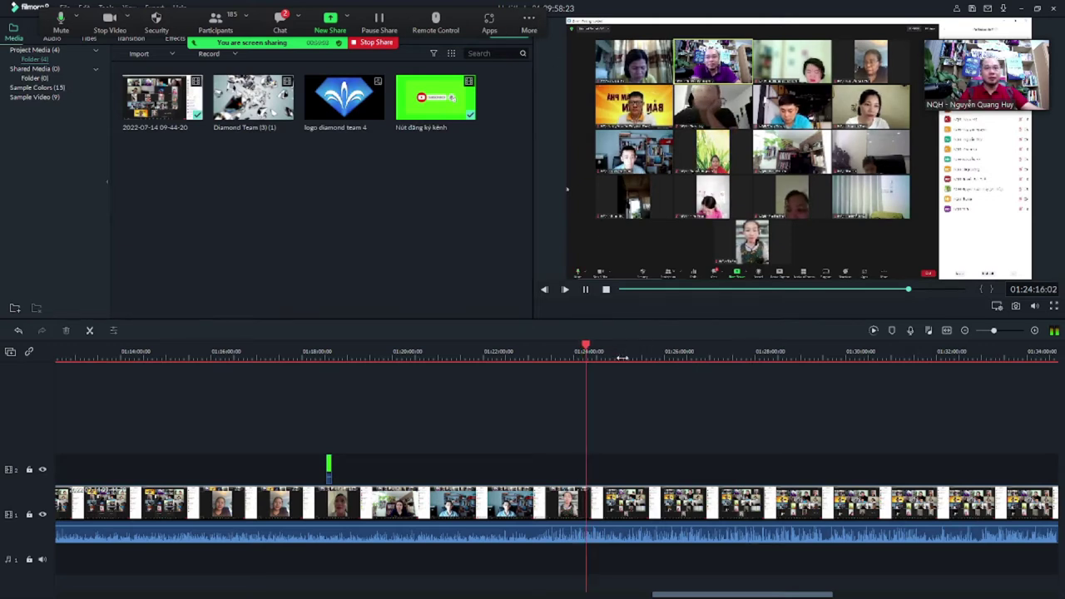
{"action": "key", "text": "space"}
{"action": "left_click_drag", "start_coordinate": [606, 358], "coordinate": [818, 356]}
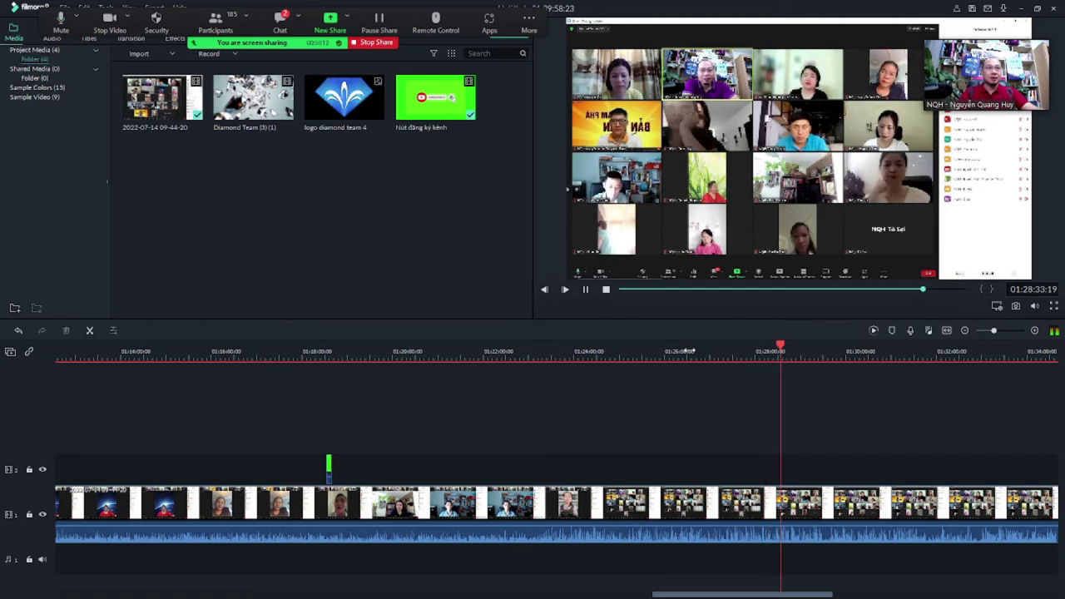
{"action": "scroll", "coordinate": [609, 350], "scroll_direction": "down", "scroll_amount": 5}
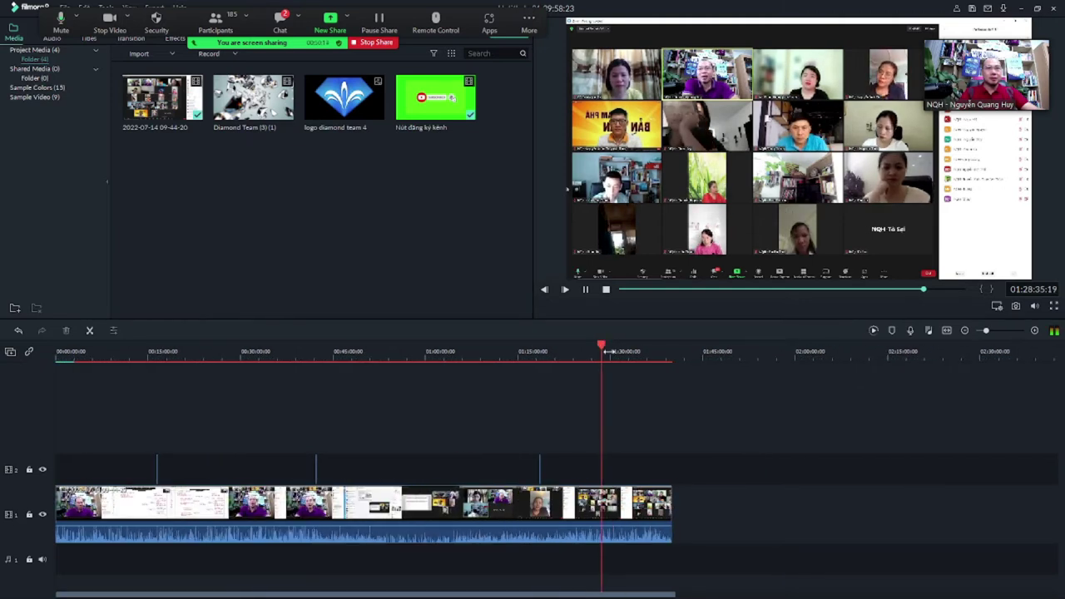
Scrub through the meeting's closing moments between about 1:27 and 1:31 to find the end point.
{"action": "left_click_drag", "start_coordinate": [609, 353], "coordinate": [611, 352]}
{"action": "scroll", "coordinate": [649, 351], "scroll_direction": "up", "scroll_amount": 3}
{"action": "left_click", "coordinate": [589, 353]}
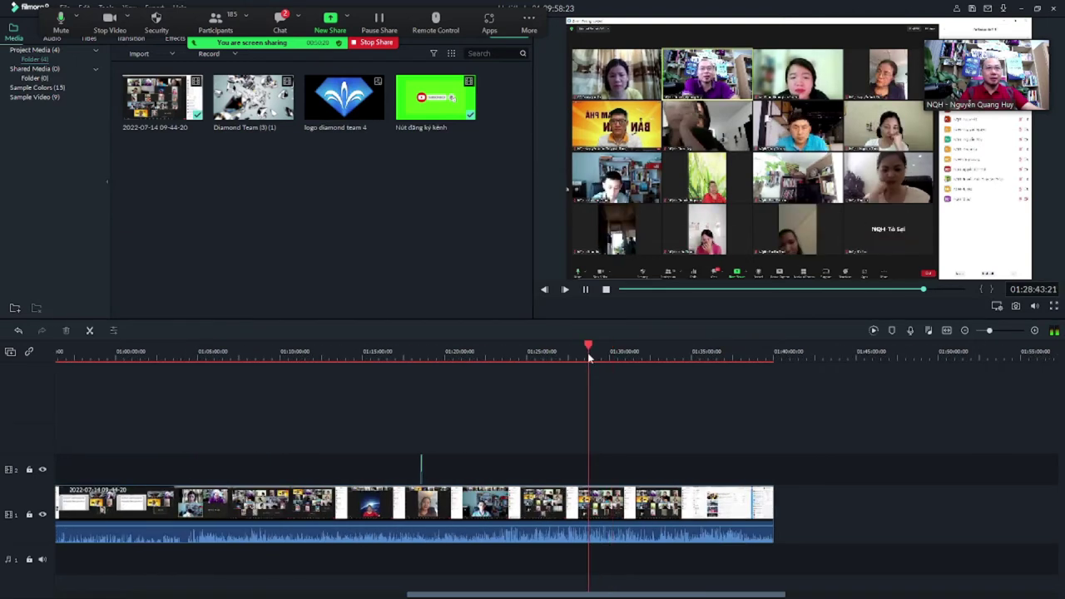
{"action": "left_click", "coordinate": [567, 352]}
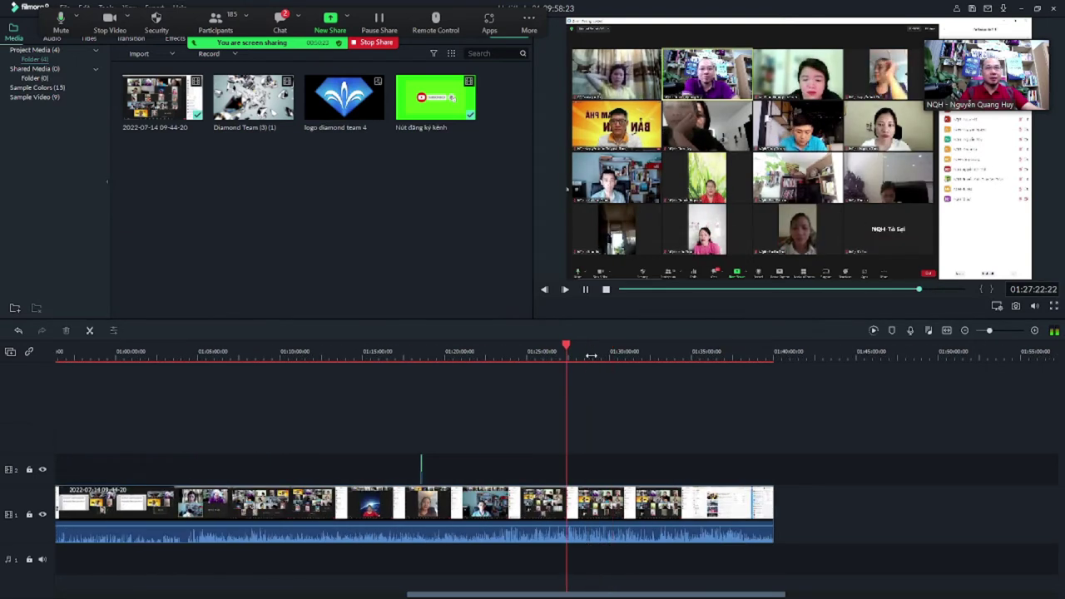
{"action": "left_click", "coordinate": [605, 352]}
{"action": "left_click", "coordinate": [594, 353]}
{"action": "left_click", "coordinate": [604, 353]}
{"action": "left_click", "coordinate": [609, 353]}
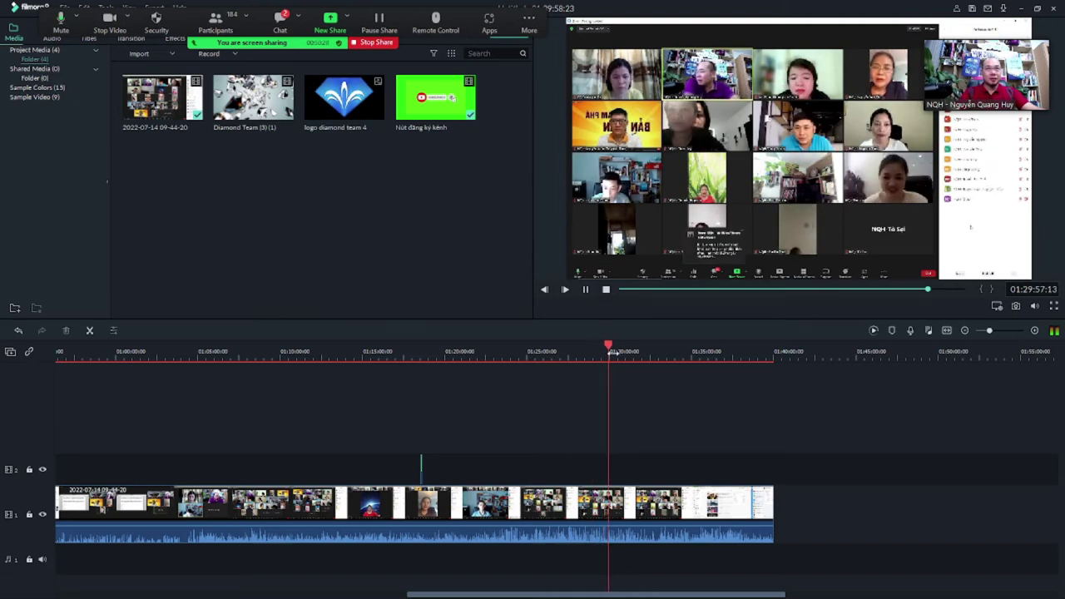
{"action": "left_click", "coordinate": [617, 353]}
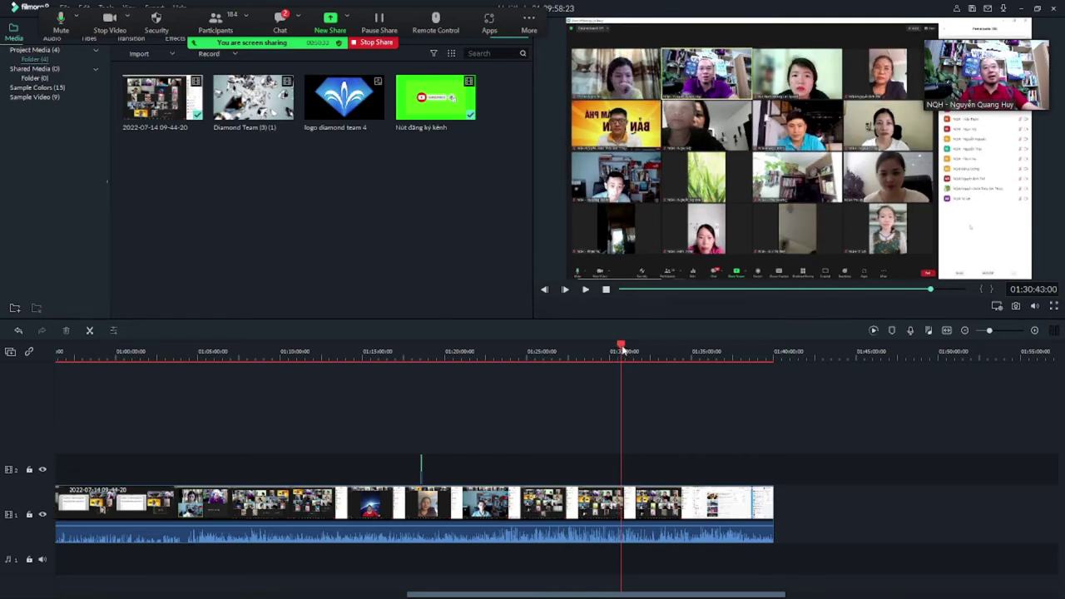
{"action": "left_click", "coordinate": [626, 351]}
{"action": "left_click_drag", "start_coordinate": [626, 351], "coordinate": [579, 361]}
Split the recording at 01:29:07 and delete everything after it.
{"action": "left_click", "coordinate": [594, 354]}
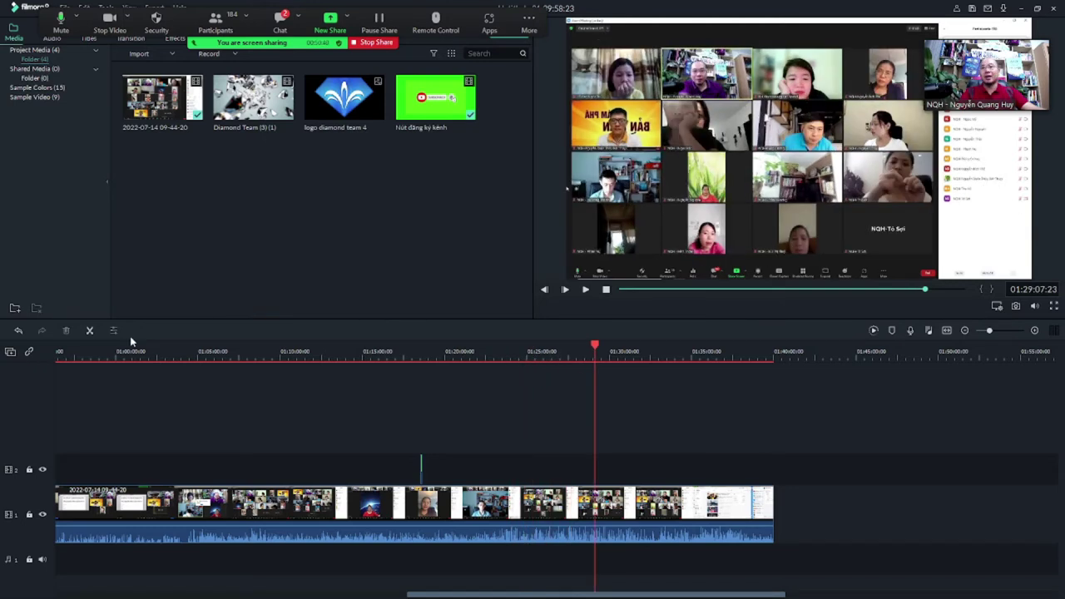
{"action": "left_click", "coordinate": [90, 330]}
{"action": "key", "text": "Delete"}
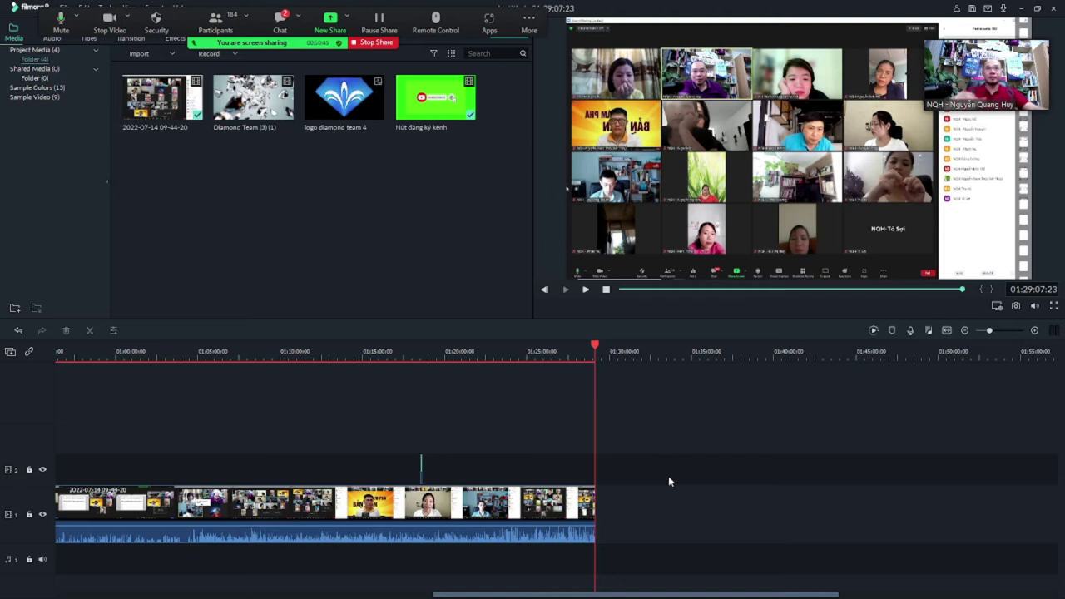
{"action": "left_click_drag", "start_coordinate": [571, 596], "coordinate": [198, 595]}
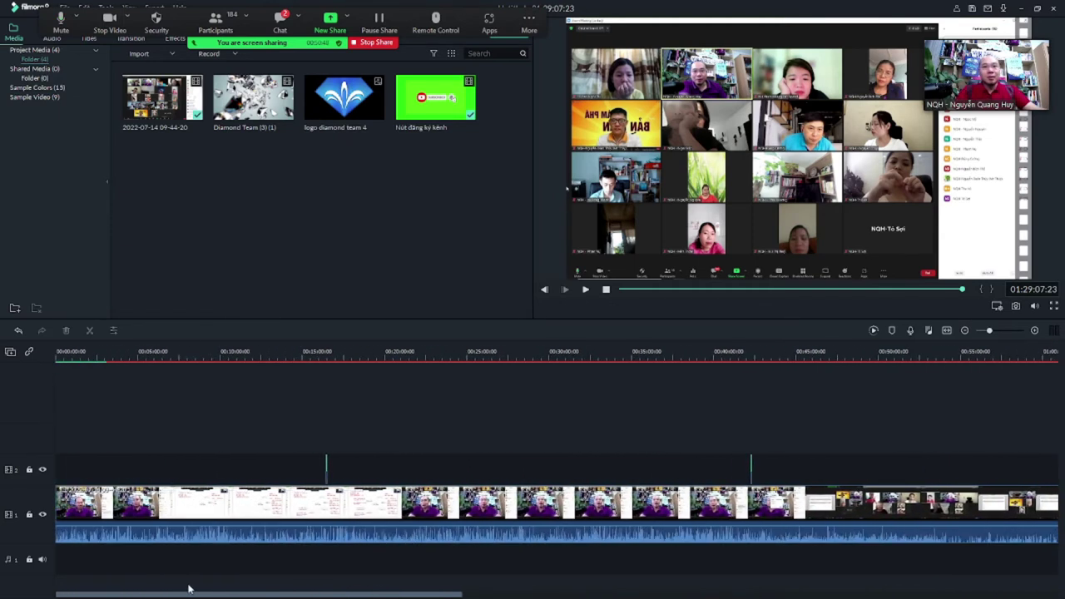
Preview the recording from about 24:44 to 26:20, where the speaker appears.
{"action": "left_click", "coordinate": [421, 353]}
{"action": "left_click", "coordinate": [462, 353]}
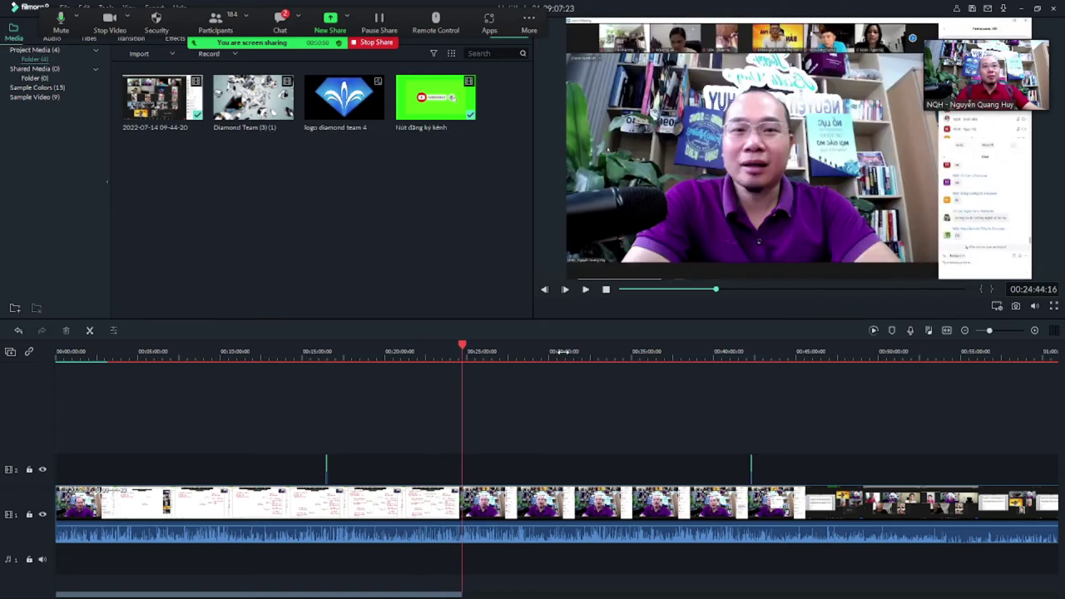
{"action": "key", "text": "space"}
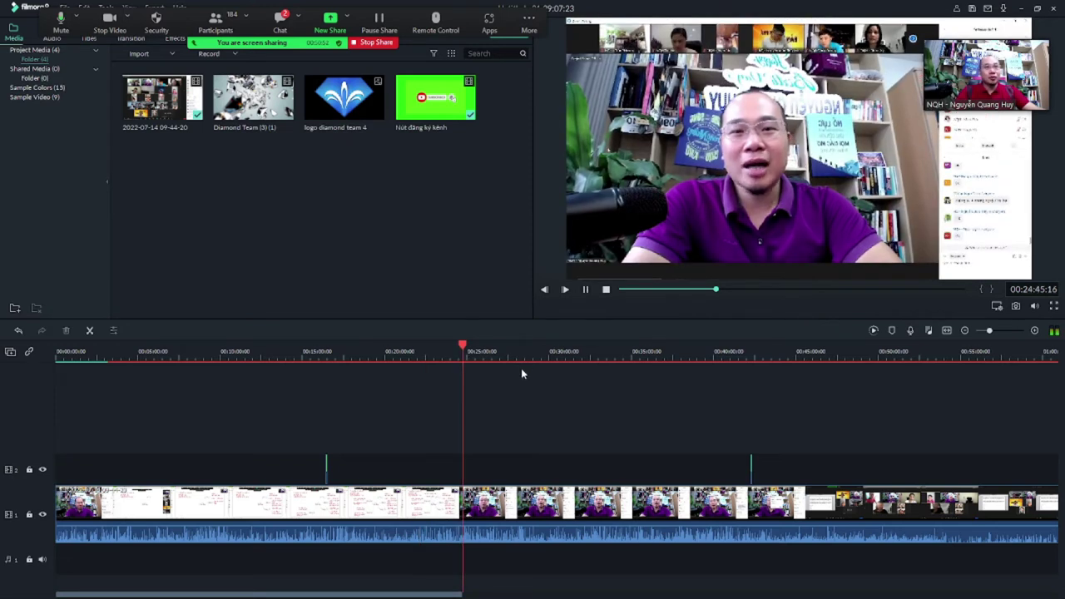
{"action": "scroll", "coordinate": [520, 356], "scroll_direction": "up", "scroll_amount": 3}
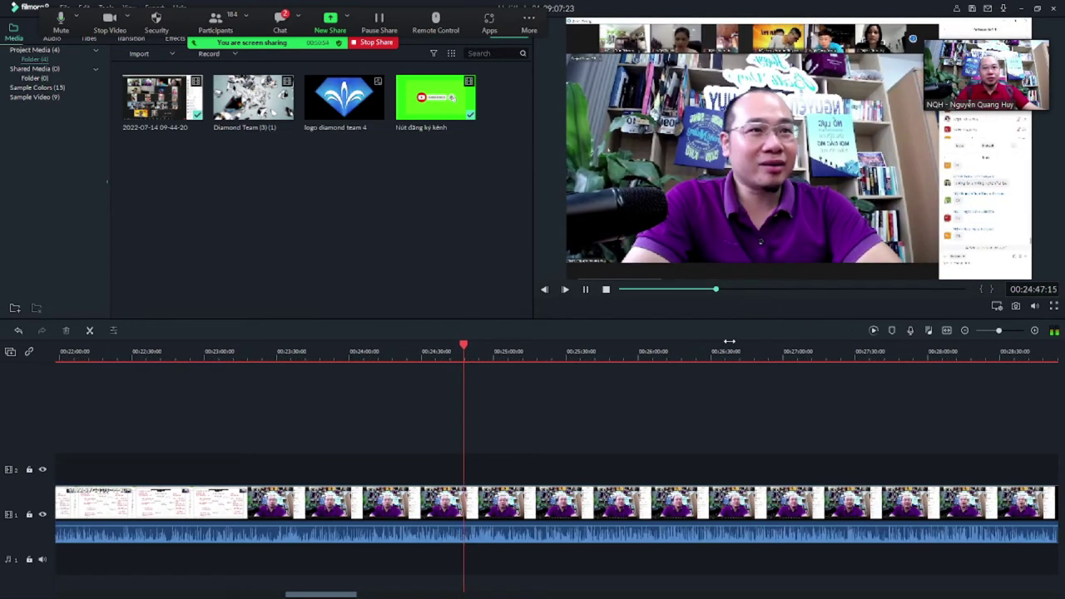
{"action": "left_click", "coordinate": [514, 351]}
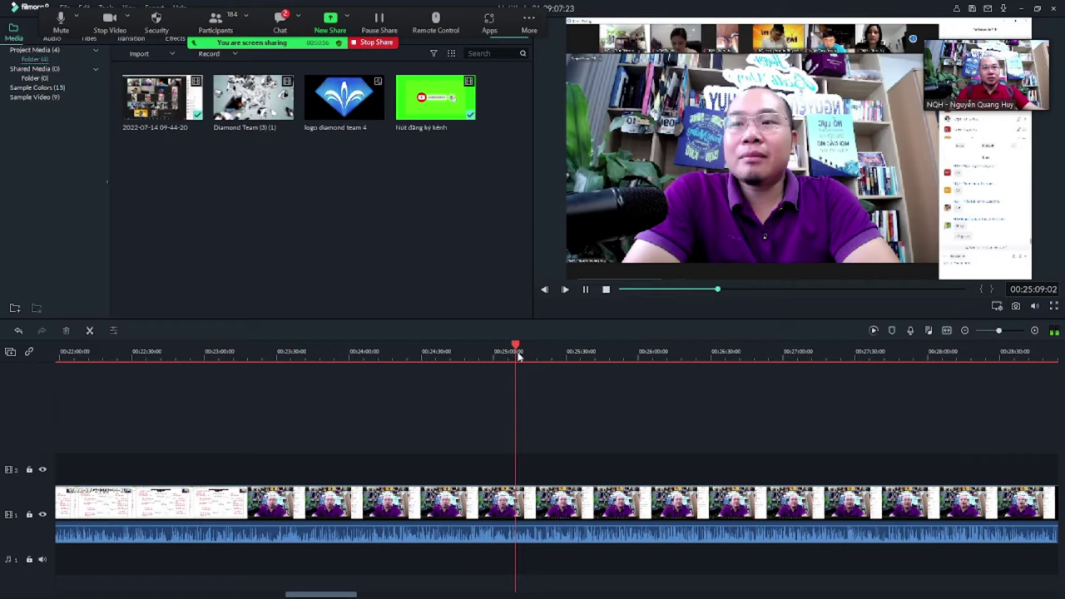
{"action": "left_click", "coordinate": [579, 351]}
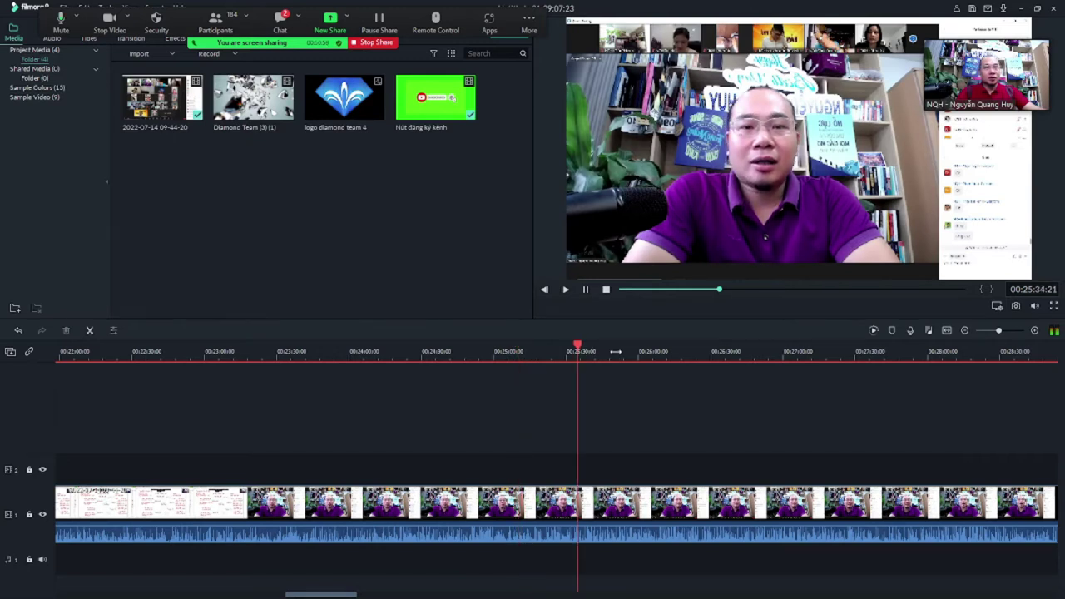
{"action": "left_click", "coordinate": [647, 351]}
{"action": "left_click", "coordinate": [702, 352]}
{"action": "key", "text": "space"}
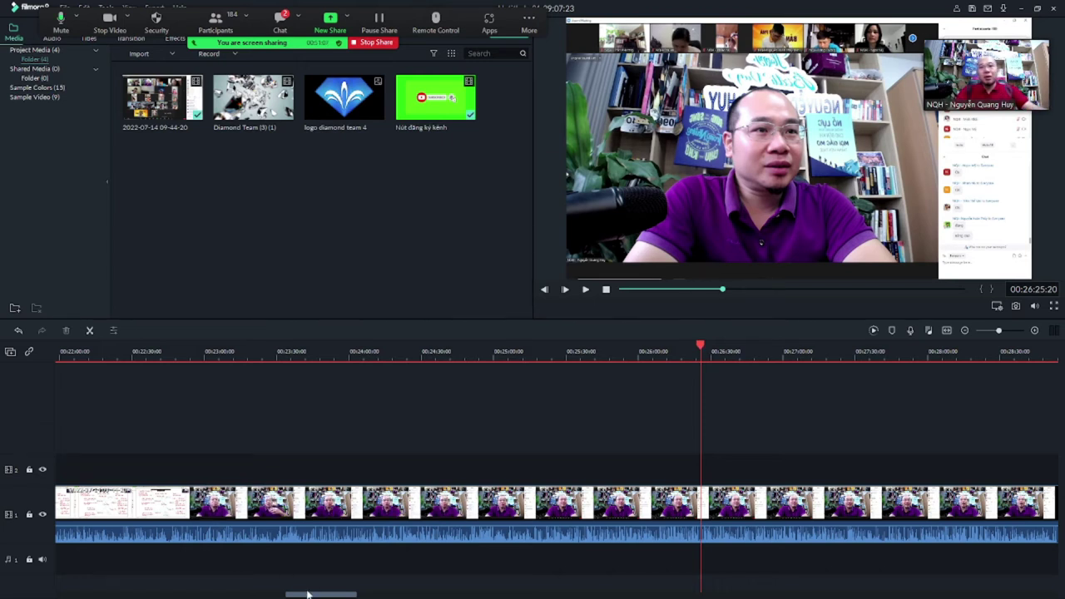
Preview the footage from about 39:30 to 39:50.
{"action": "left_click_drag", "start_coordinate": [304, 596], "coordinate": [462, 588]}
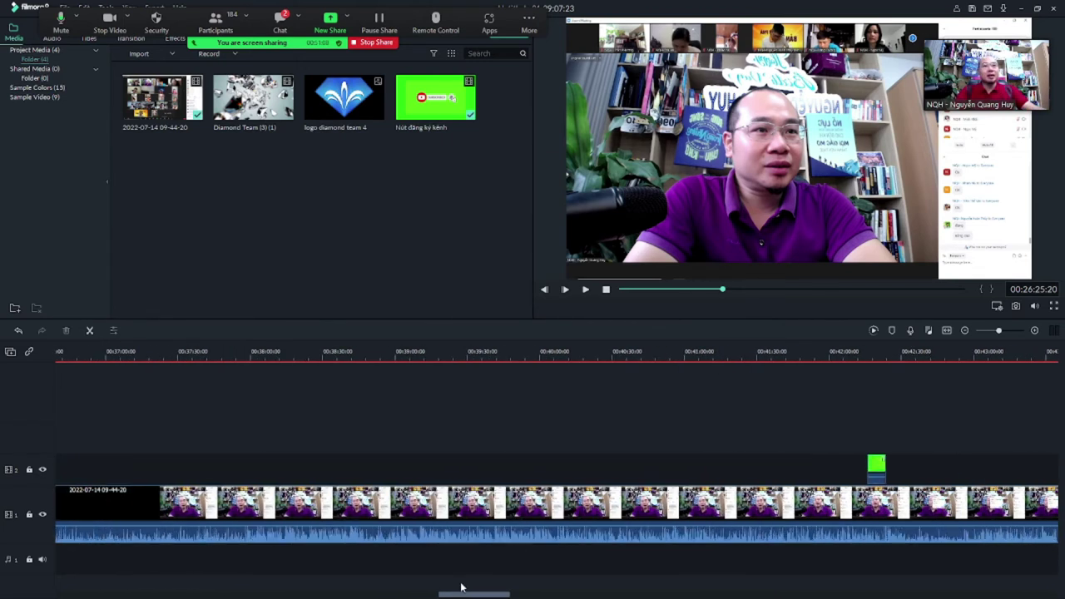
{"action": "left_click", "coordinate": [467, 351]}
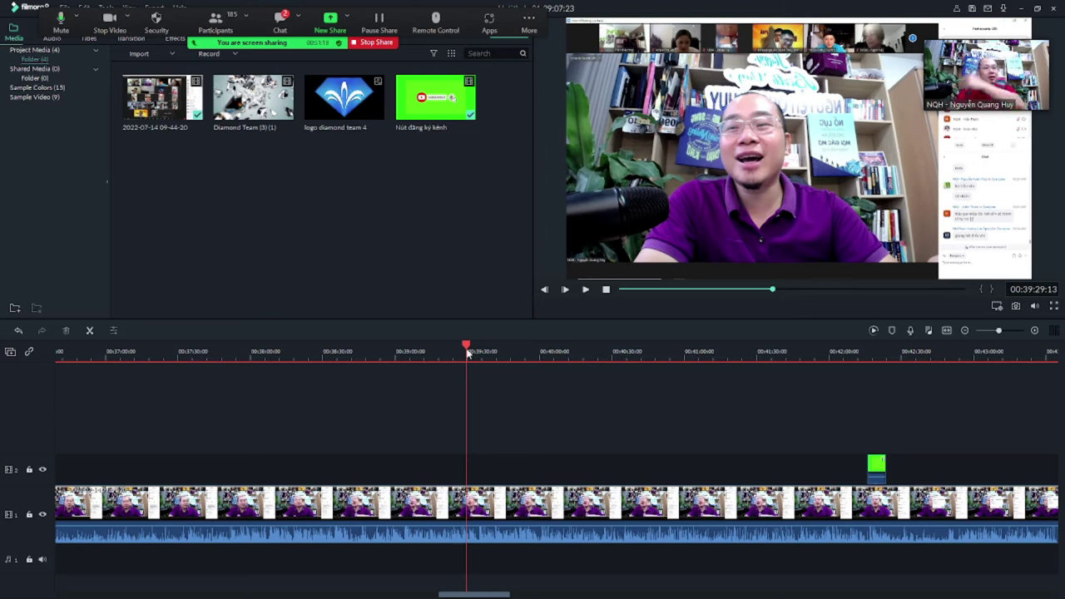
{"action": "key", "text": "space"}
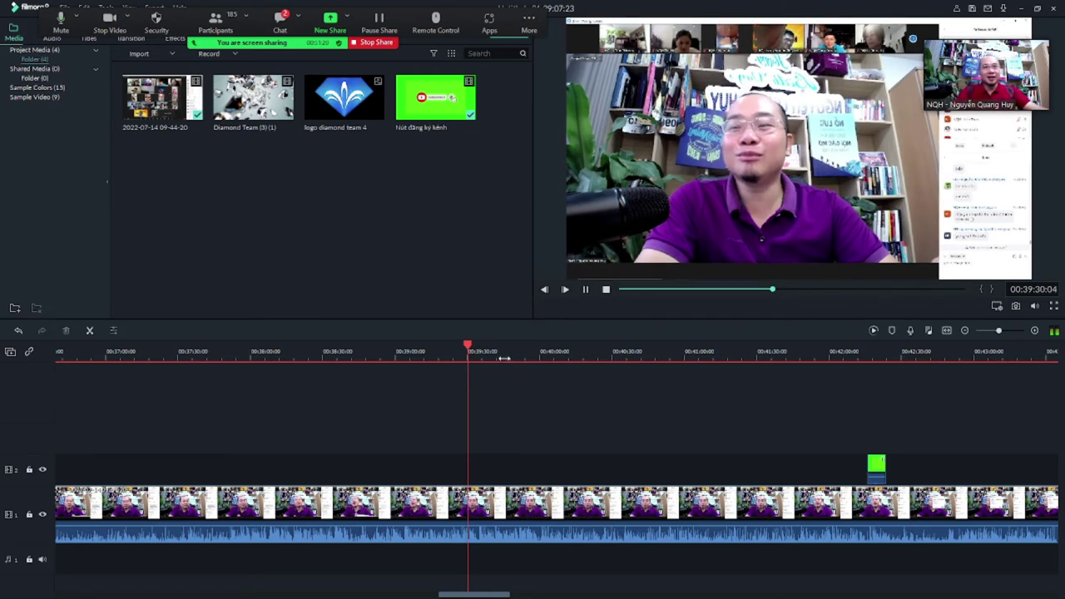
{"action": "left_click", "coordinate": [518, 350]}
{"action": "key", "text": "space"}
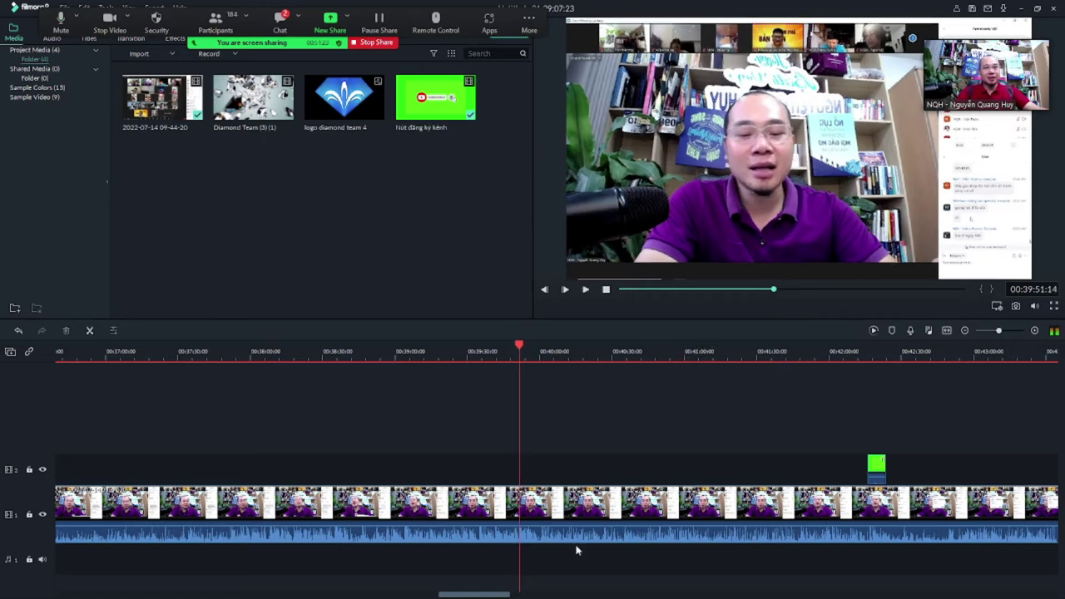
Play the early recording from about 2:49 and split the clip at 3:01.
{"action": "left_click_drag", "start_coordinate": [488, 595], "coordinate": [126, 592]}
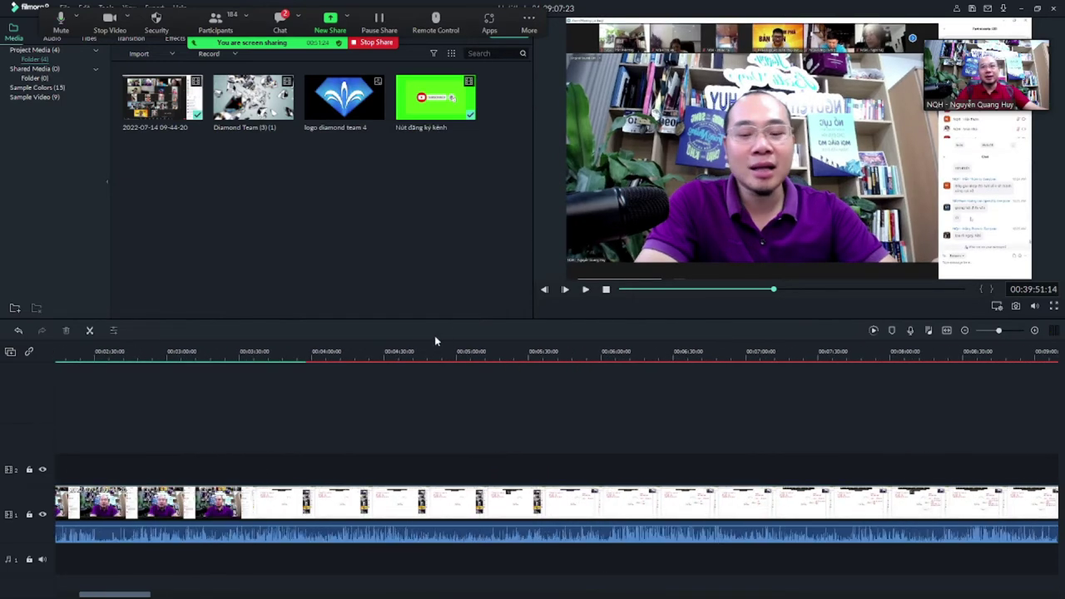
{"action": "left_click", "coordinate": [430, 346]}
{"action": "left_click", "coordinate": [151, 351]}
{"action": "left_click_drag", "start_coordinate": [140, 592], "coordinate": [69, 596]}
{"action": "left_click", "coordinate": [387, 358]}
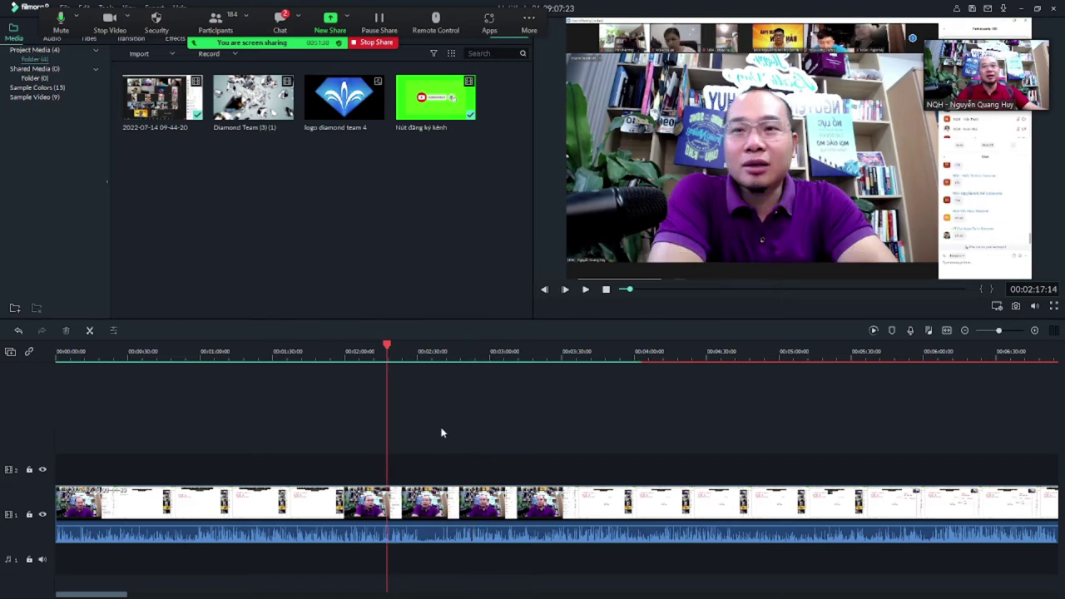
{"action": "key", "text": "space"}
{"action": "left_click", "coordinate": [464, 352]}
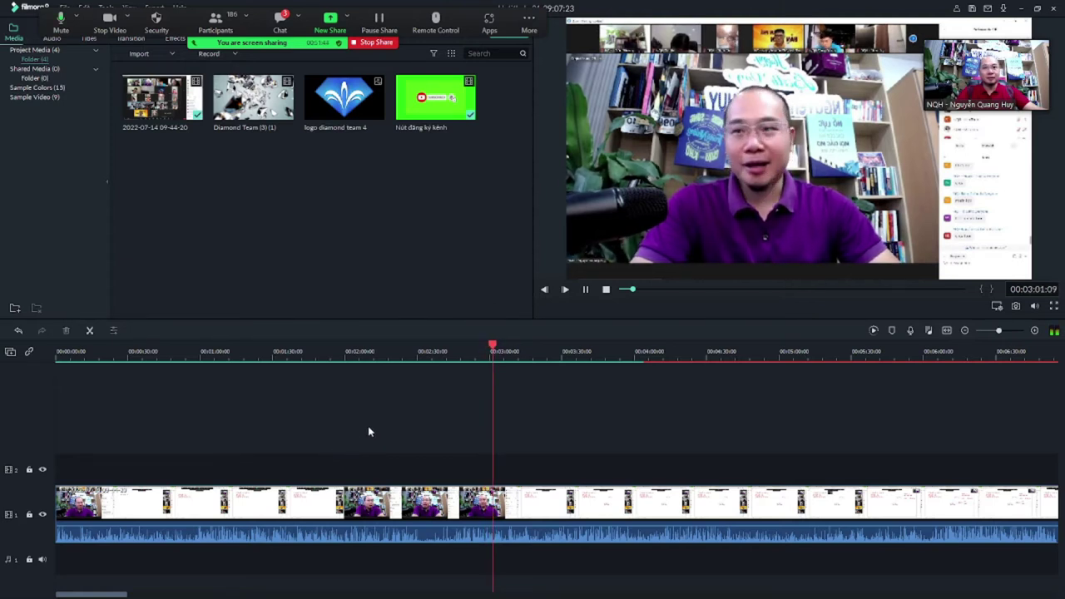
{"action": "key", "text": "space"}
{"action": "key", "text": "ctrl+b"}
Replay from 2:49 and split the clip again at about 2:50.
{"action": "left_click", "coordinate": [467, 354]}
{"action": "key", "text": "space"}
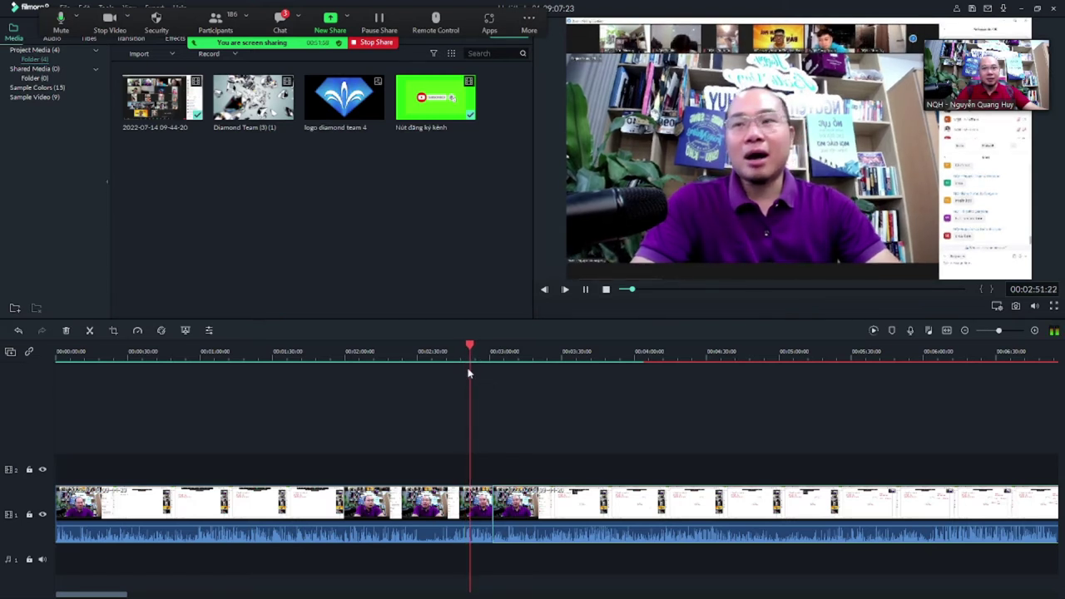
{"action": "left_click", "coordinate": [465, 350]}
{"action": "left_click", "coordinate": [465, 350]}
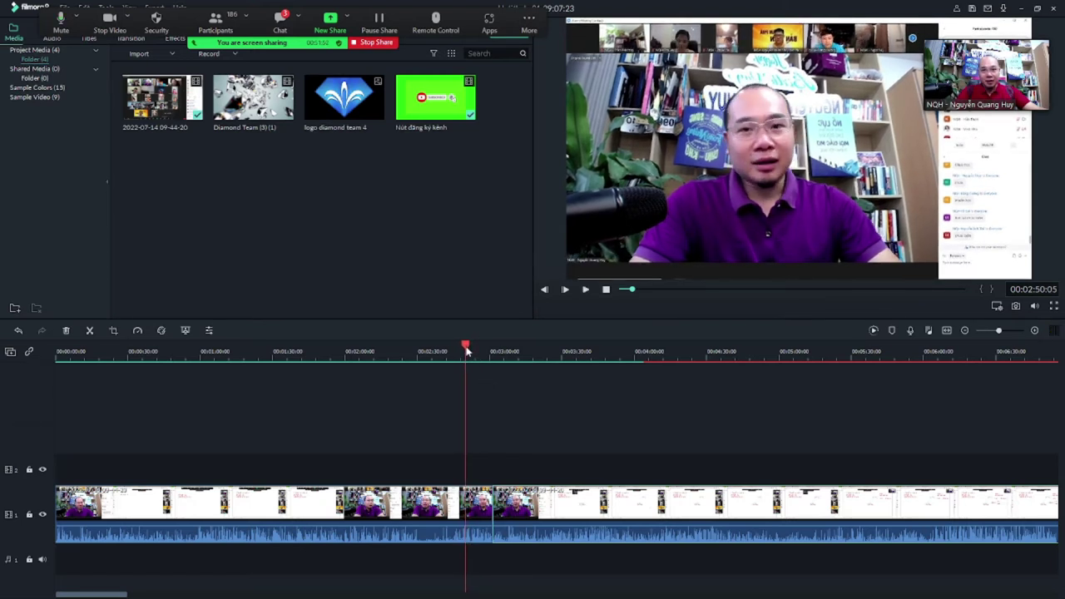
{"action": "left_click", "coordinate": [92, 332]}
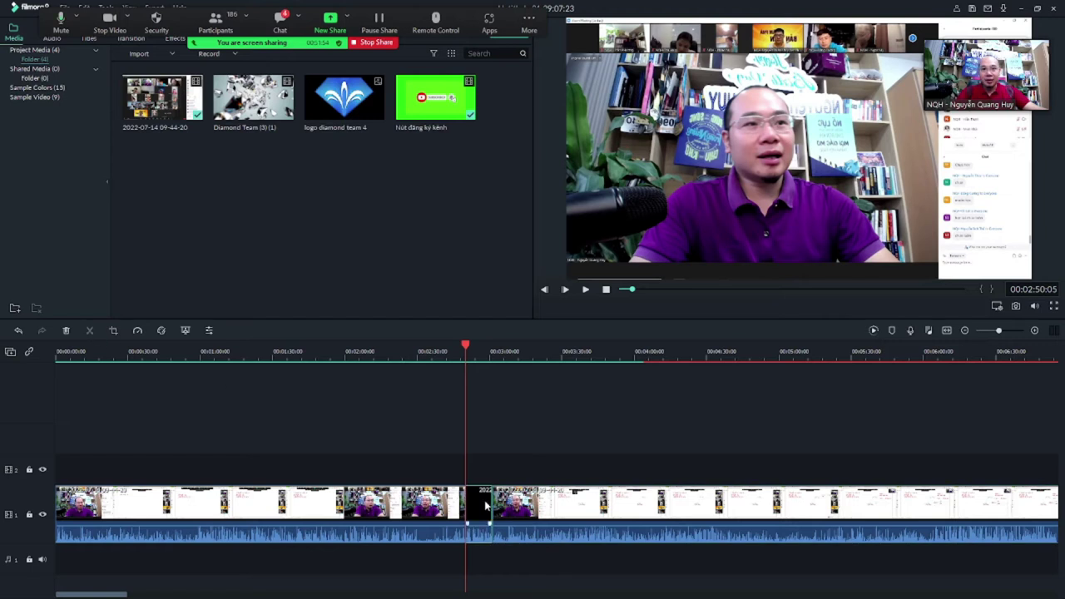
{"action": "left_click_drag", "start_coordinate": [83, 352], "coordinate": [4, 356]}
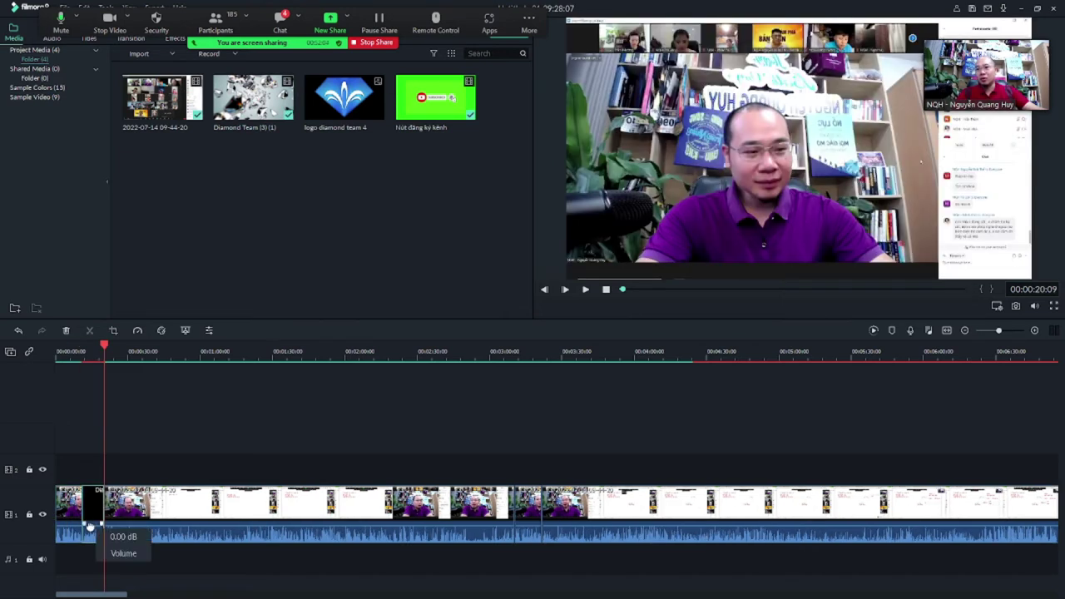
{"action": "left_click_drag", "start_coordinate": [95, 375], "coordinate": [58, 379]}
{"action": "key", "text": "space"}
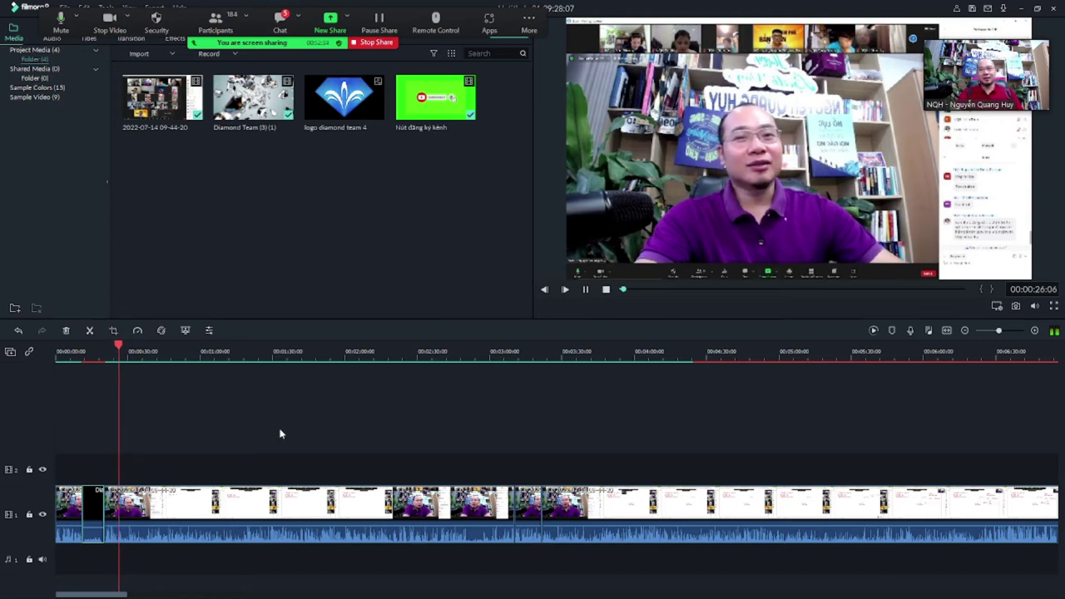
{"action": "key", "text": "space"}
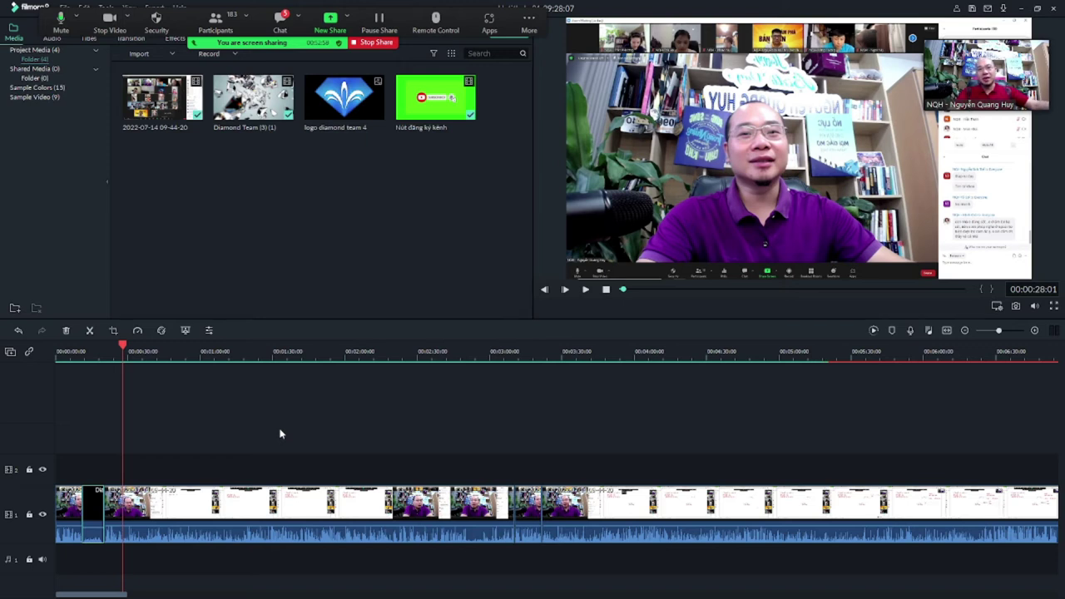
Play the stretch from 2:45, stop at 3:03 and split the clip there with Ctrl+B.
{"action": "left_click", "coordinate": [411, 355]}
{"action": "scroll", "coordinate": [319, 353], "scroll_direction": "down", "scroll_amount": 3}
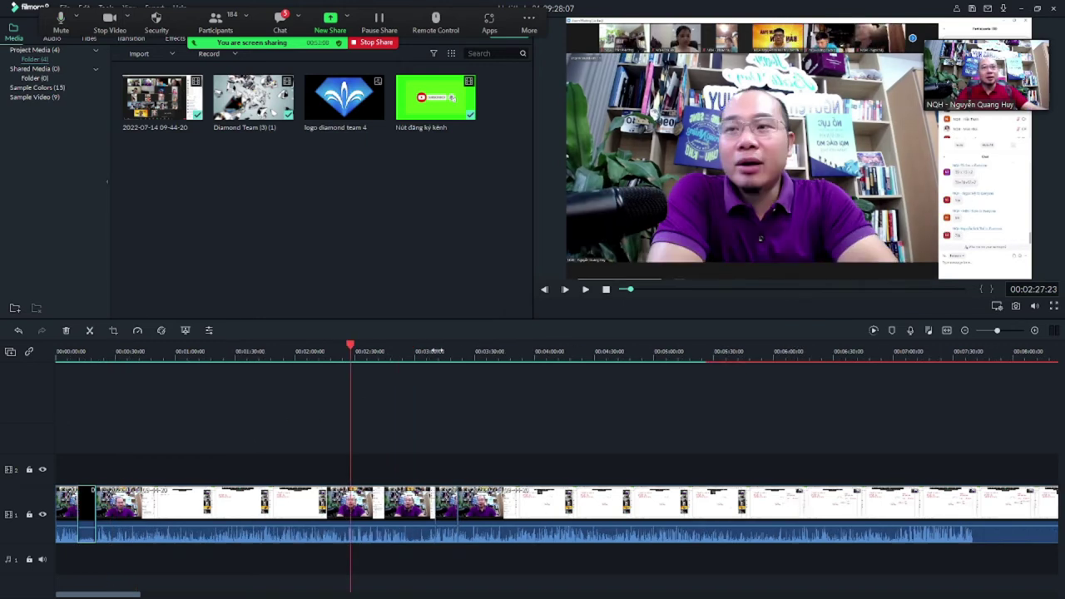
{"action": "scroll", "coordinate": [454, 368], "scroll_direction": "up", "scroll_amount": 5}
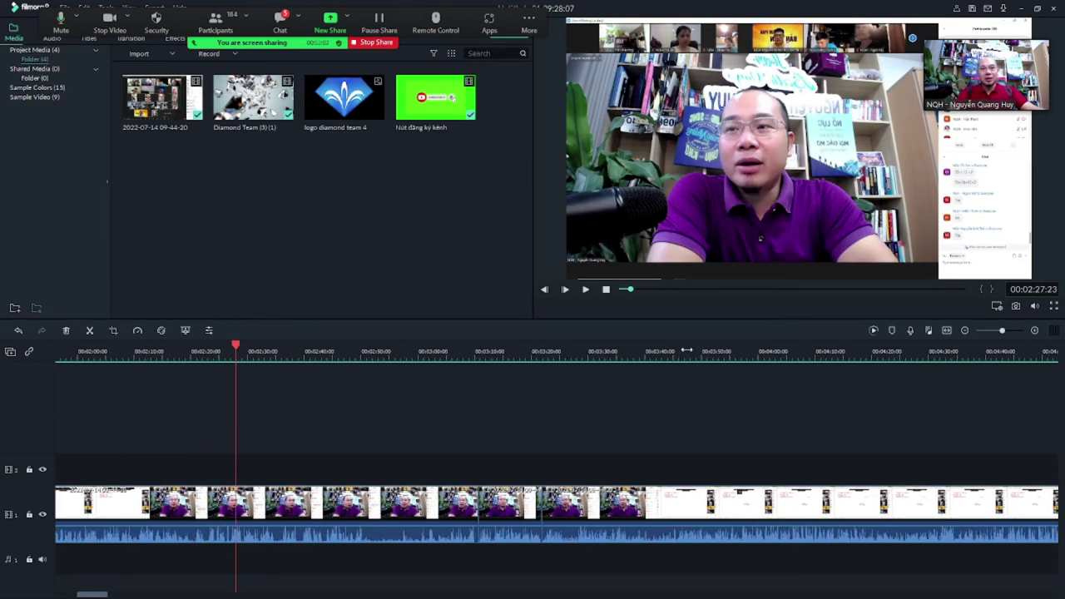
{"action": "left_click", "coordinate": [391, 353]}
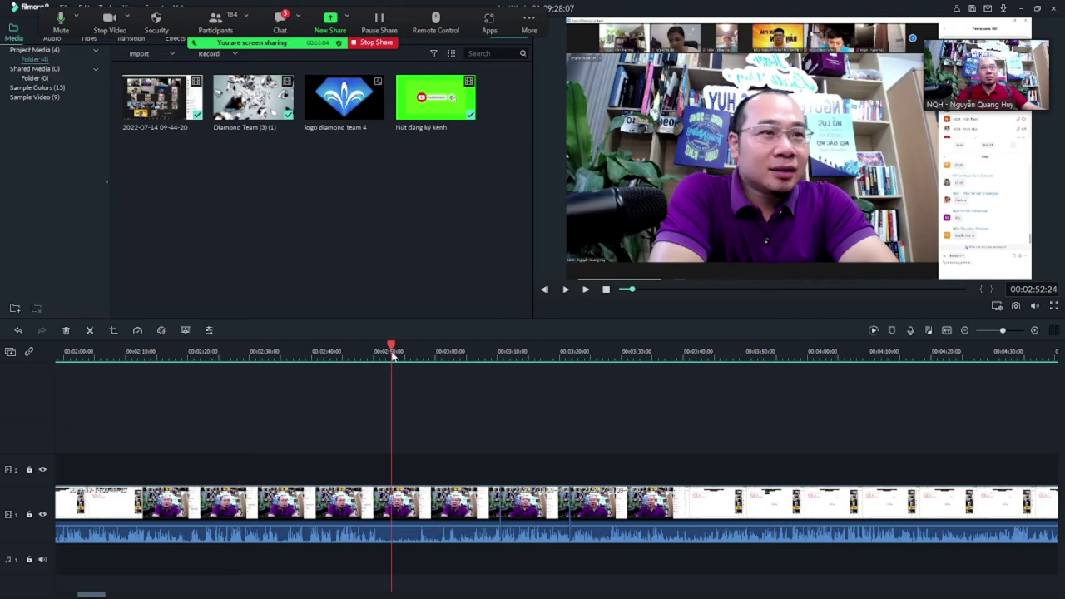
{"action": "left_click", "coordinate": [345, 353]}
{"action": "key", "text": "space"}
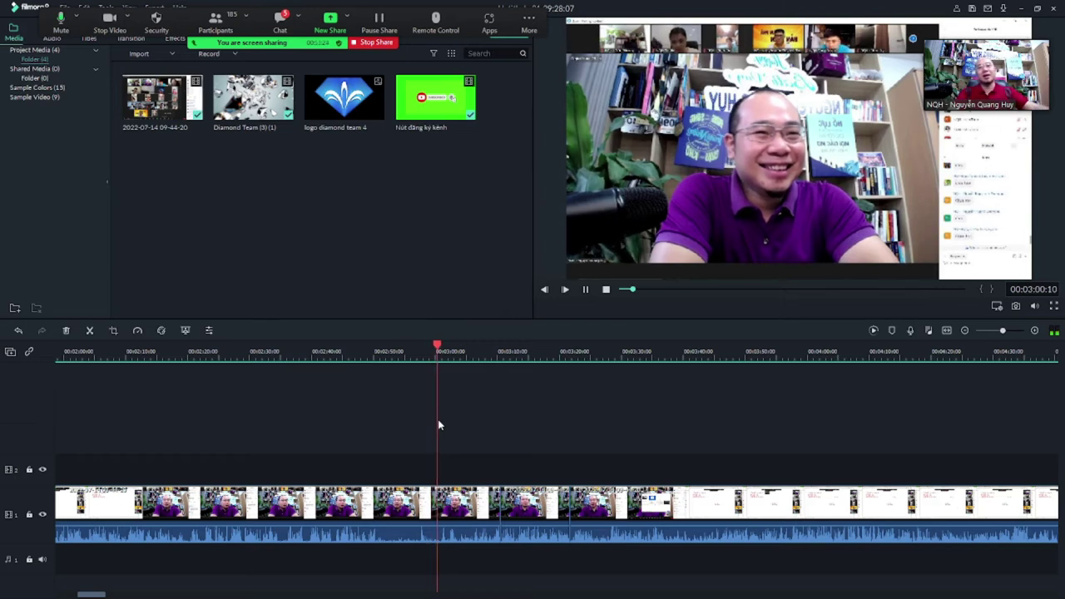
{"action": "left_click", "coordinate": [443, 345]}
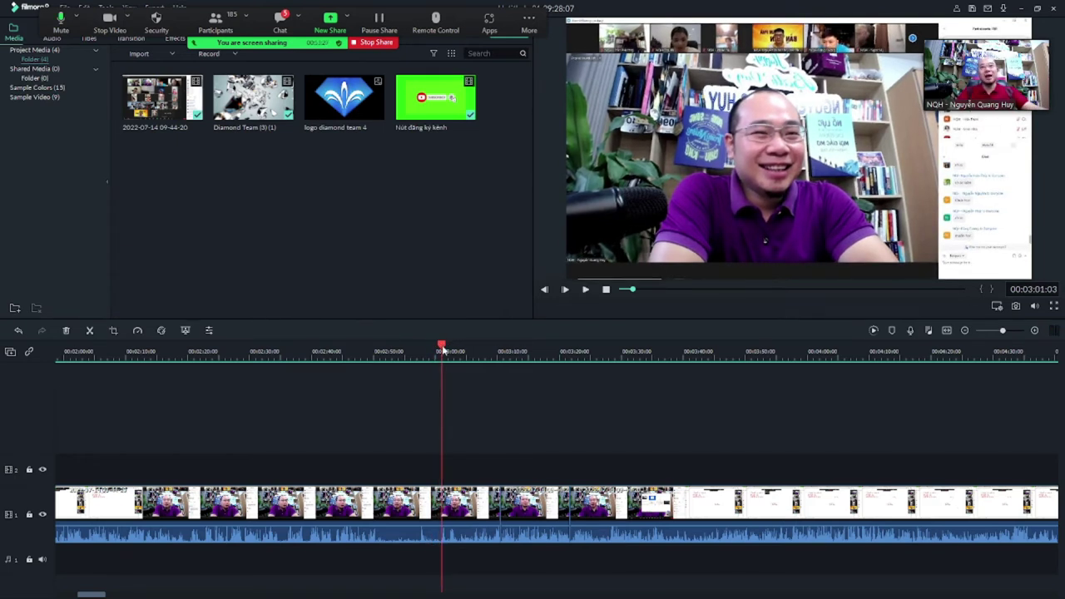
{"action": "left_click_drag", "start_coordinate": [445, 352], "coordinate": [441, 354]}
{"action": "key", "text": "space"}
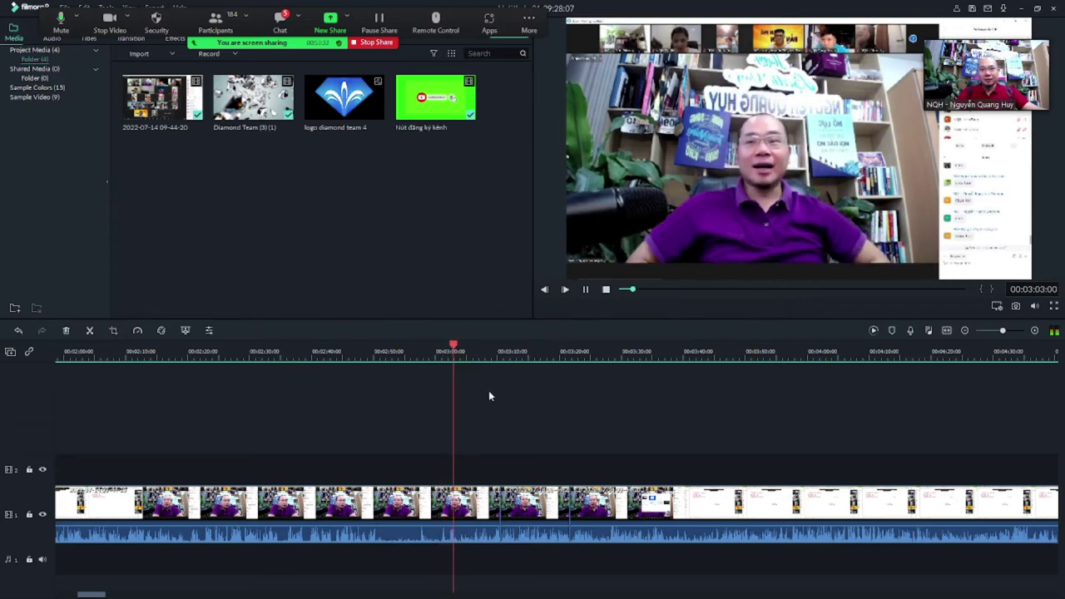
{"action": "key", "text": "space"}
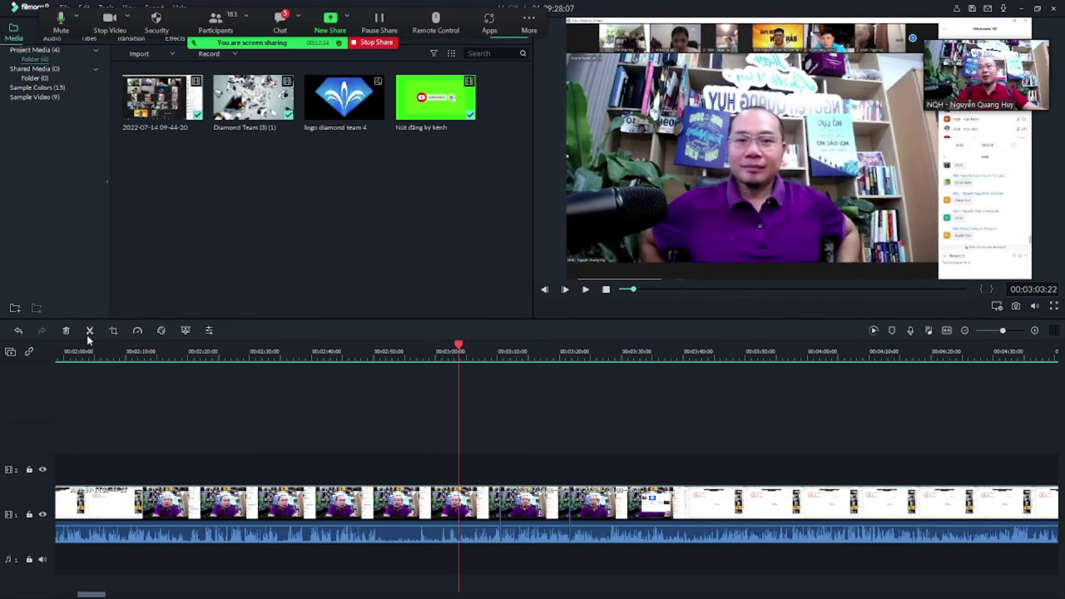
{"action": "key", "text": "ctrl+b"}
Split at 2:50, delete the piece up to 3:03, and replay the new cut.
{"action": "left_click_drag", "start_coordinate": [459, 346], "coordinate": [379, 358]}
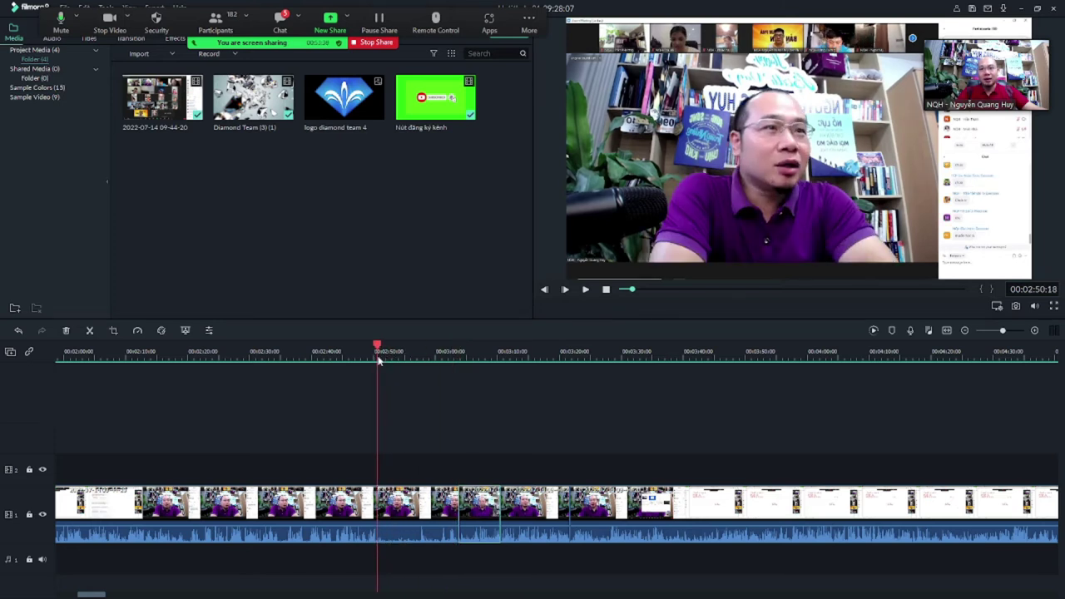
{"action": "left_click", "coordinate": [92, 331]}
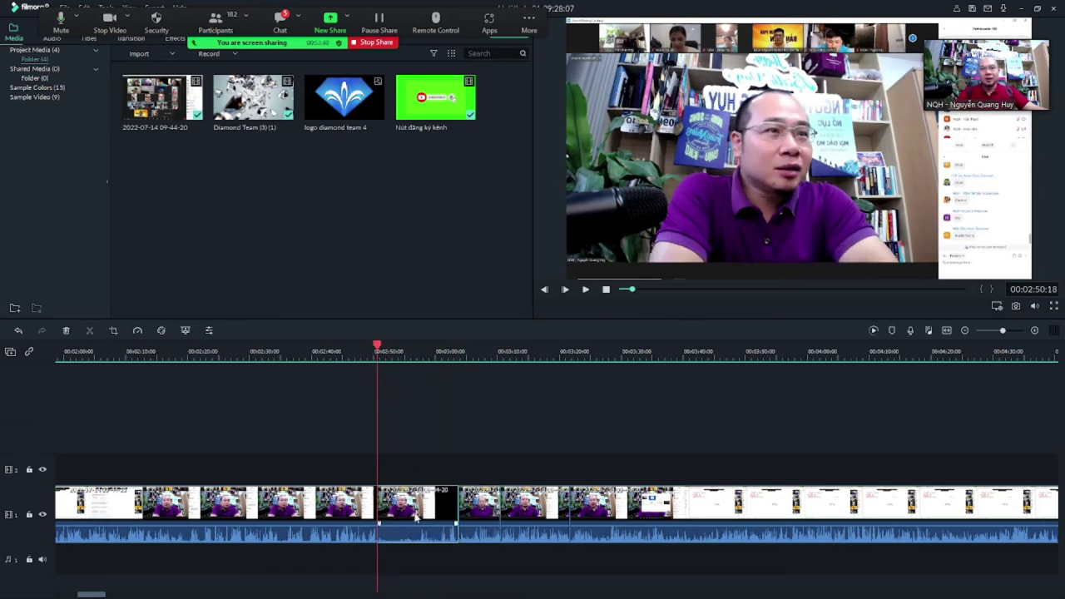
{"action": "key", "text": "Delete"}
{"action": "left_click", "coordinate": [369, 356]}
{"action": "key", "text": "space"}
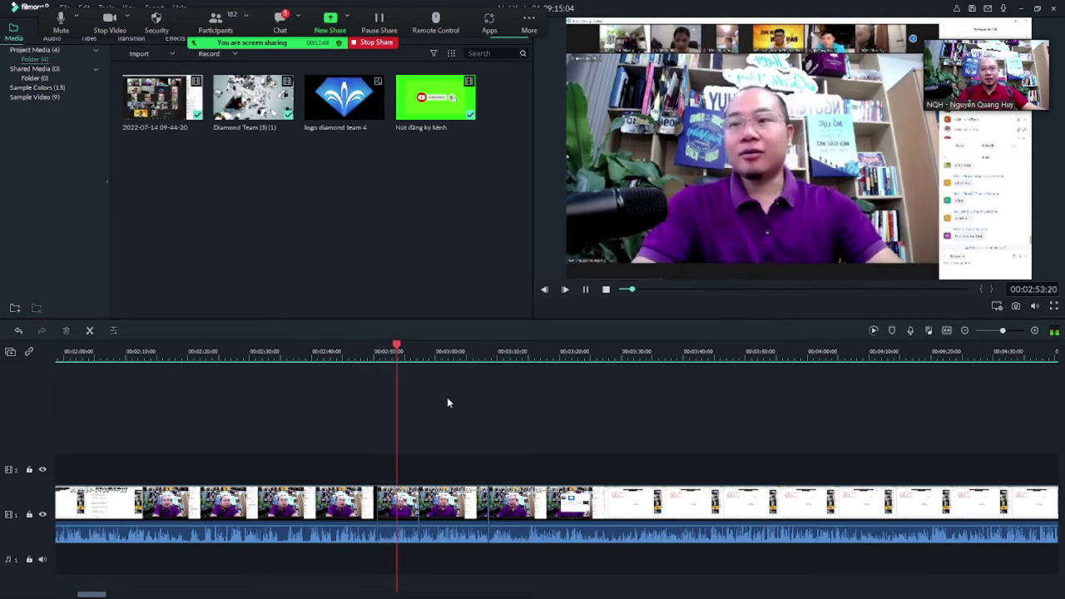
{"action": "left_click", "coordinate": [397, 349]}
Split at 2:52, delete the leftover sliver, and replay the edited join from 2:49.
{"action": "left_click_drag", "start_coordinate": [398, 350], "coordinate": [393, 350]}
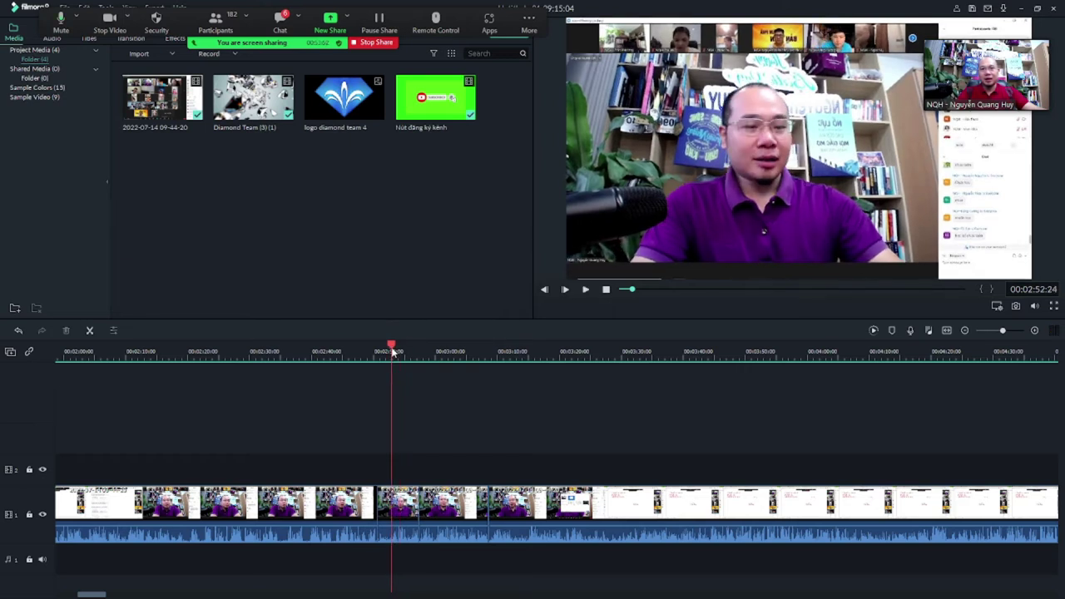
{"action": "left_click", "coordinate": [89, 331]}
{"action": "left_click", "coordinate": [380, 499]}
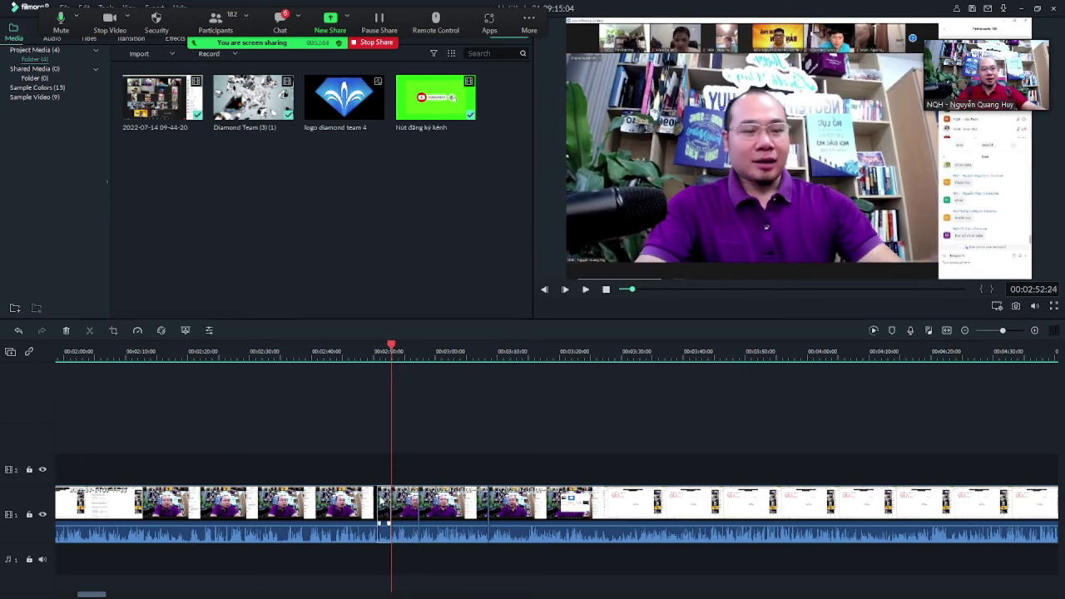
{"action": "key", "text": "Delete"}
{"action": "left_click", "coordinate": [369, 351]}
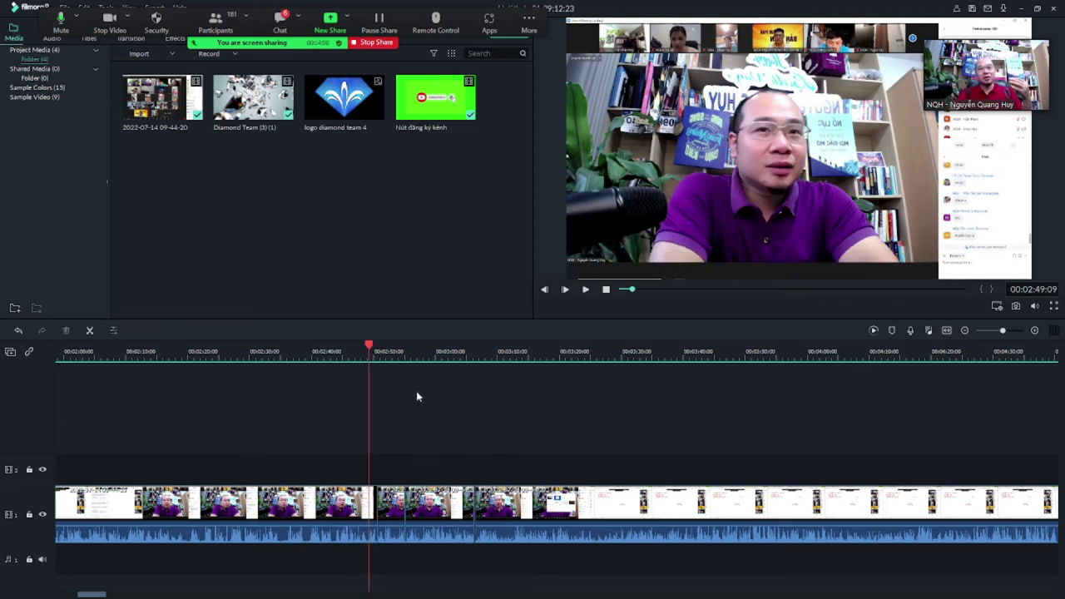
{"action": "key", "text": "space"}
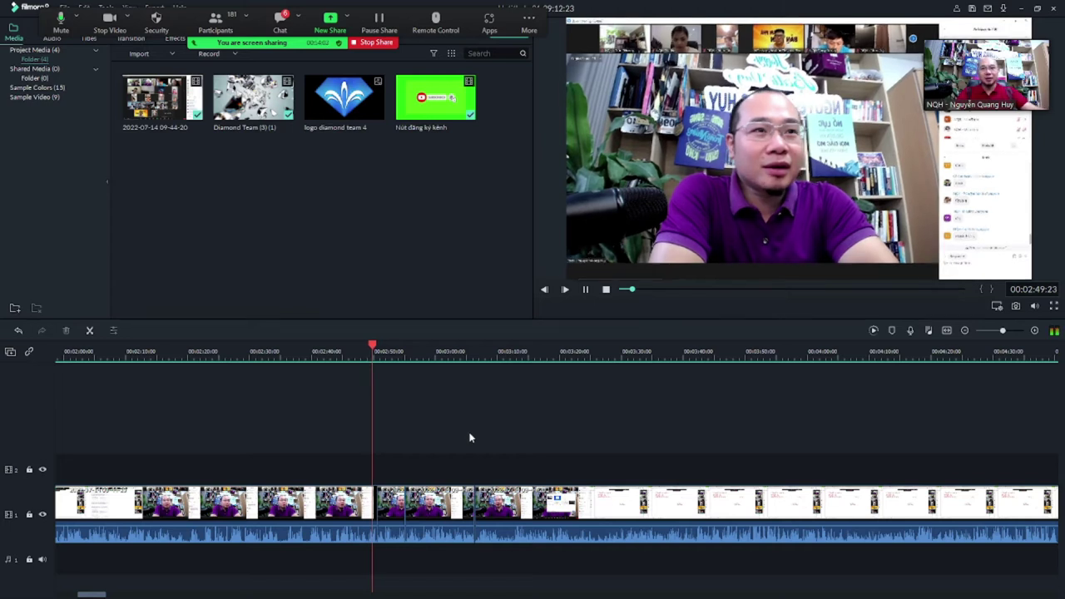
{"action": "key", "text": "space"}
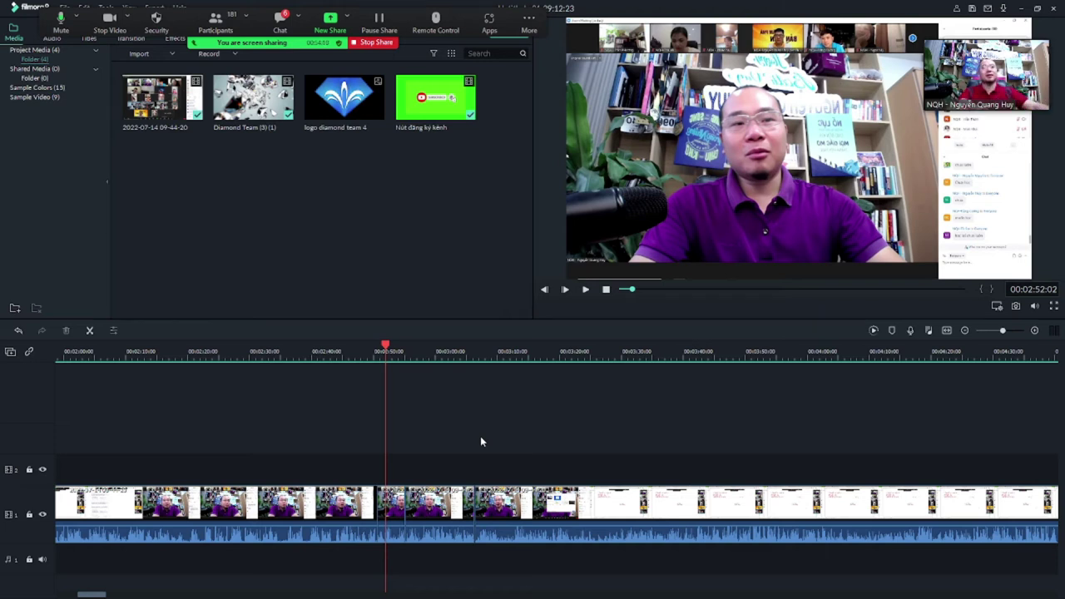
Go to the timeline's end near 1:29:16 and select the short clip after the recording.
{"action": "scroll", "coordinate": [597, 346], "scroll_direction": "down", "scroll_amount": 3}
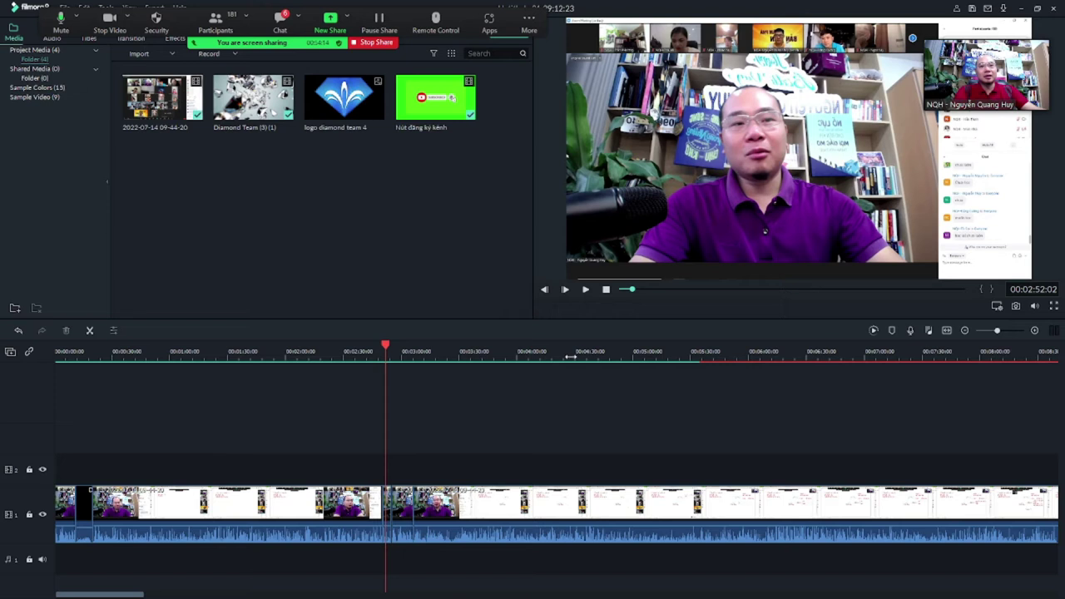
{"action": "scroll", "coordinate": [585, 353], "scroll_direction": "down", "scroll_amount": 1}
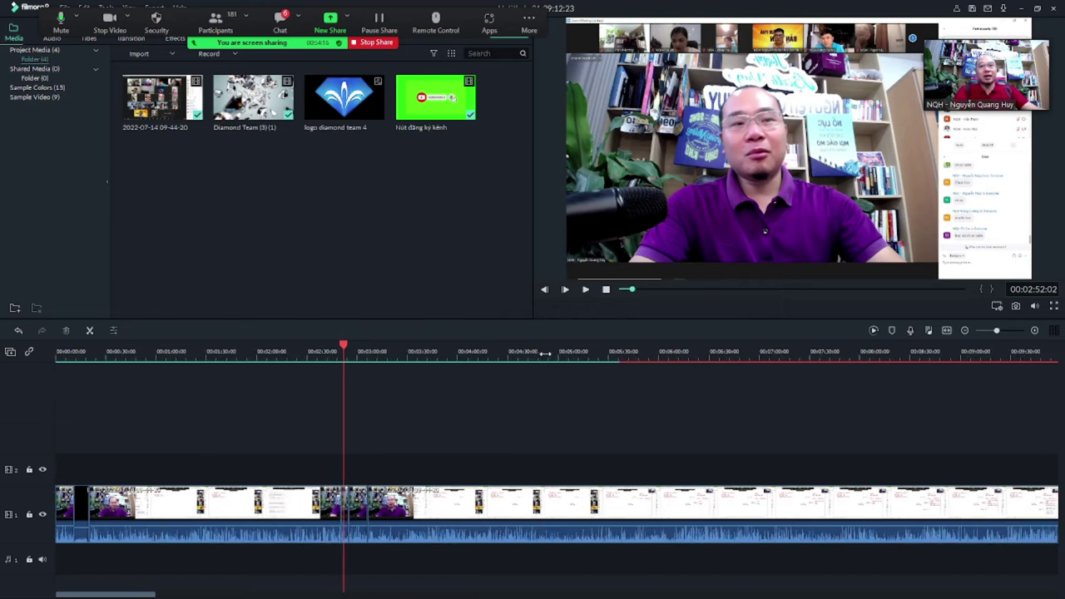
{"action": "scroll", "coordinate": [545, 354], "scroll_direction": "down", "scroll_amount": 1}
{"action": "scroll", "coordinate": [493, 360], "scroll_direction": "down", "scroll_amount": 1}
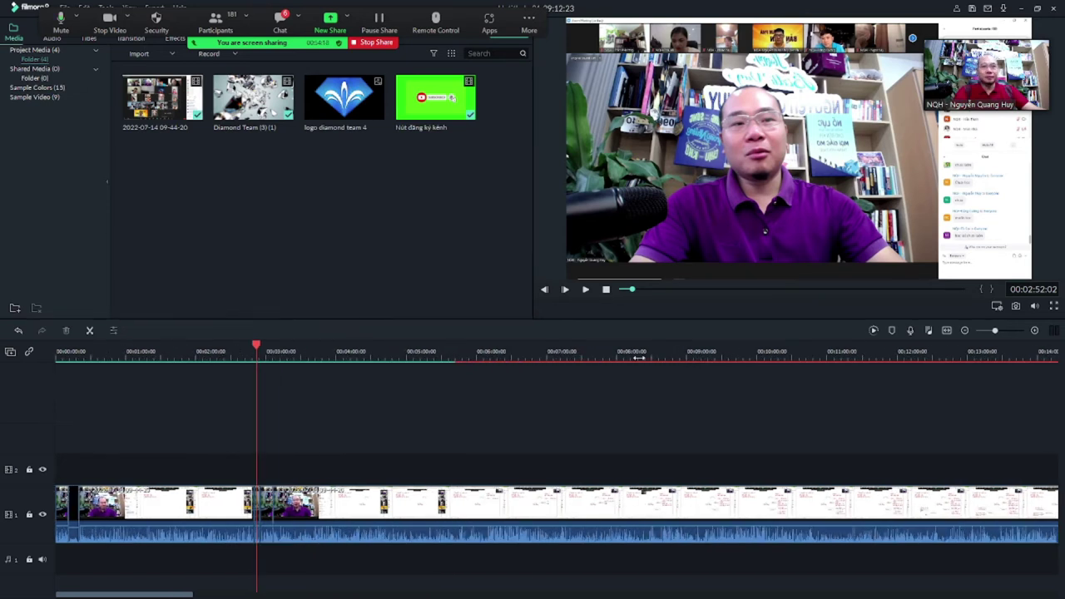
{"action": "scroll", "coordinate": [639, 356], "scroll_direction": "down", "scroll_amount": 5}
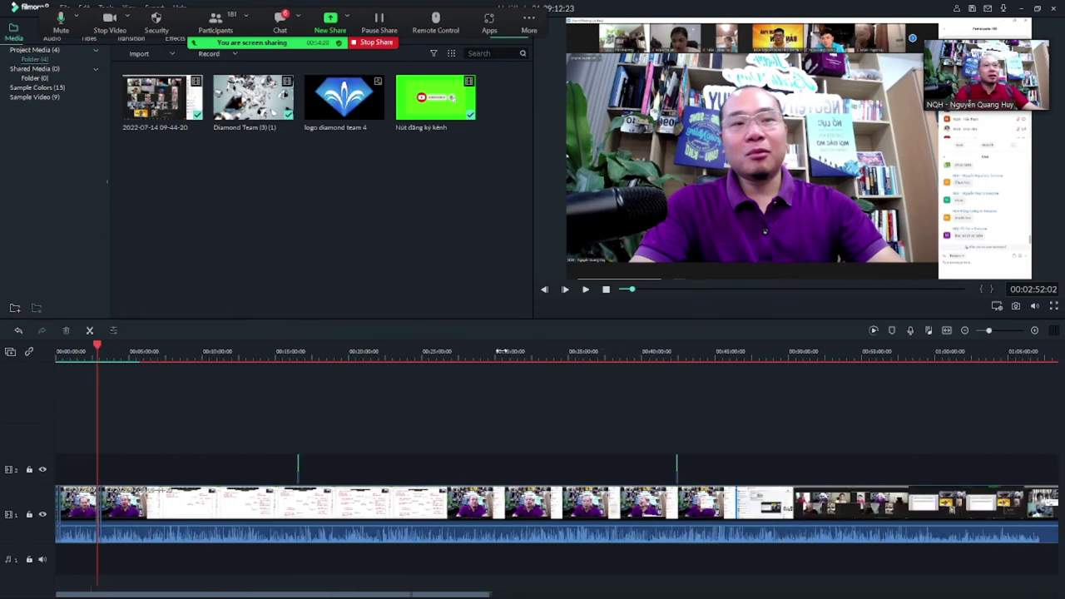
{"action": "scroll", "coordinate": [449, 358], "scroll_direction": "down", "scroll_amount": 2}
{"action": "left_click", "coordinate": [717, 352]}
{"action": "left_click_drag", "start_coordinate": [711, 345], "coordinate": [711, 345]}
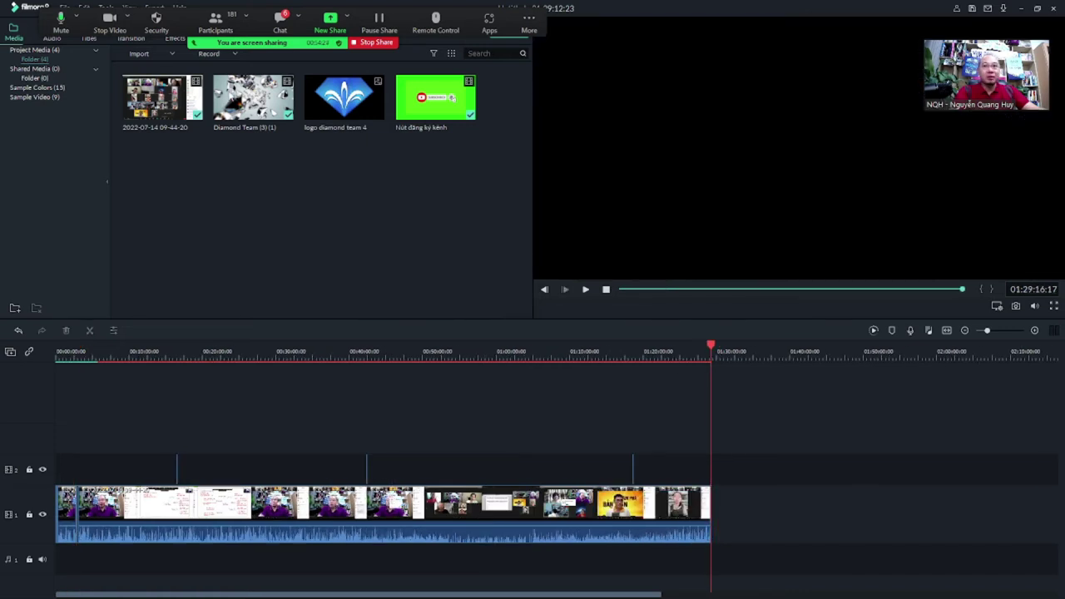
{"action": "left_click", "coordinate": [392, 503]}
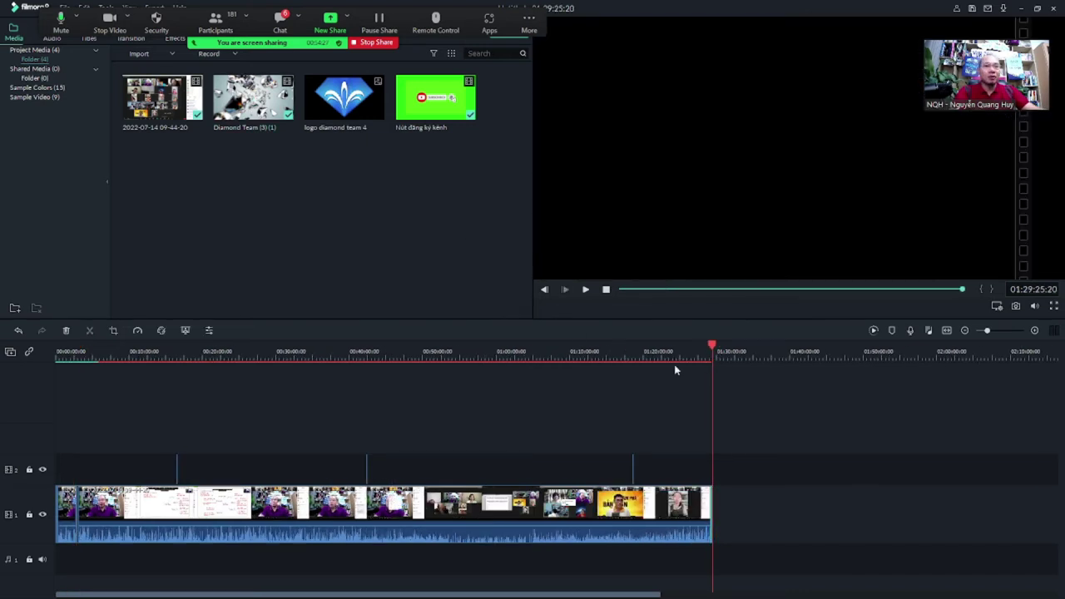
Butt that clip against the recording, set its volume to about -7.25 dB, and replay the ending.
{"action": "scroll", "coordinate": [747, 525], "scroll_direction": "up", "scroll_amount": 3}
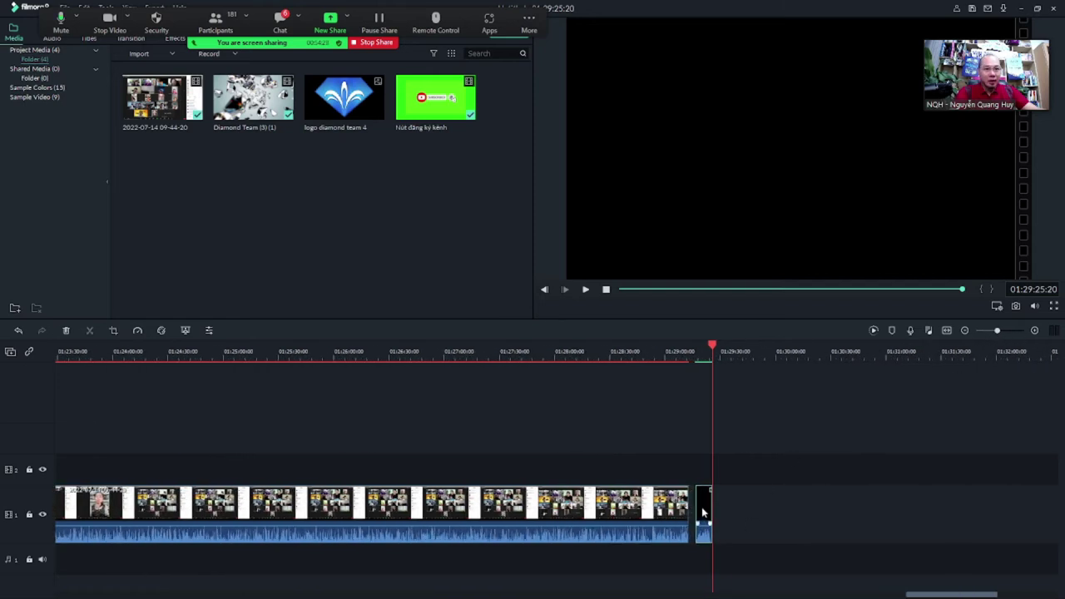
{"action": "left_click_drag", "start_coordinate": [704, 513], "coordinate": [698, 527]}
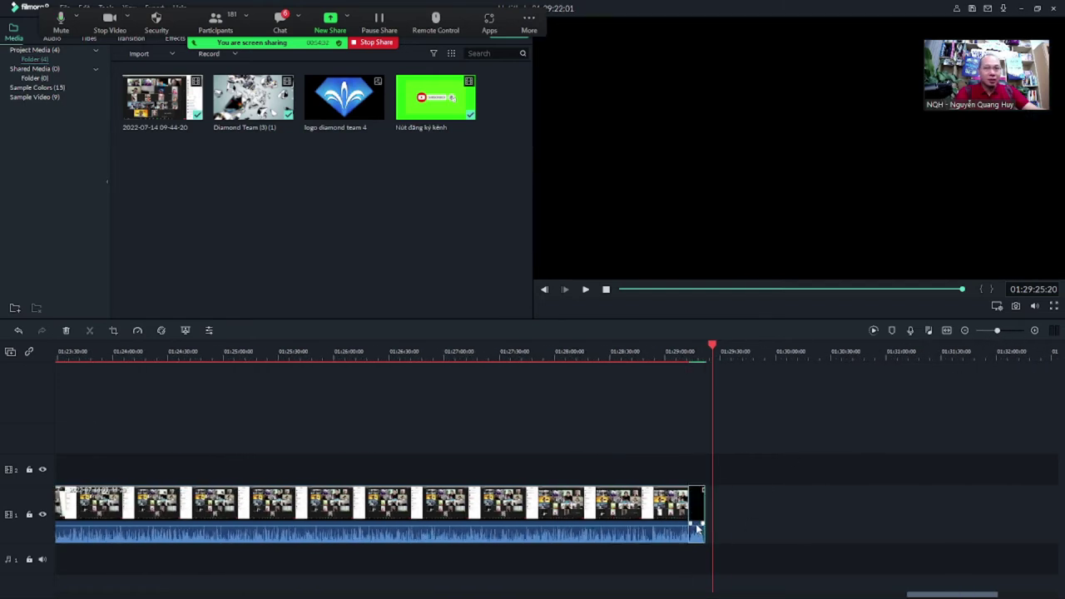
{"action": "left_click_drag", "start_coordinate": [695, 530], "coordinate": [695, 528]}
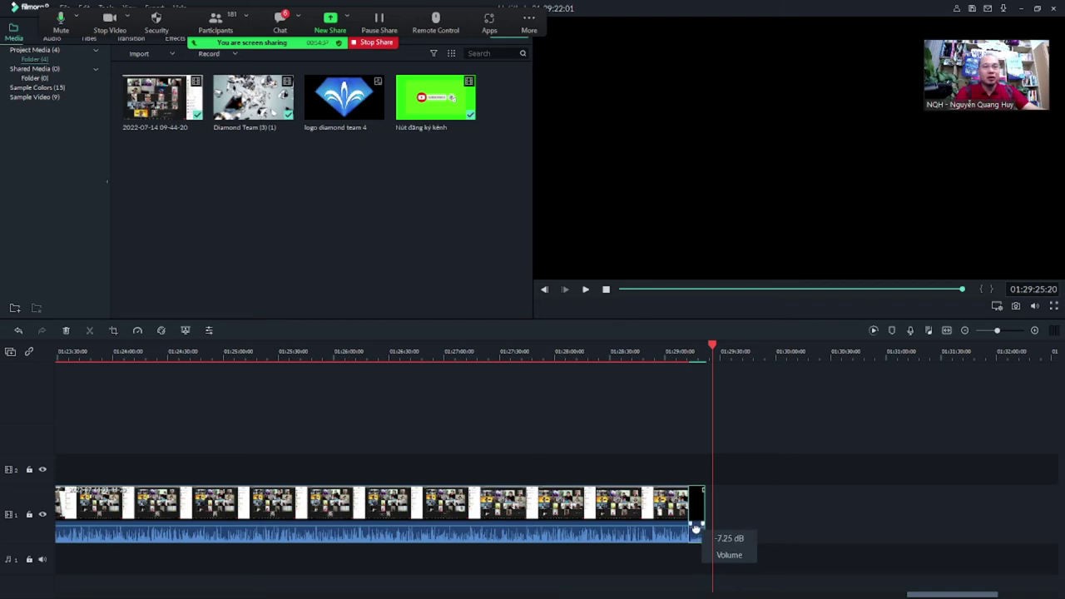
{"action": "left_click", "coordinate": [648, 437]}
{"action": "left_click", "coordinate": [681, 353]}
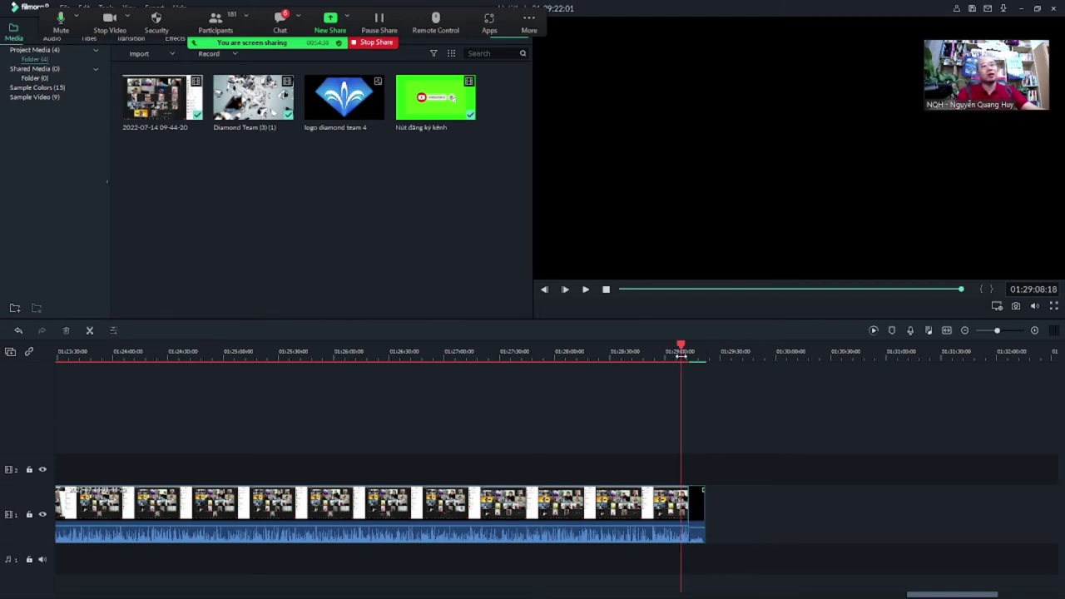
{"action": "key", "text": "space"}
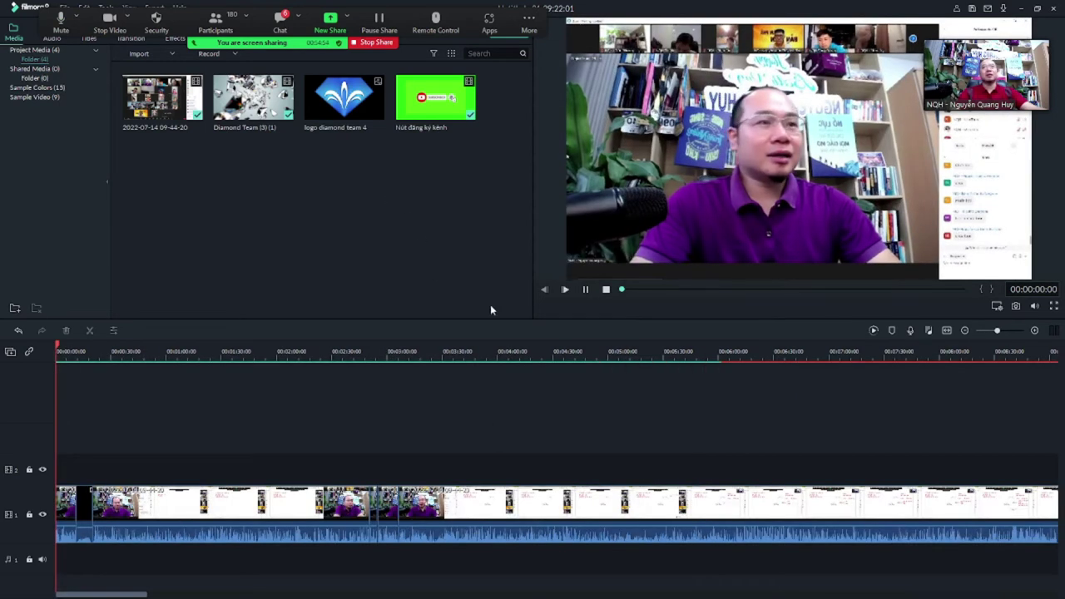
Stop playback and remove the logo clip mistakenly added at the timeline start.
{"action": "key", "text": "space"}
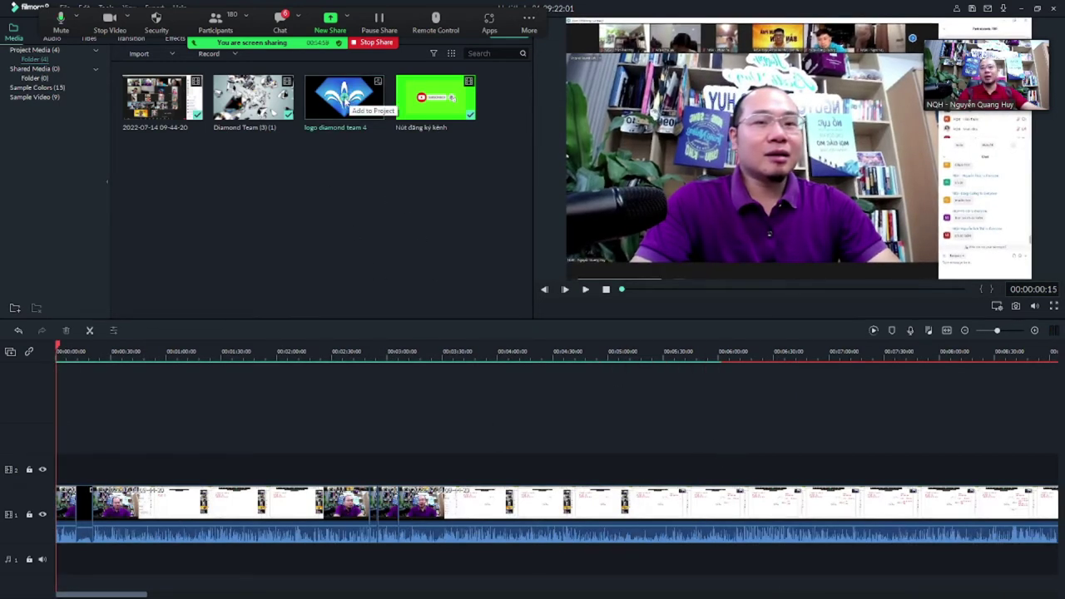
{"action": "left_click", "coordinate": [347, 102]}
{"action": "left_click_drag", "start_coordinate": [57, 502], "coordinate": [165, 443]}
{"action": "left_click_drag", "start_coordinate": [63, 507], "coordinate": [60, 513]}
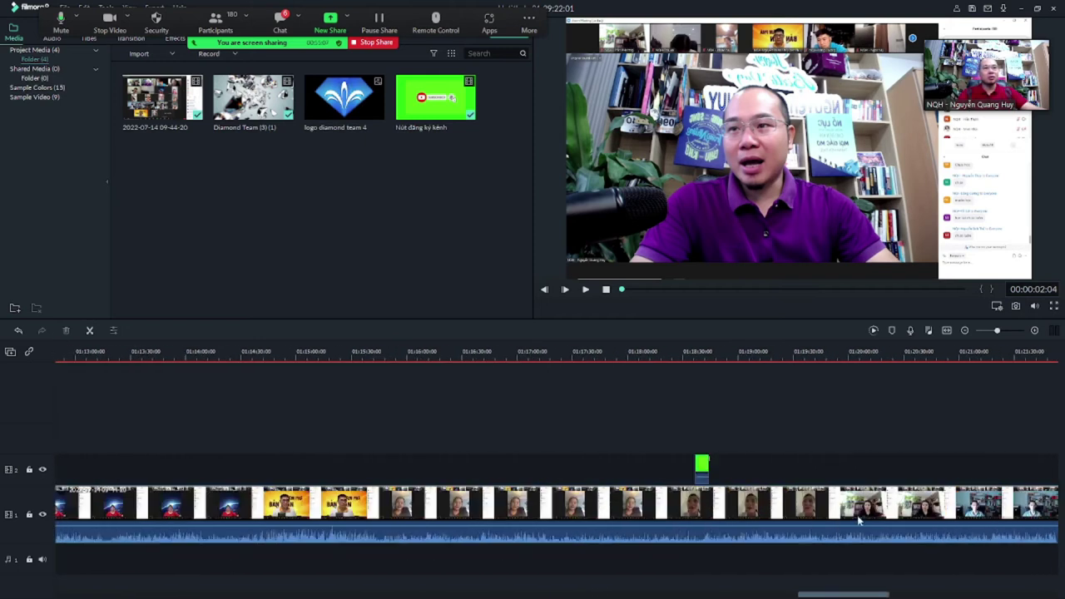
Add the diamond team logo near the recording's end on track 2 around 01:28:00.
{"action": "left_click", "coordinate": [1011, 594]}
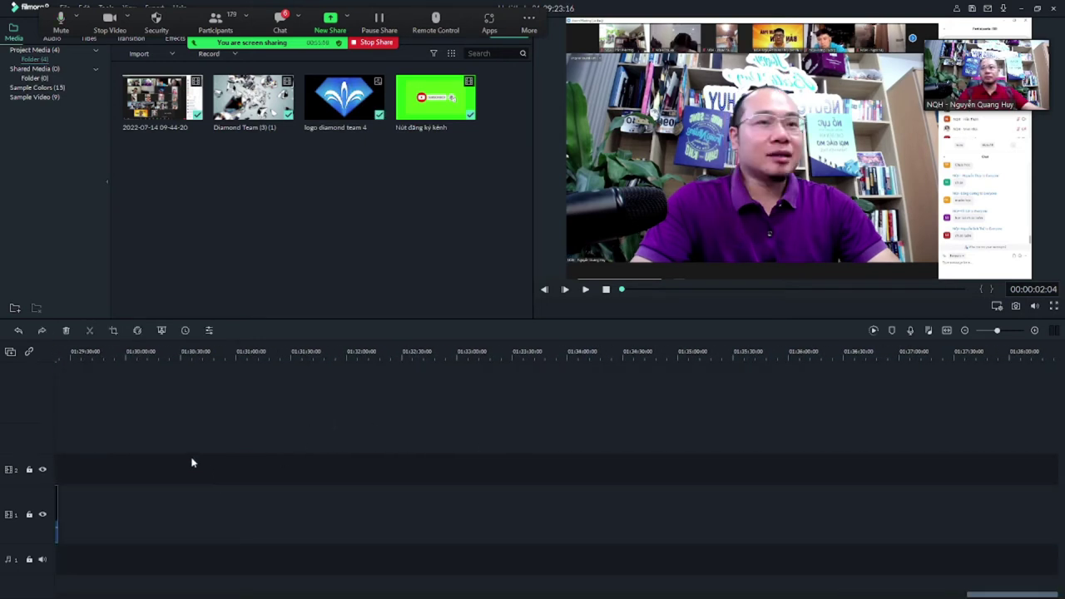
{"action": "left_click", "coordinate": [123, 353]}
{"action": "left_click", "coordinate": [348, 100]}
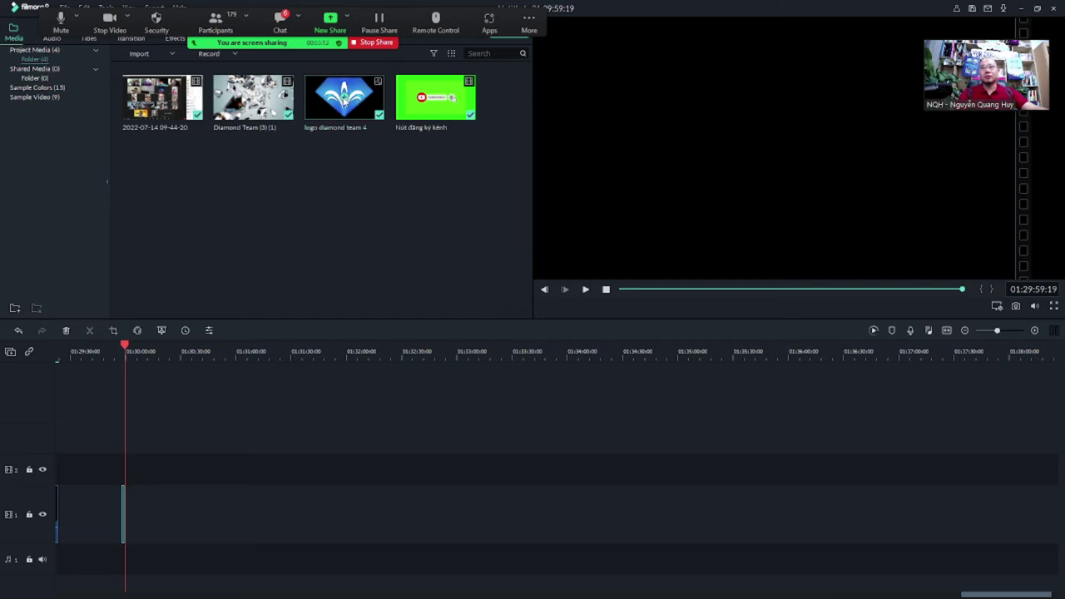
{"action": "left_click_drag", "start_coordinate": [978, 594], "coordinate": [911, 590]}
{"action": "left_click_drag", "start_coordinate": [846, 504], "coordinate": [614, 488]}
Shrink the logo into the frame's bottom-right corner in the preview.
{"action": "left_click", "coordinate": [667, 356]}
{"action": "left_click", "coordinate": [646, 39]}
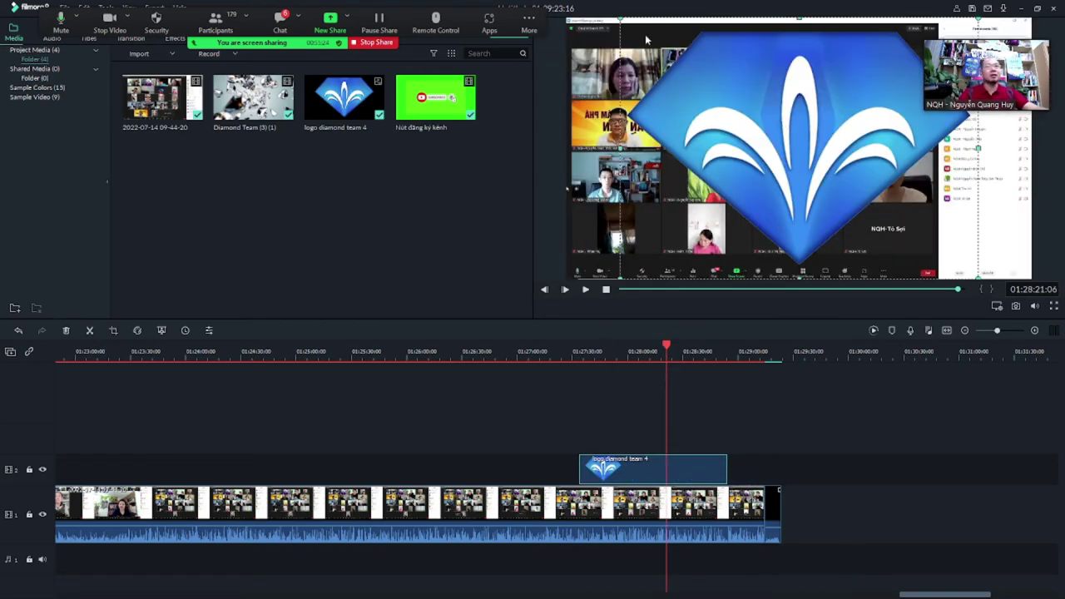
{"action": "left_click_drag", "start_coordinate": [620, 17], "coordinate": [1004, 250]}
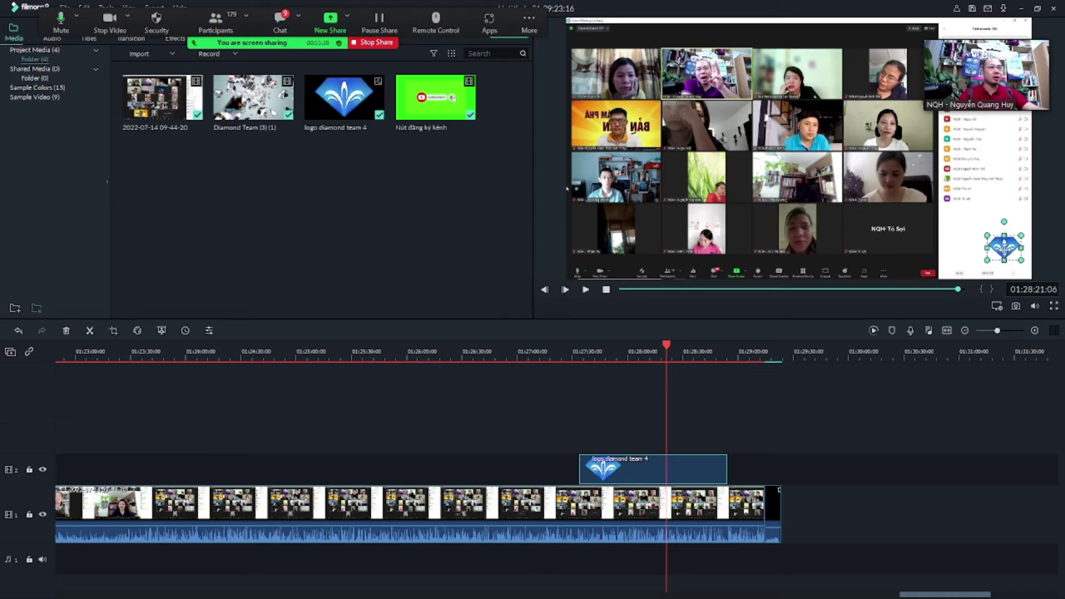
Play from 01:27:55 to check the logo overlay, then set the playhead to 00:00:35.
{"action": "left_click", "coordinate": [789, 395]}
{"action": "left_click", "coordinate": [620, 353]}
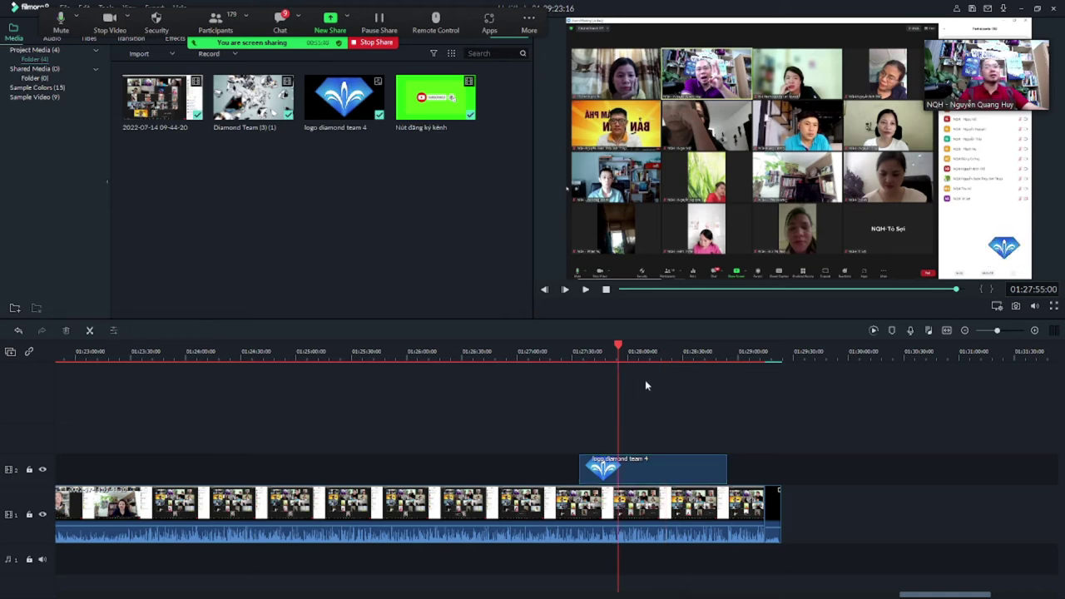
{"action": "key", "text": "space"}
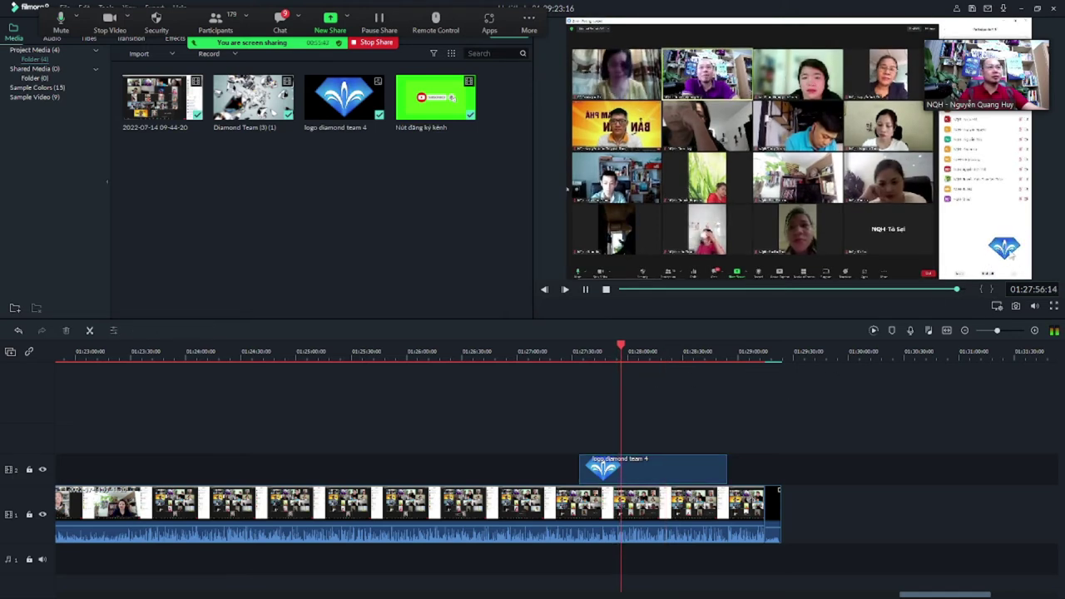
{"action": "key", "text": "space"}
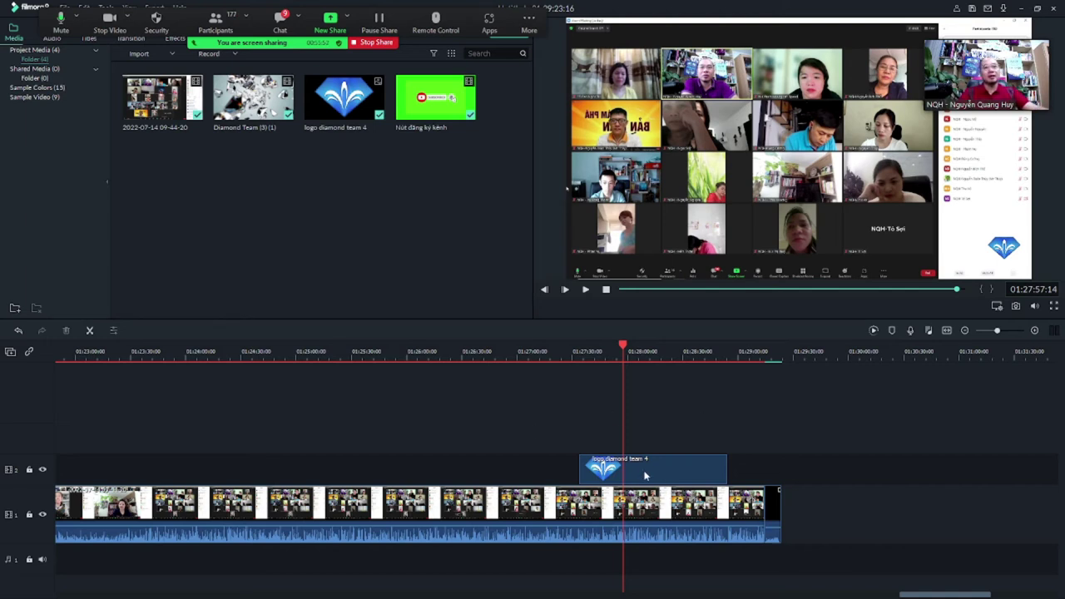
{"action": "left_click_drag", "start_coordinate": [922, 595], "coordinate": [76, 595]}
{"action": "left_click", "coordinate": [120, 354]}
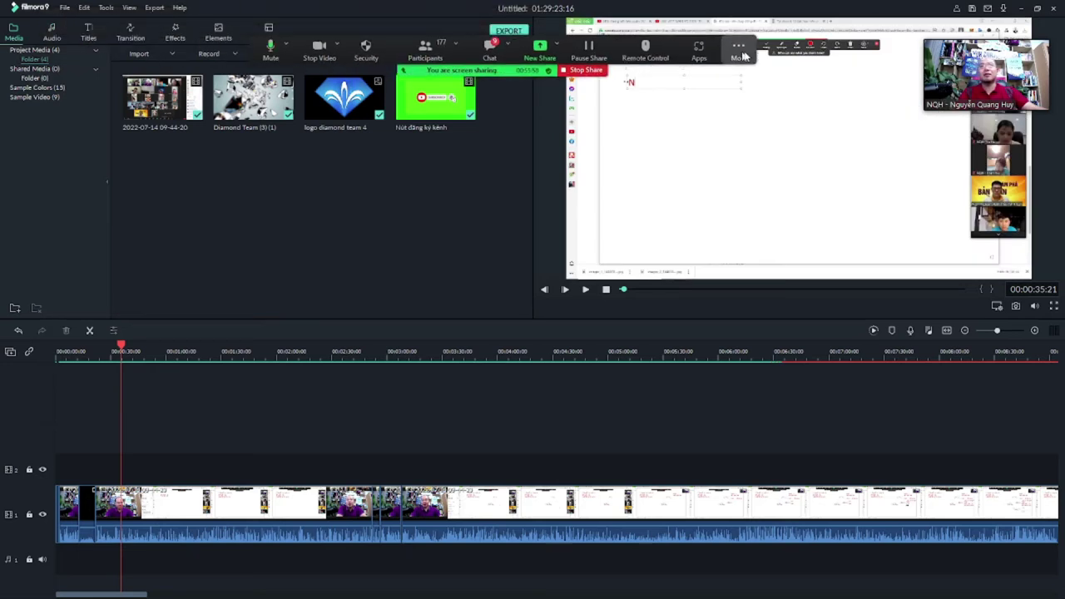
Open the Titles library and browse Lower 3rds and Subtitles, settling on Lower 3rds.
{"action": "left_click", "coordinate": [87, 38]}
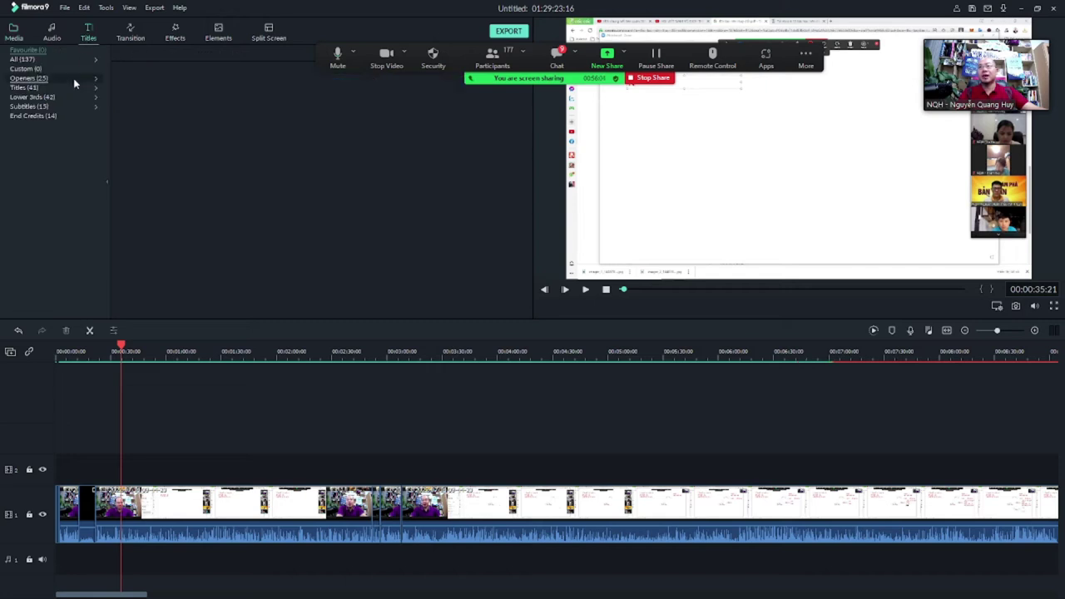
{"action": "left_click", "coordinate": [34, 88]}
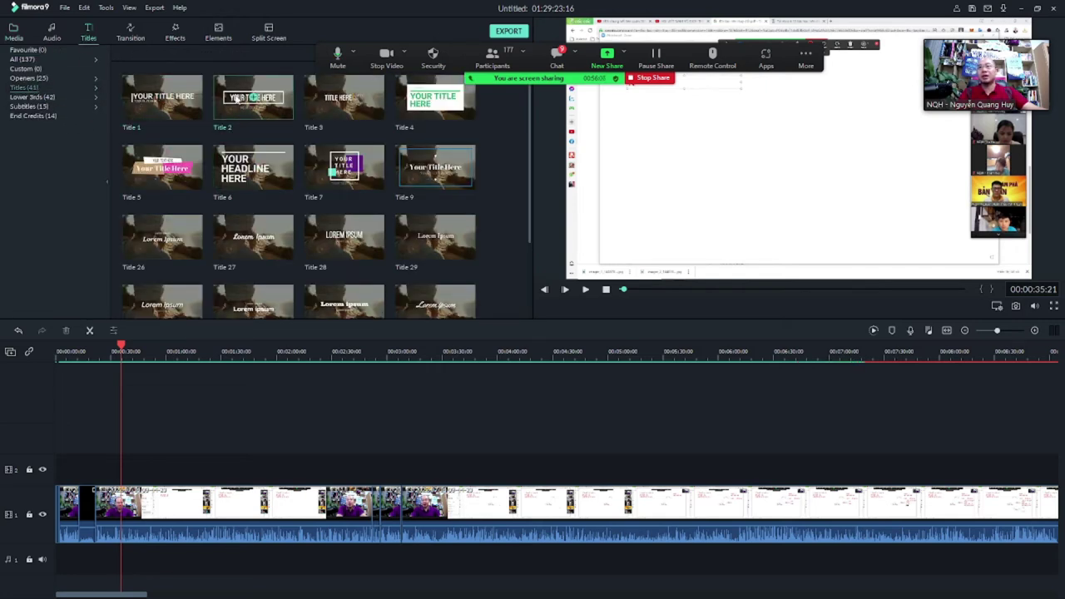
{"action": "left_click", "coordinate": [31, 97]}
{"action": "left_click", "coordinate": [33, 106]}
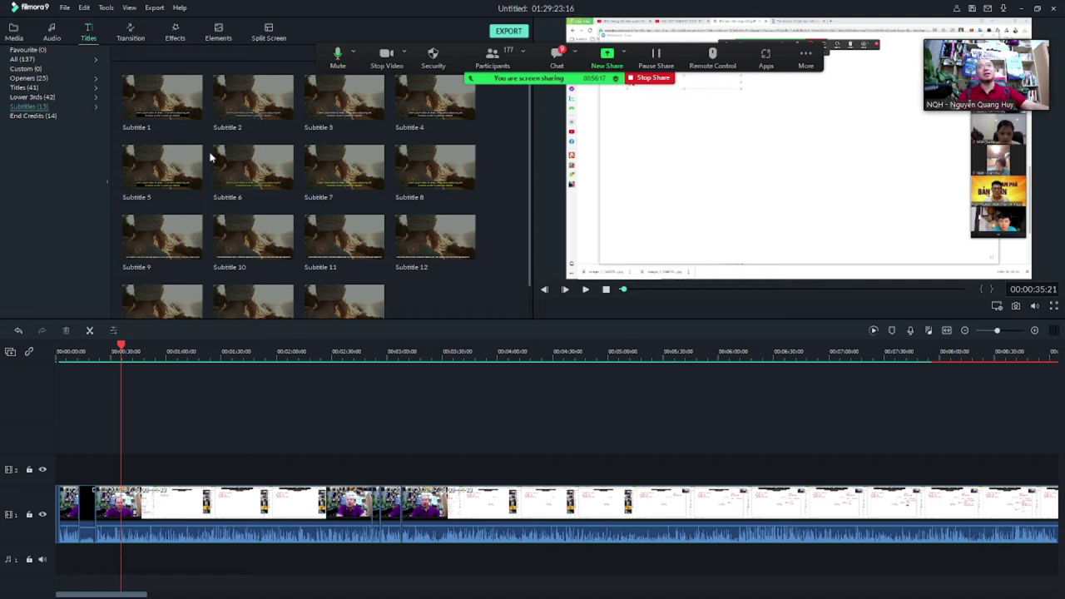
{"action": "left_click", "coordinate": [30, 97]}
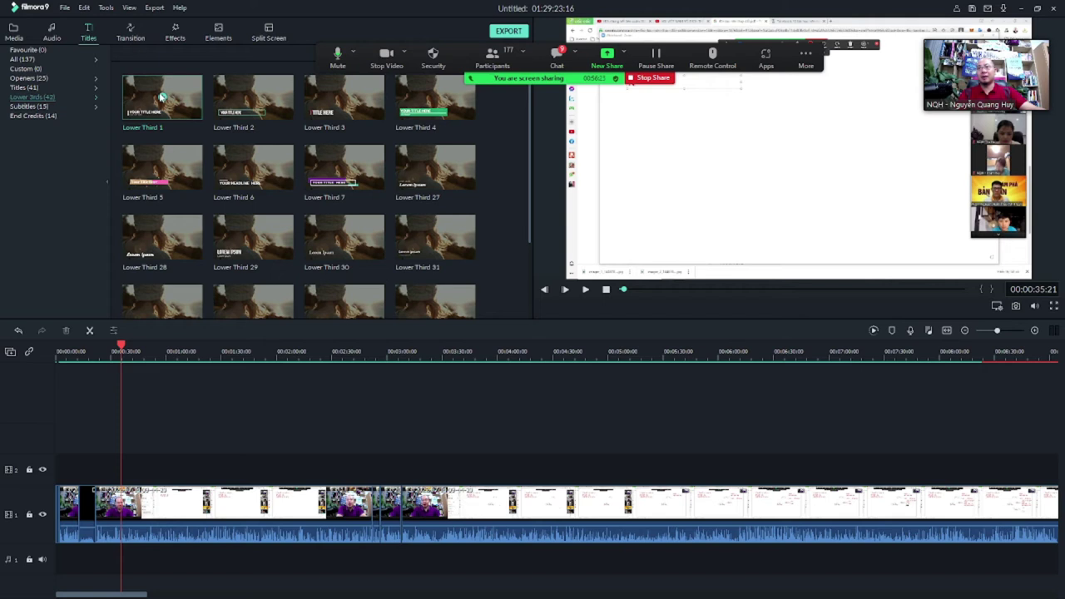
Place Lower Third 1 on track 2 near 00:00:30 and open it for editing.
{"action": "left_click_drag", "start_coordinate": [162, 98], "coordinate": [126, 470]}
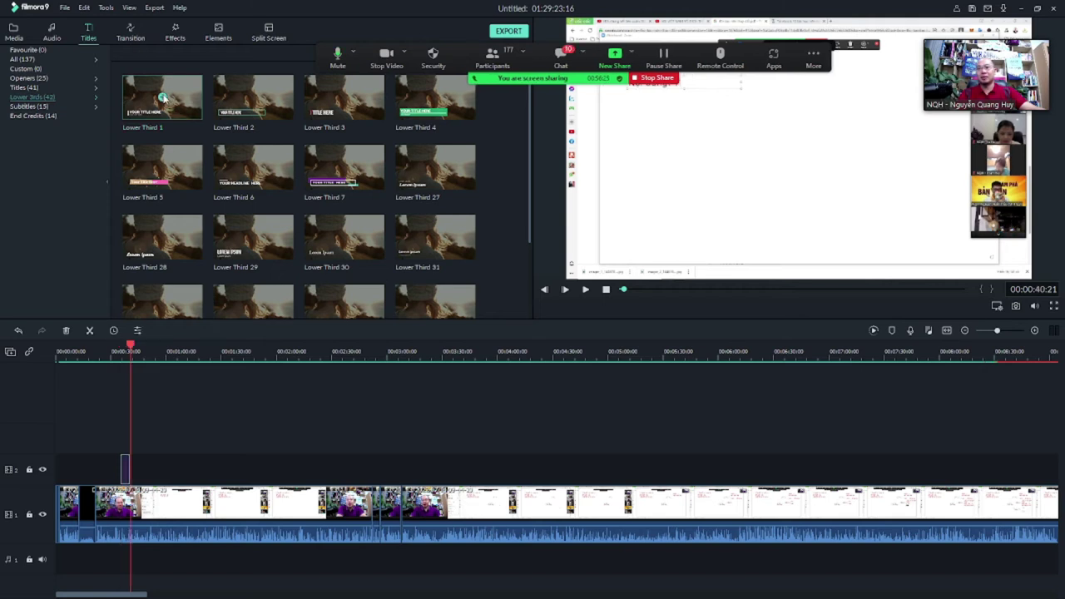
{"action": "left_click", "coordinate": [125, 354]}
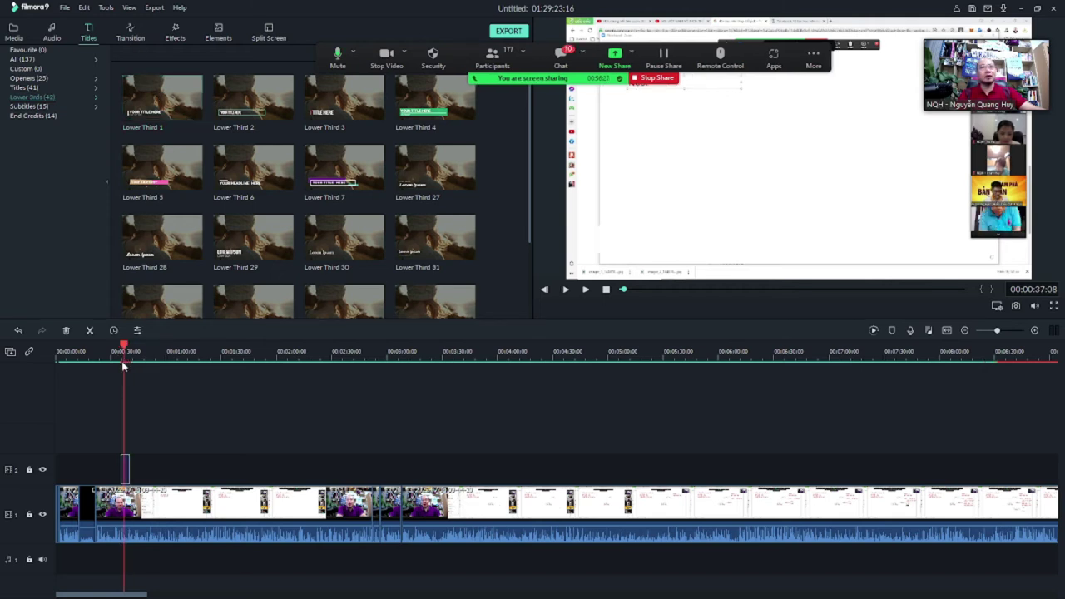
{"action": "double_click", "coordinate": [125, 468]}
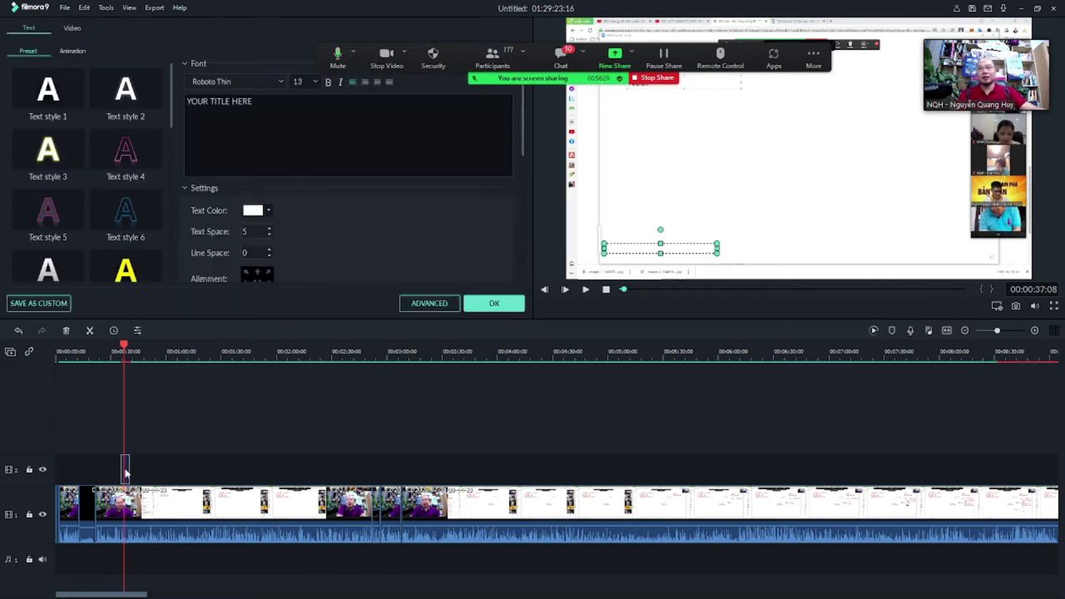
Replace the placeholder with the presenter's full name and apply the pink text style.
{"action": "left_click_drag", "start_coordinate": [253, 100], "coordinate": [187, 101]}
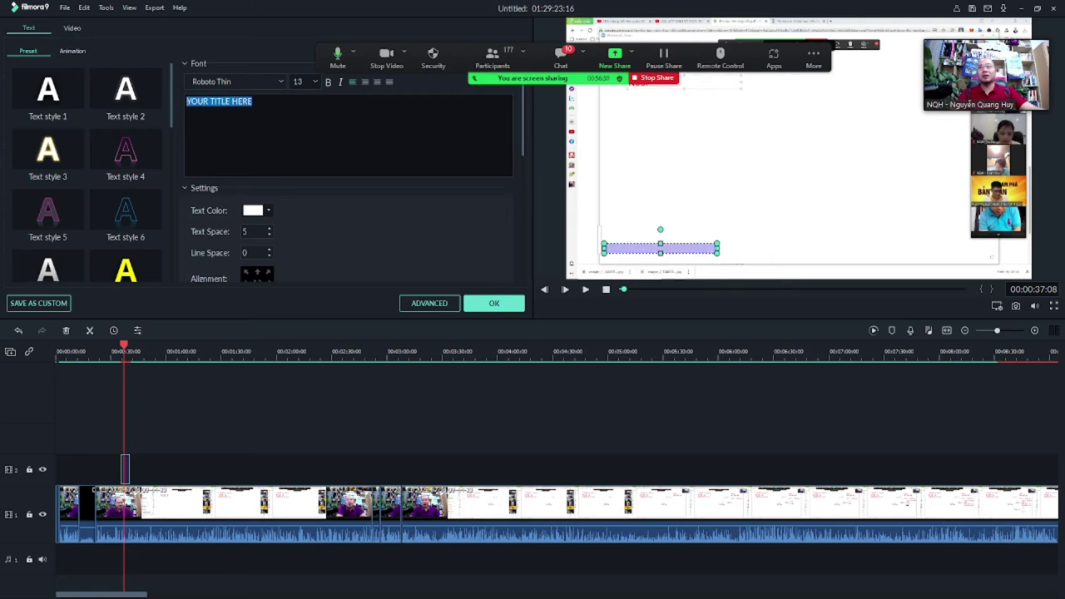
{"action": "type", "text": "NGUYÊN QUANG HUY"}
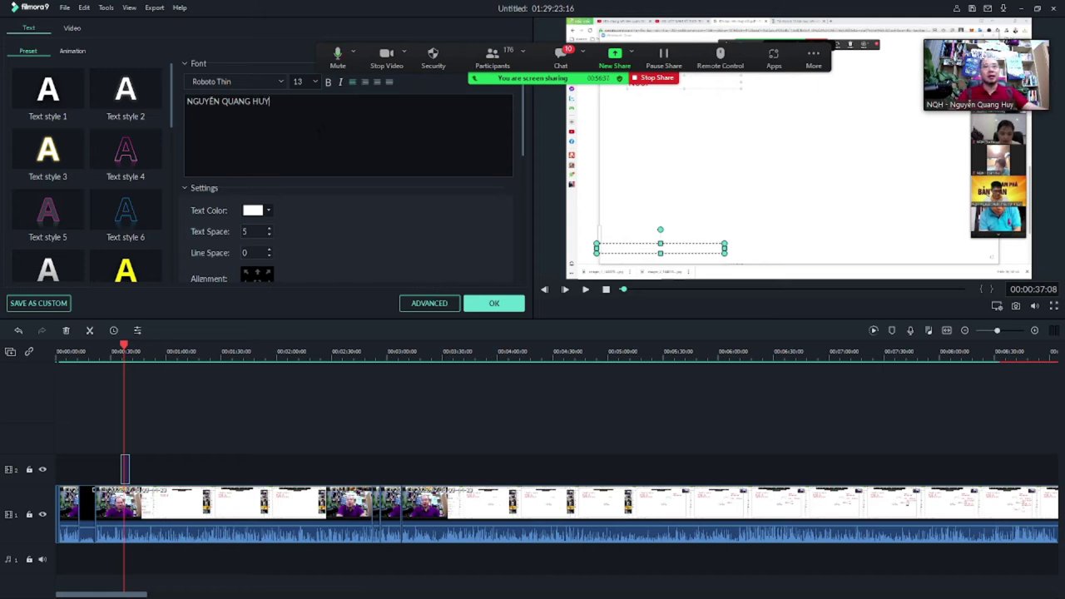
{"action": "key", "text": "ctrl+a"}
{"action": "left_click", "coordinate": [129, 268]}
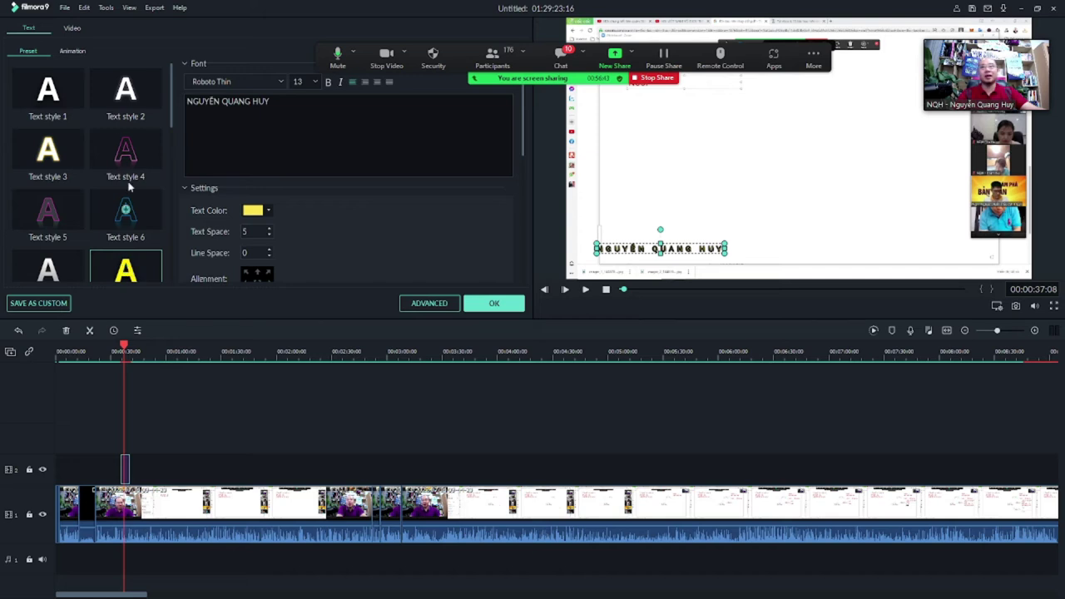
{"action": "left_click", "coordinate": [49, 150]}
{"action": "left_click", "coordinate": [125, 151]}
{"action": "left_click", "coordinate": [469, 302]}
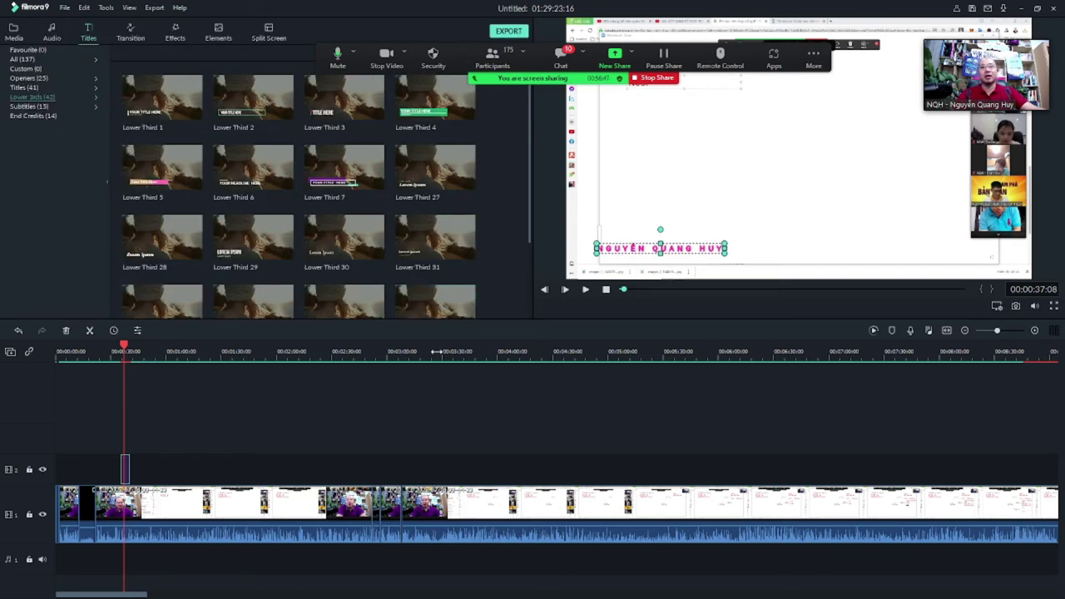
Extend the Lower Third 1 name title to about 00:02:10 and replay it from 00:00:32.
{"action": "key", "text": "space"}
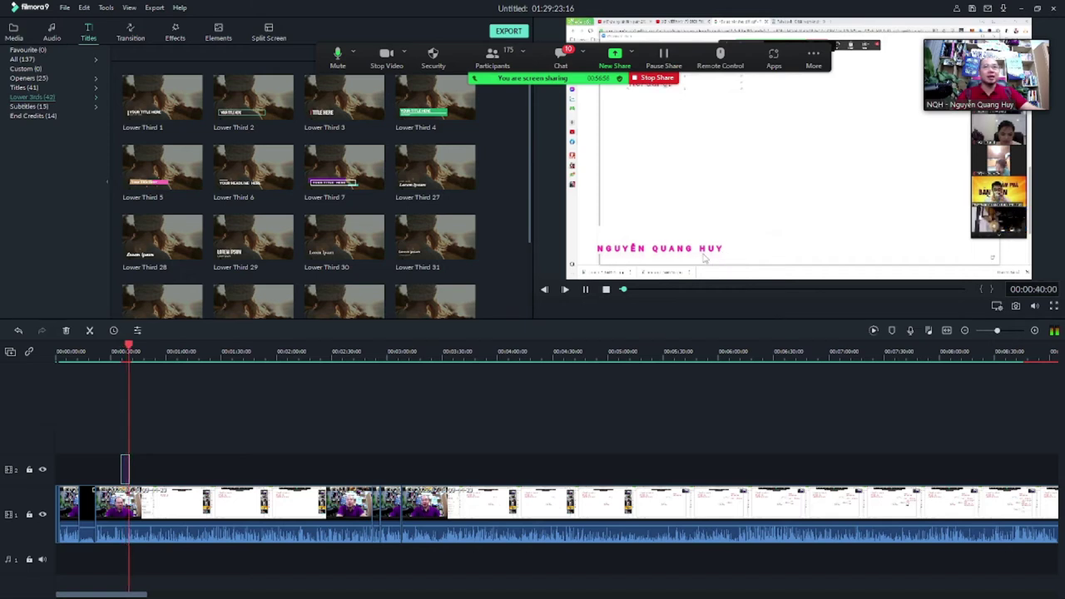
{"action": "key", "text": "space"}
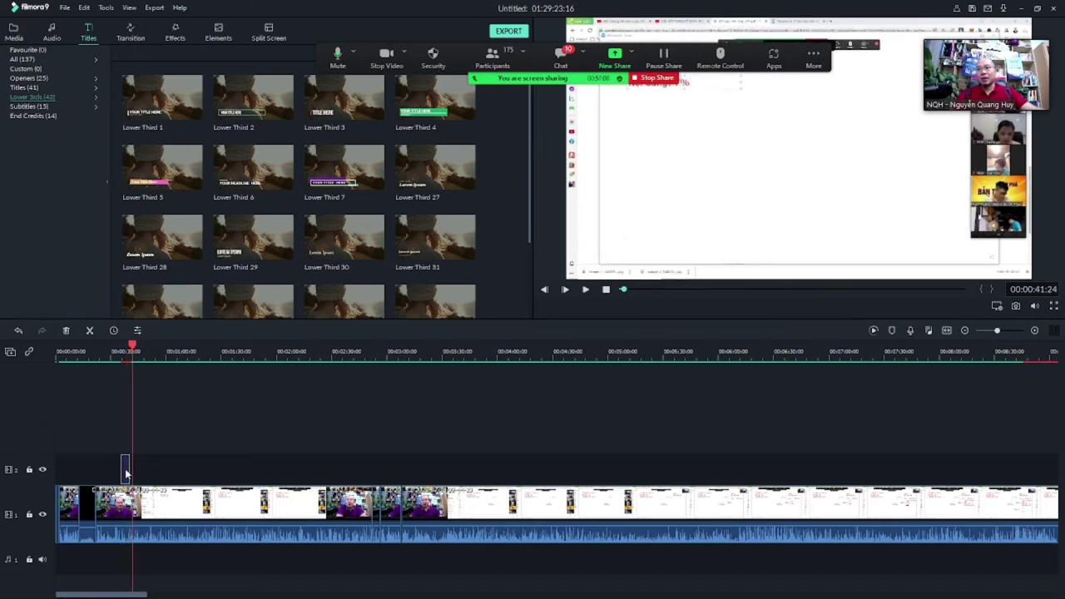
{"action": "left_click_drag", "start_coordinate": [130, 465], "coordinate": [311, 466]}
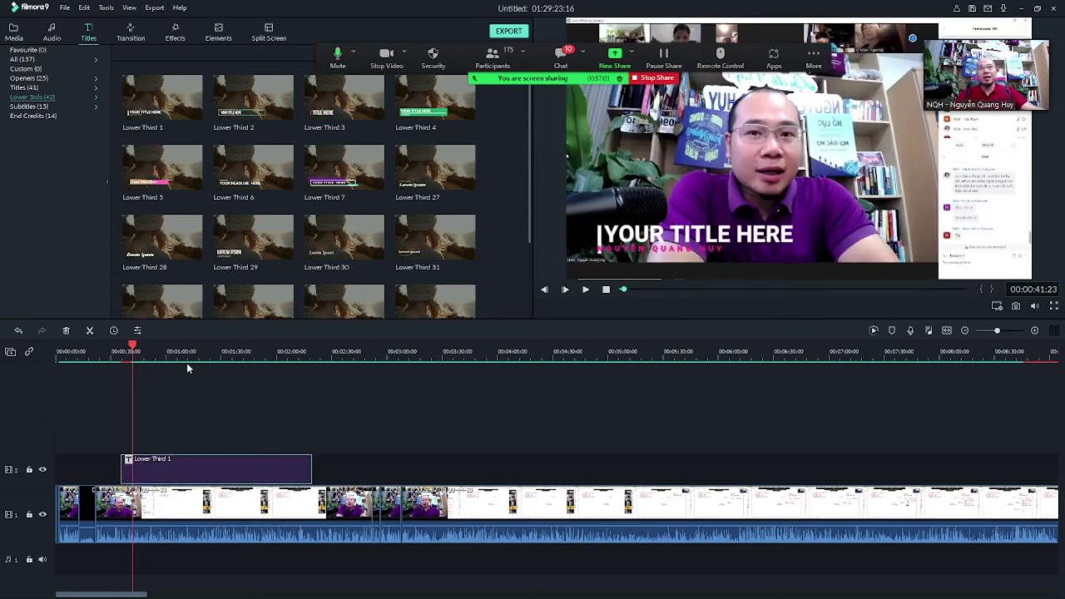
{"action": "left_click", "coordinate": [117, 354]}
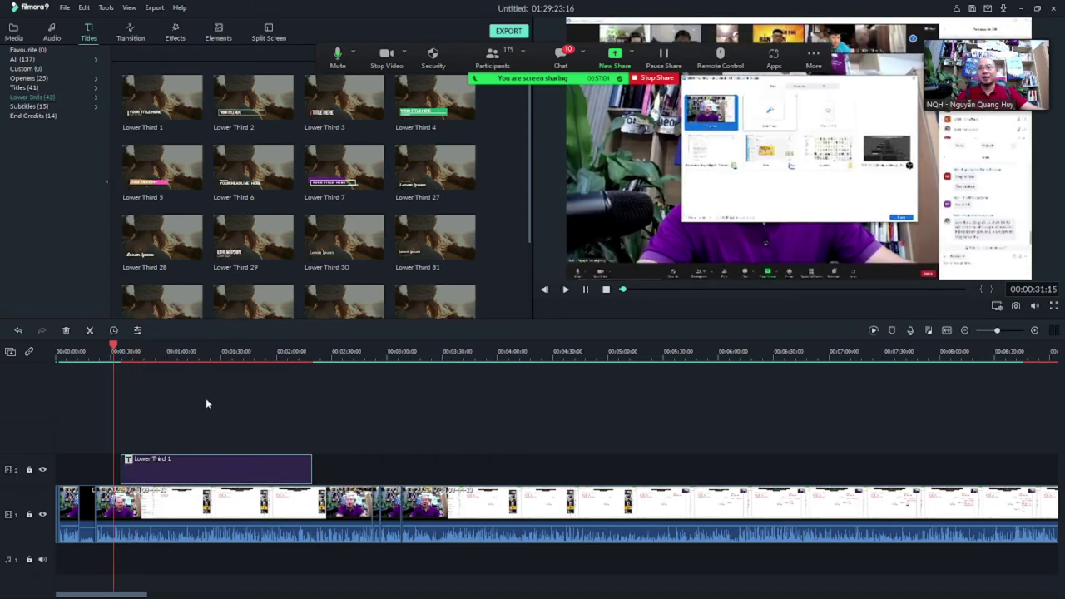
{"action": "key", "text": "space"}
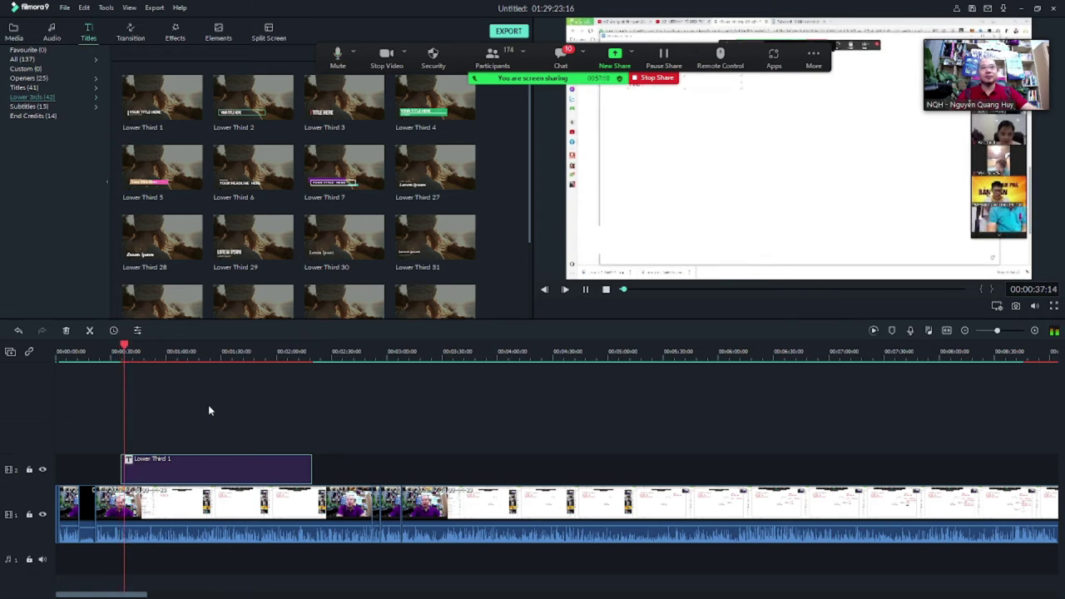
{"action": "left_click", "coordinate": [181, 355]}
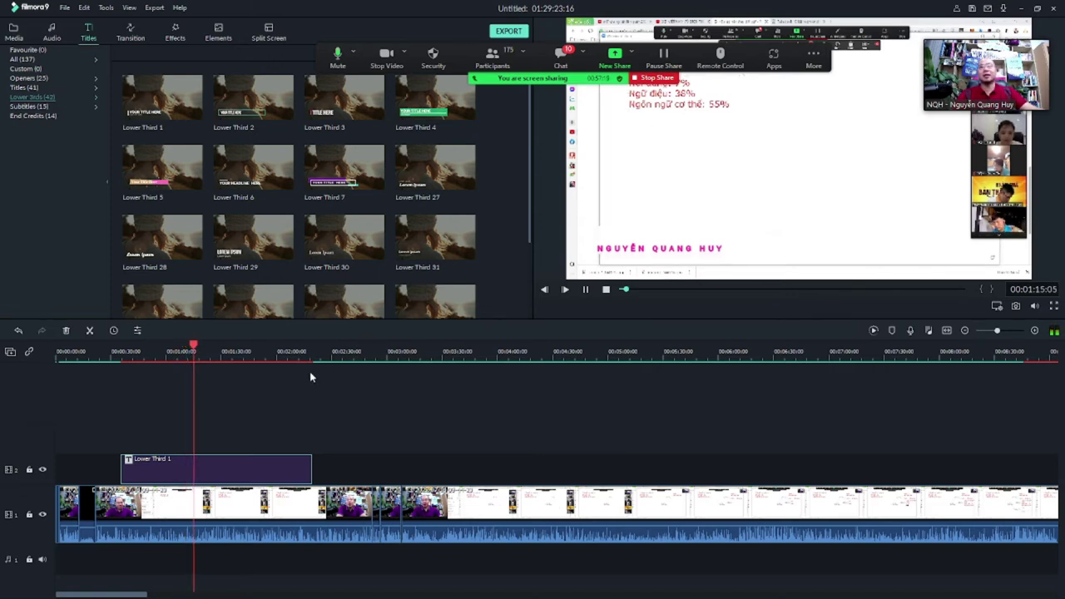
{"action": "key", "text": "space"}
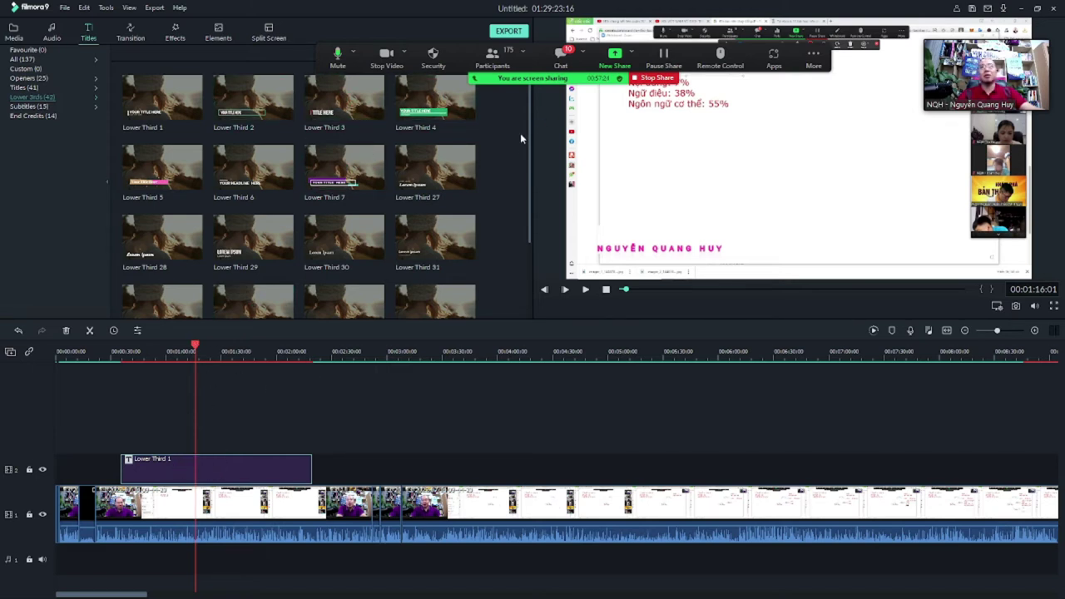
{"action": "left_click_drag", "start_coordinate": [530, 118], "coordinate": [528, 96]}
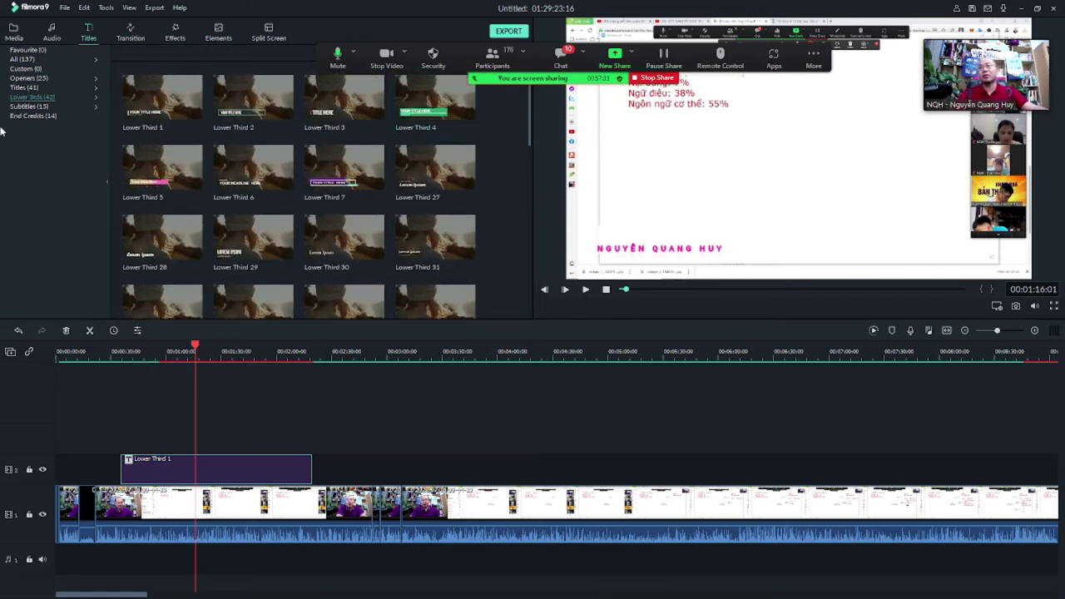
Import the nine tracks from Vui tuoi > Em diu, Cumbia City through Focus Object, into the media library.
{"action": "left_click", "coordinate": [25, 79]}
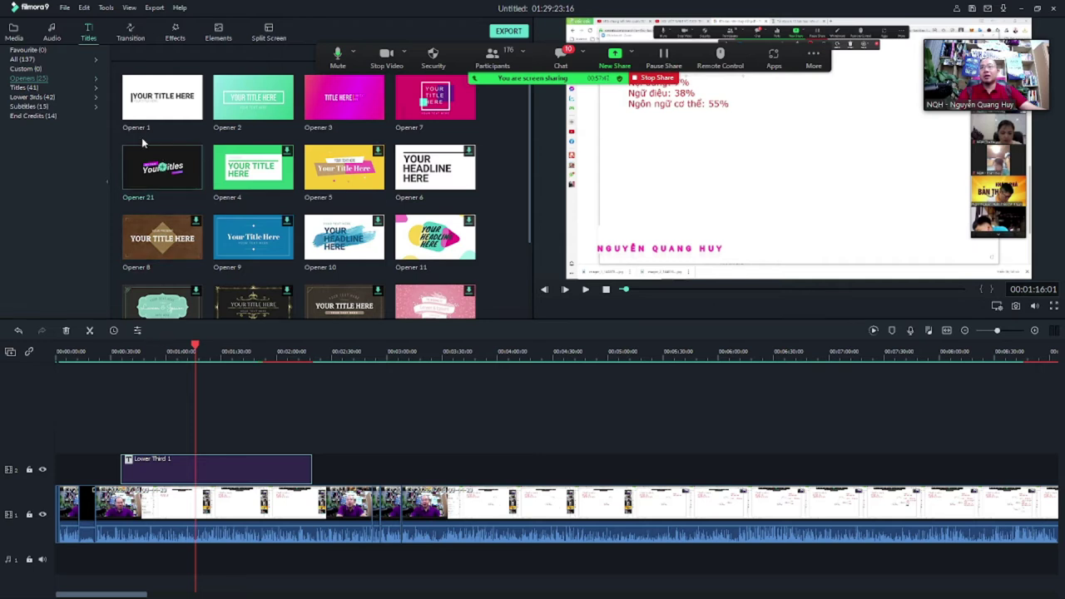
{"action": "left_click", "coordinate": [12, 38]}
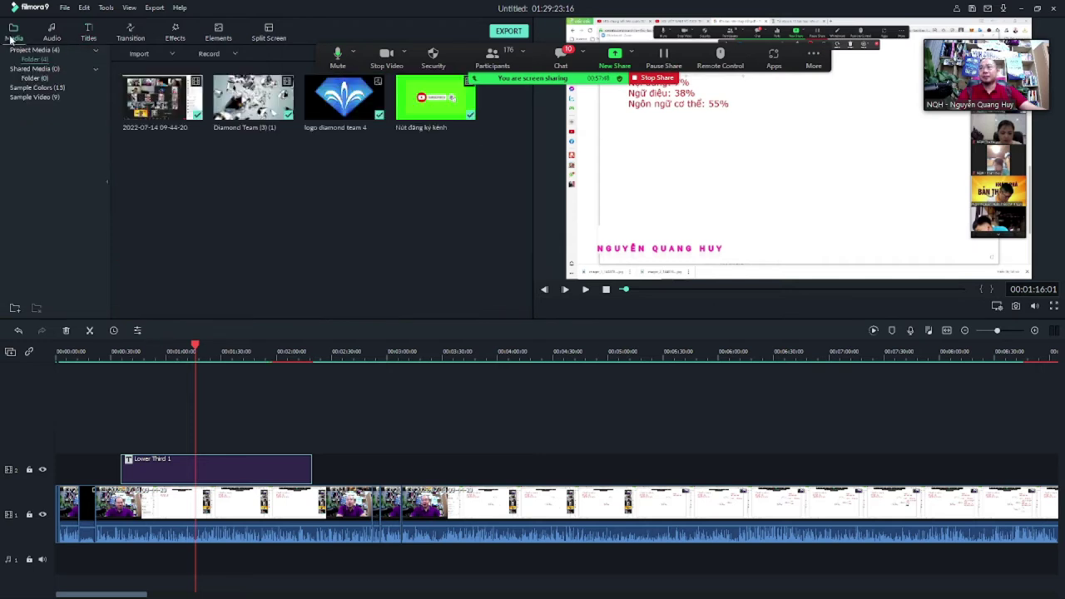
{"action": "left_click", "coordinate": [137, 56]}
{"action": "left_click", "coordinate": [156, 73]}
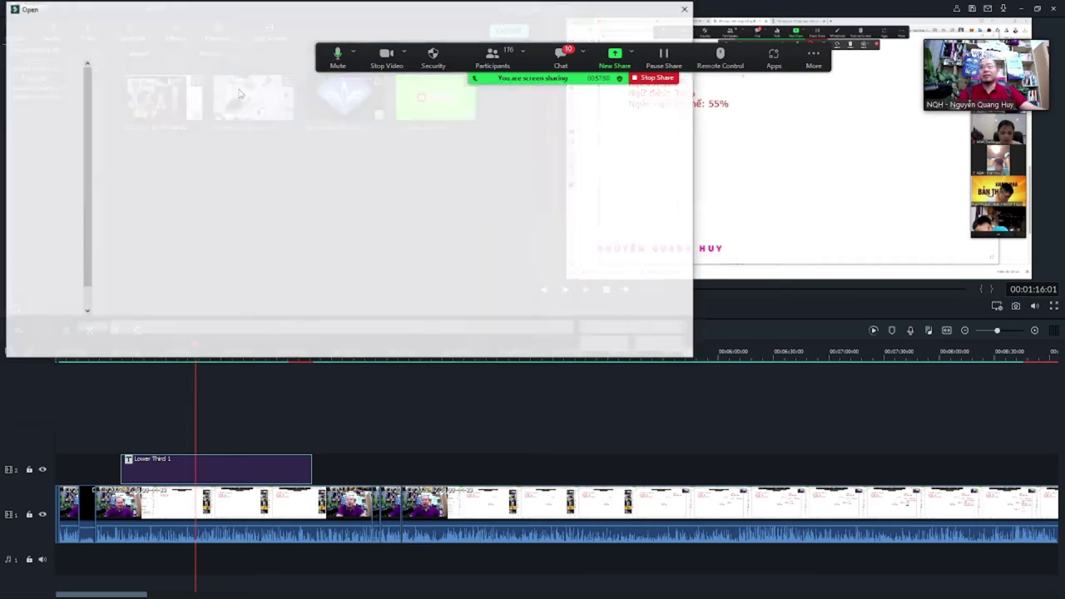
{"action": "double_click", "coordinate": [190, 93]}
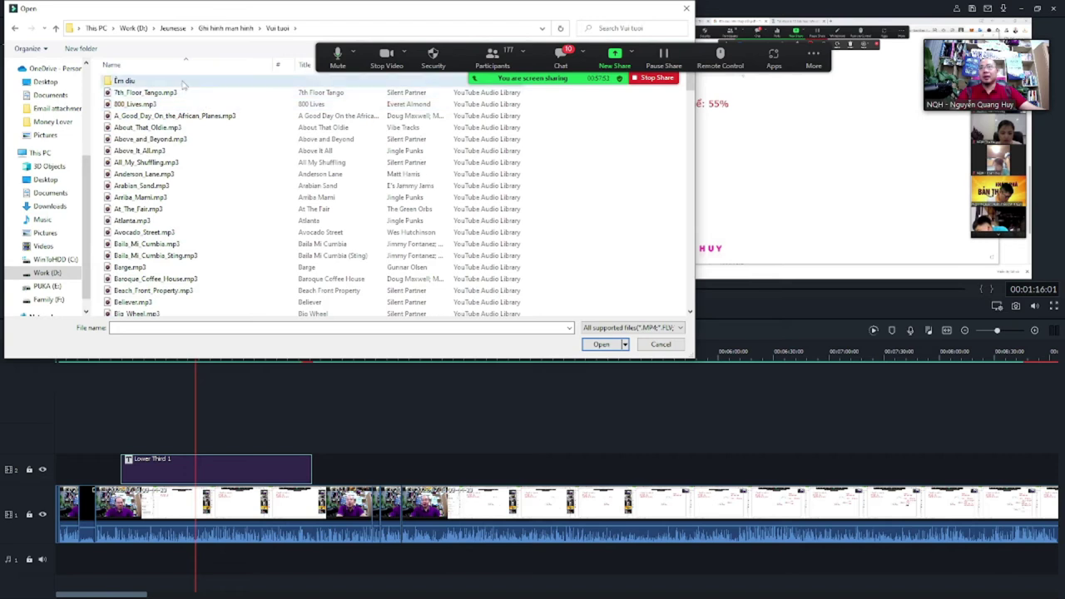
{"action": "double_click", "coordinate": [183, 82]}
{"action": "left_click", "coordinate": [185, 139]}
{"action": "left_click", "coordinate": [154, 233], "text": "shift"}
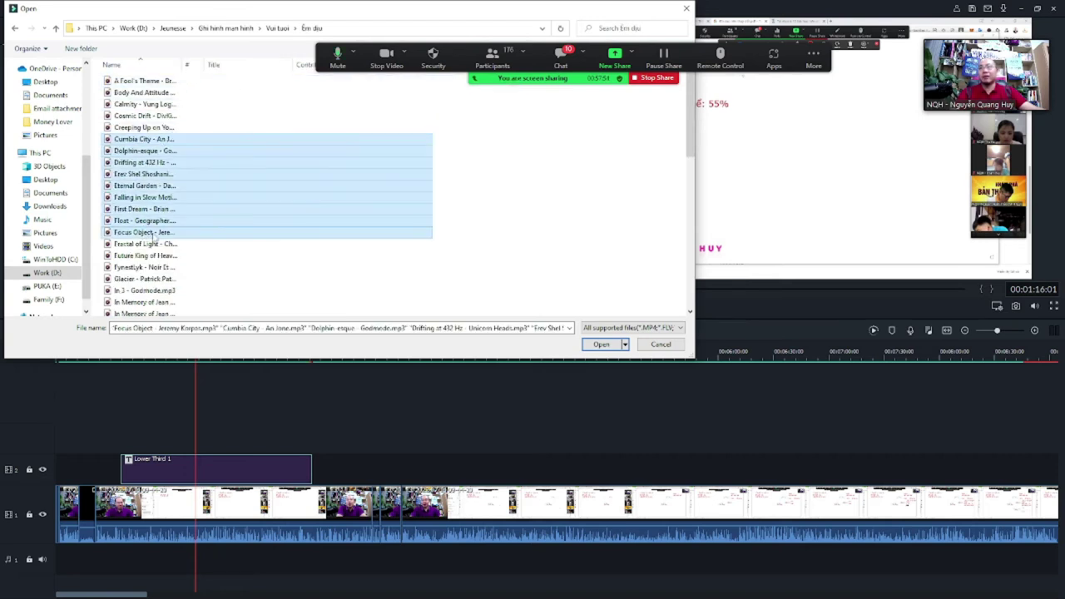
{"action": "left_click", "coordinate": [616, 345]}
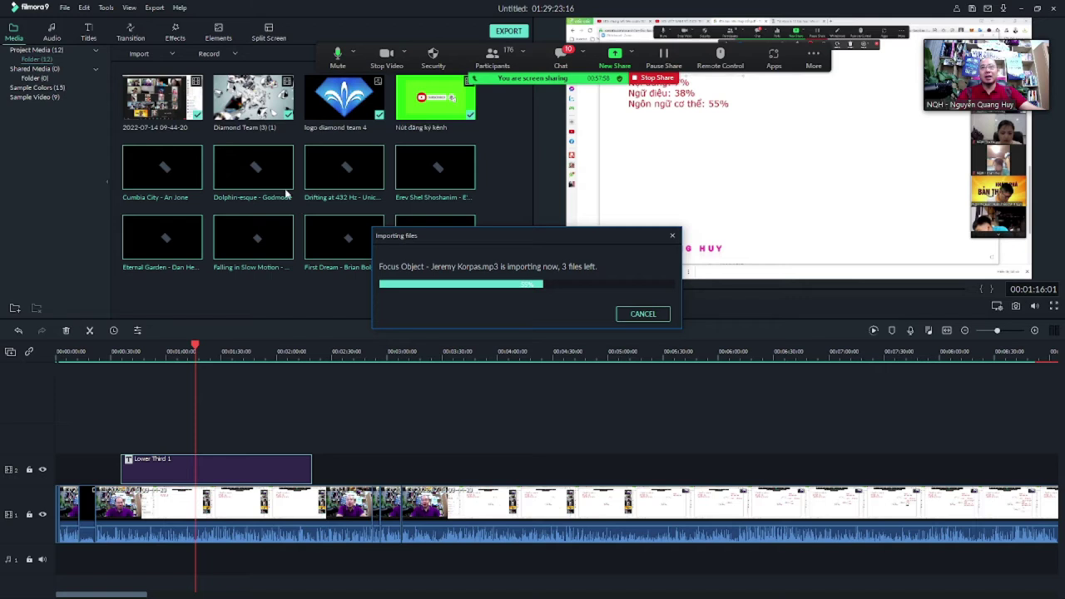
Preview Dolphin-esque - Godmode and place it on audio track 1 near the timeline start.
{"action": "double_click", "coordinate": [277, 179]}
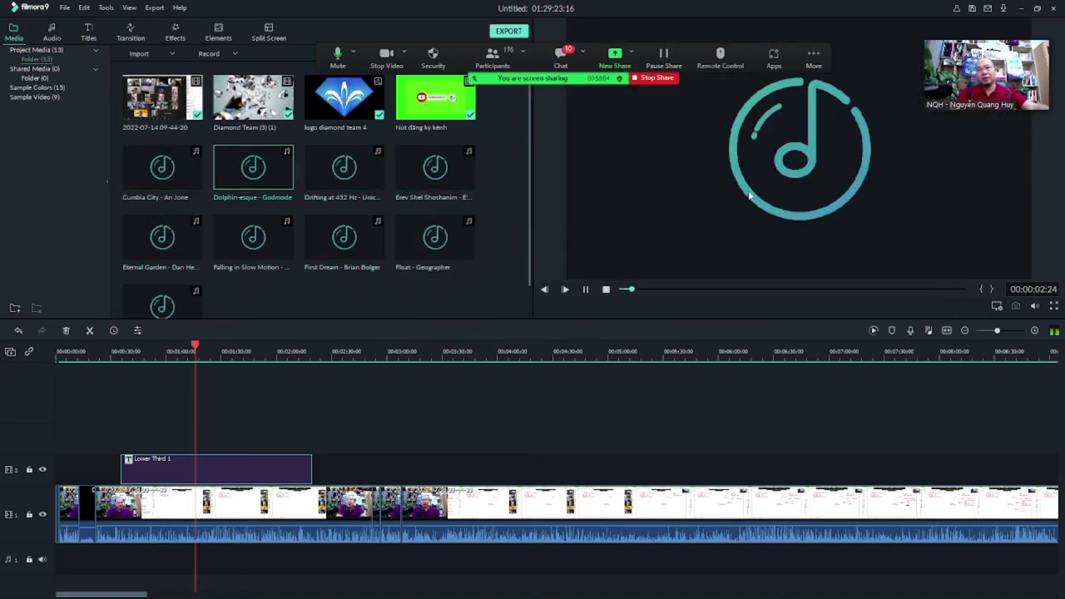
{"action": "left_click", "coordinate": [23, 575]}
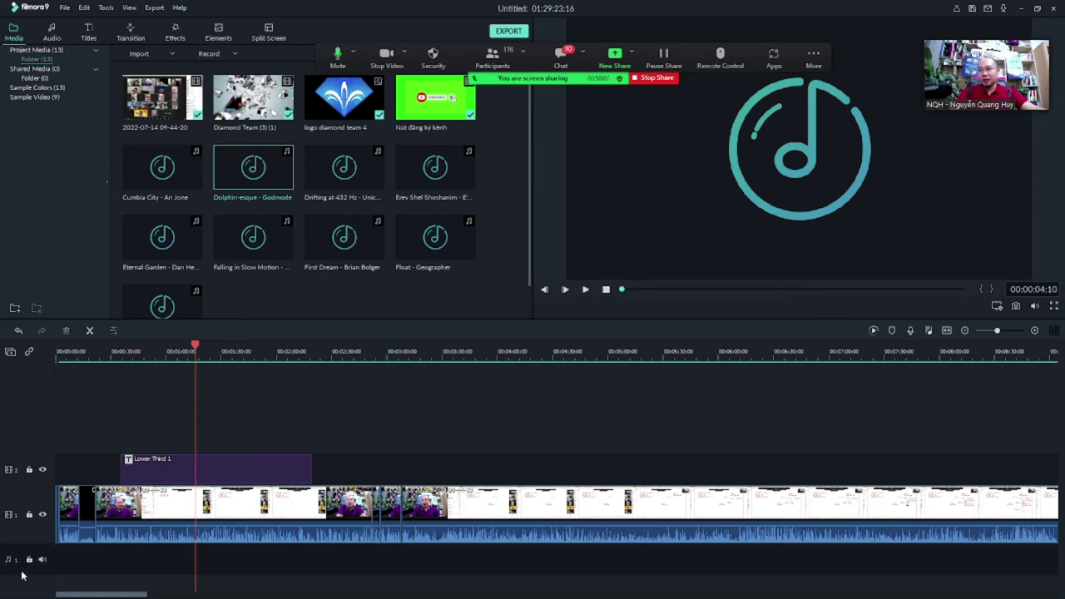
{"action": "left_click_drag", "start_coordinate": [254, 167], "coordinate": [177, 562]}
{"action": "left_click", "coordinate": [174, 352]}
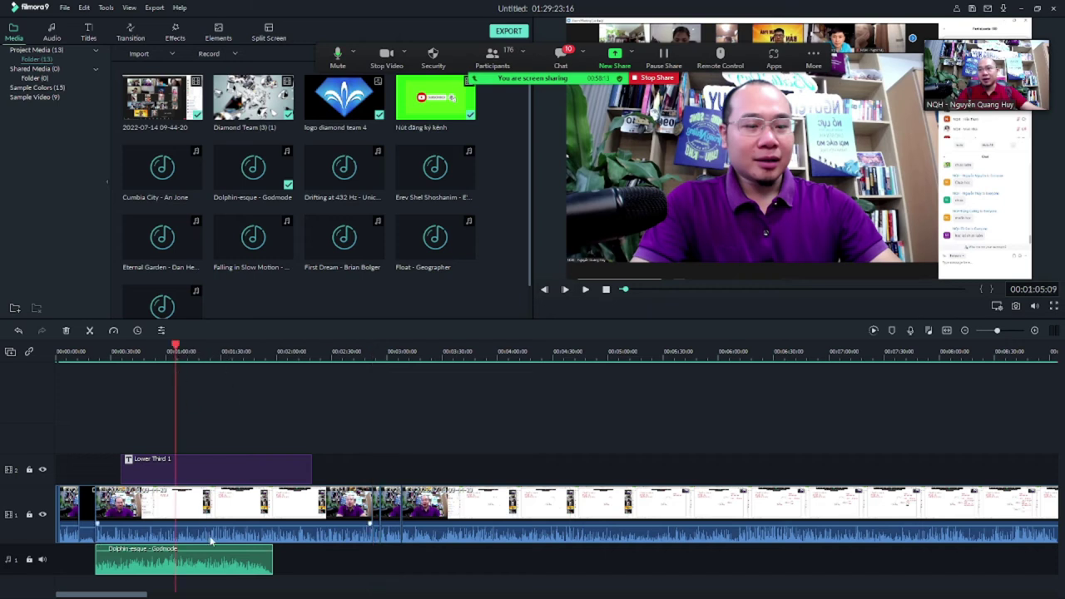
Check the Zoom meeting's sound options, leaving them unchanged.
{"action": "mouse_move", "coordinate": [184, 553]}
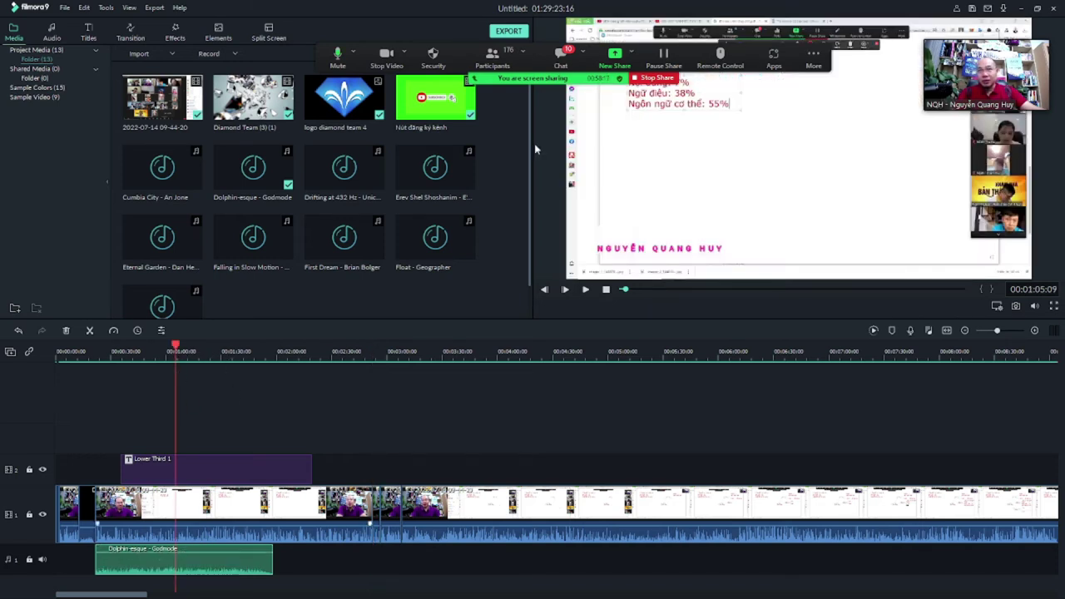
{"action": "left_click", "coordinate": [819, 55]}
{"action": "left_click", "coordinate": [834, 61]}
{"action": "left_click", "coordinate": [833, 60]}
{"action": "left_click", "coordinate": [866, 218]}
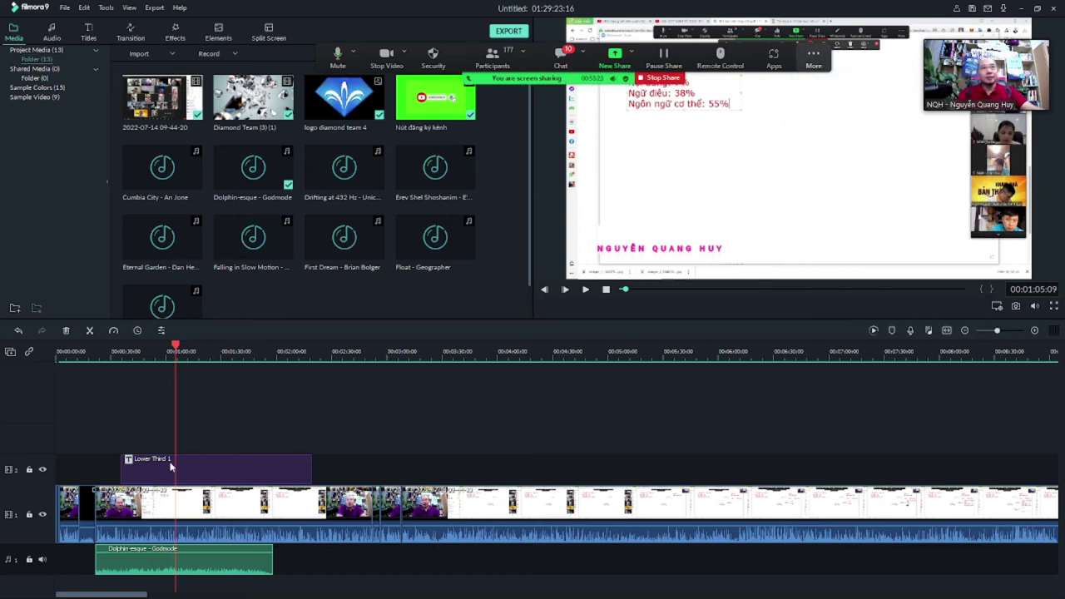
Play the mix from about 01:16, checking the music around 01:39 to 01:53.
{"action": "left_click", "coordinate": [193, 356]}
{"action": "key", "text": "space"}
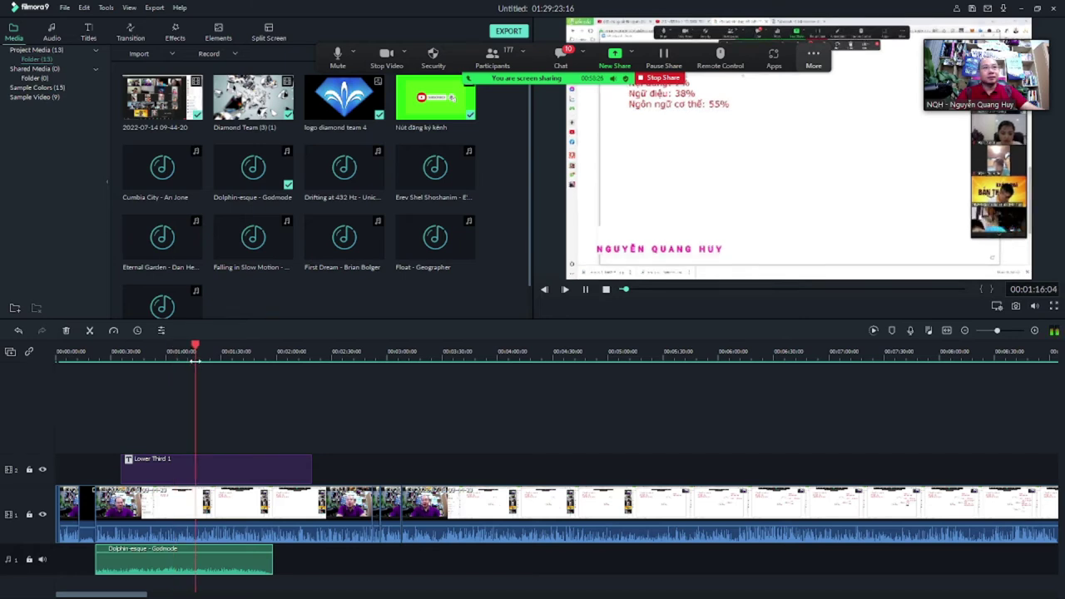
{"action": "left_click", "coordinate": [260, 356]}
{"action": "left_click", "coordinate": [237, 356]}
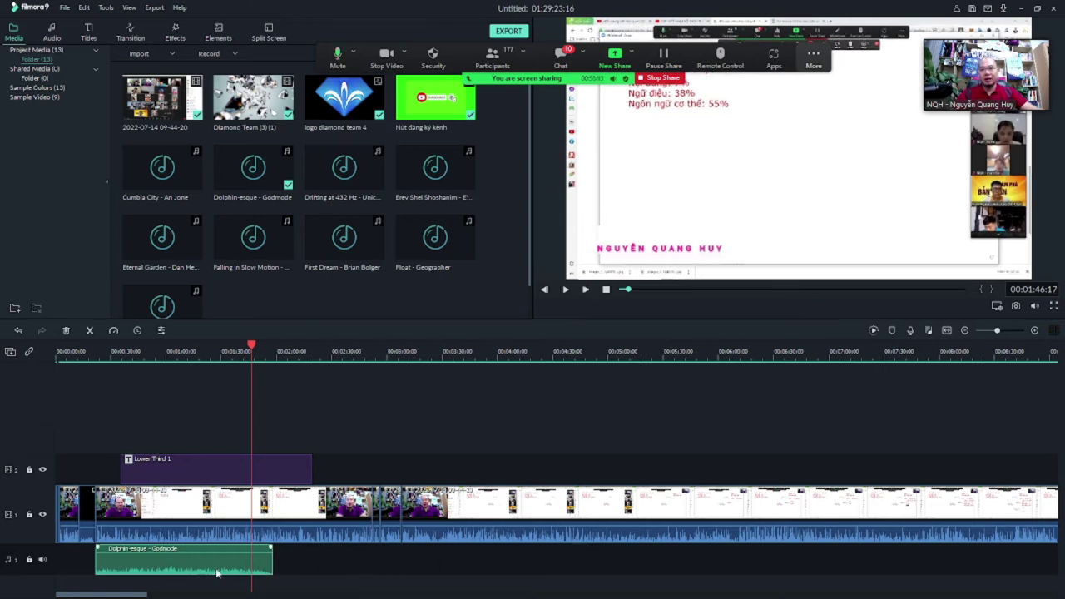
From the first clip's end, paste seven Dolphin-esque - Godmode copies end to end along the audio track.
{"action": "left_click_drag", "start_coordinate": [251, 345], "coordinate": [276, 354]}
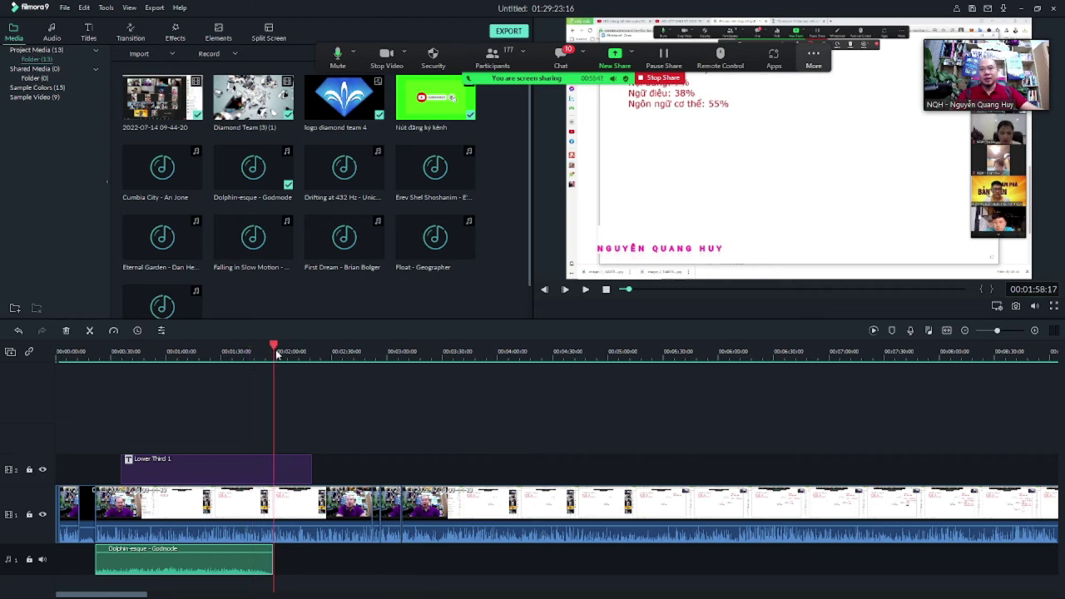
{"action": "key", "text": "ctrl+v"}
{"action": "key", "text": "ctrl+v"}
{"action": "key", "text": "ctrl+v"}
{"action": "key", "text": "ctrl+v"}
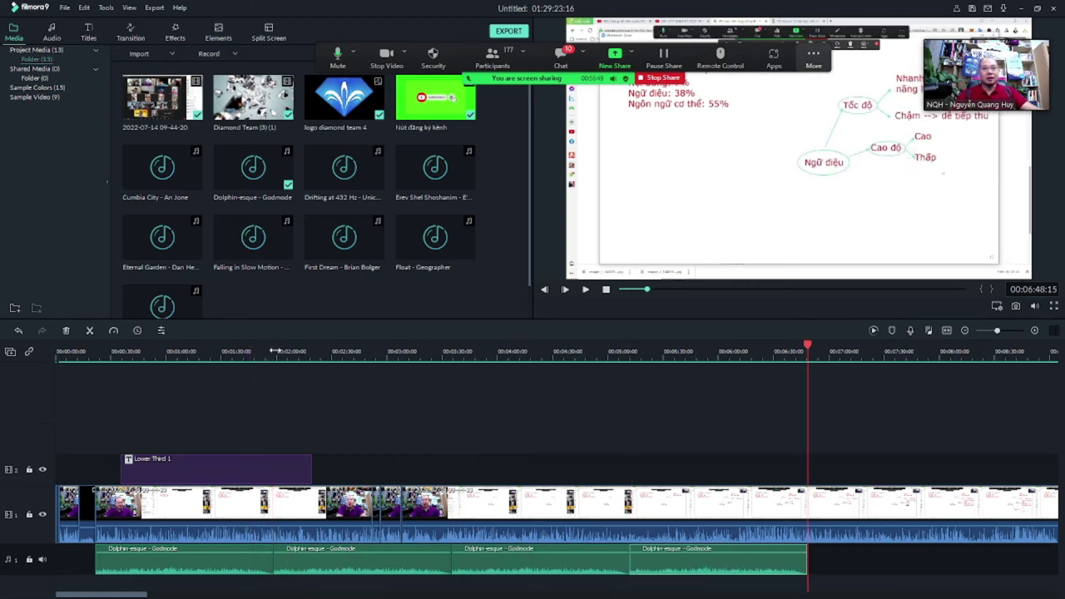
{"action": "key", "text": "ctrl+v"}
{"action": "key", "text": "ctrl+v"}
{"action": "key", "text": "ctrl+v"}
{"action": "key", "text": "ctrl+v"}
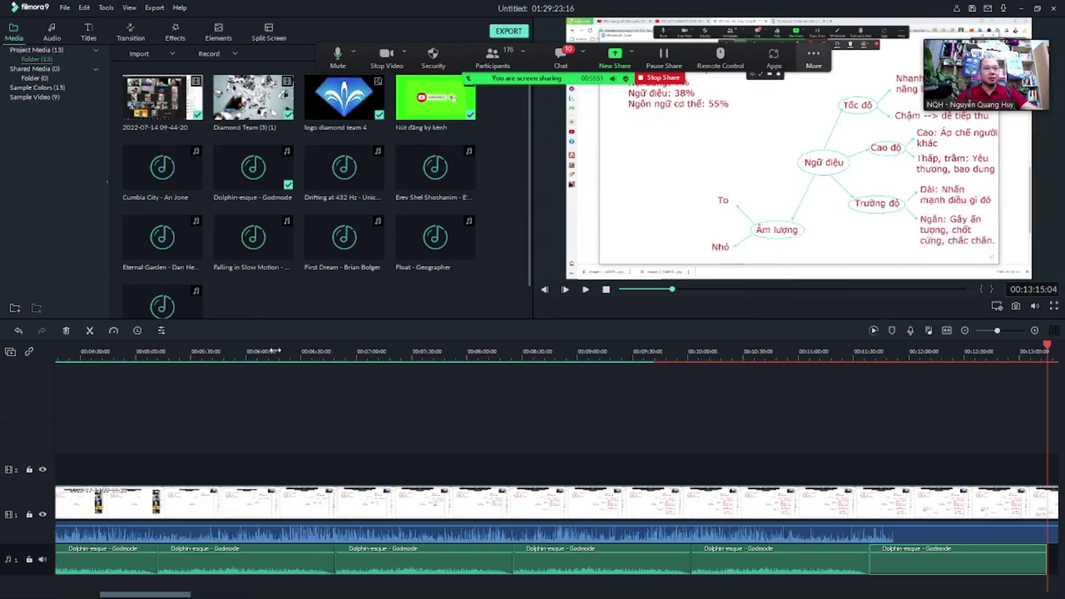
{"action": "key", "text": "ctrl+v"}
{"action": "key", "text": "ctrl+v"}
{"action": "key", "text": "ctrl+v"}
{"action": "key", "text": "ctrl+v"}
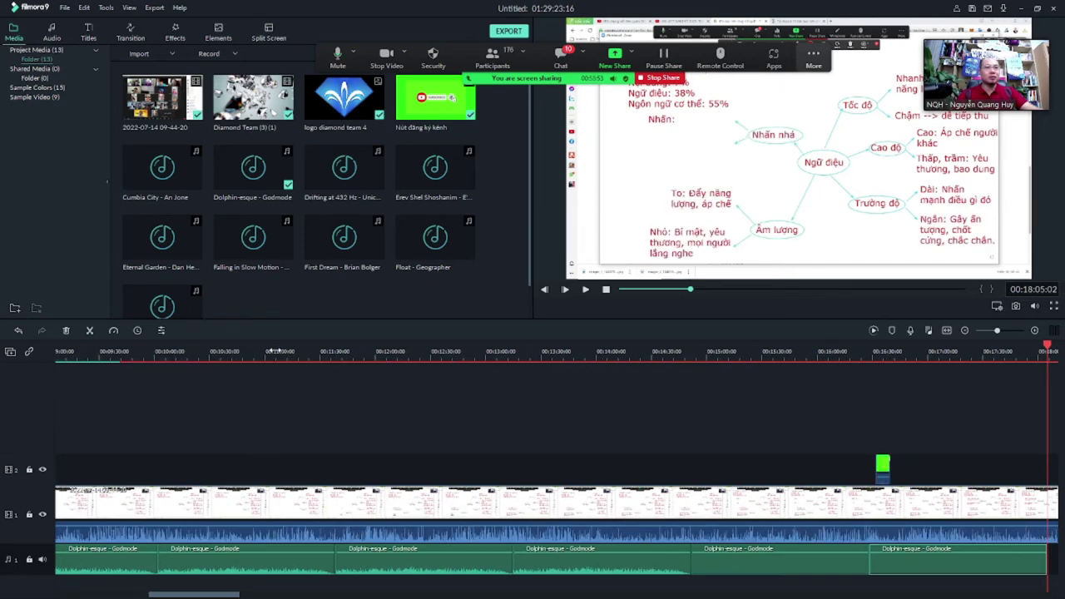
{"action": "key", "text": "ctrl+v"}
{"action": "key", "text": "ctrl+v"}
{"action": "key", "text": "ctrl+v"}
{"action": "key", "text": "ctrl+v"}
{"action": "key", "text": "ctrl+v"}
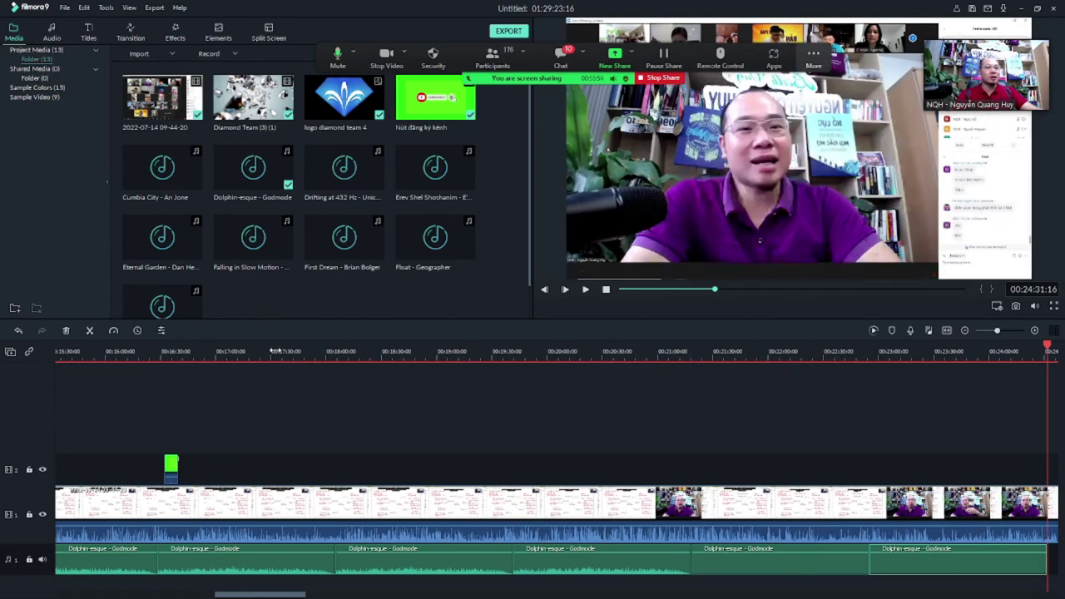
{"action": "key", "text": "ctrl+v"}
{"action": "key", "text": "ctrl+v"}
{"action": "key", "text": "ctrl+v"}
{"action": "key", "text": "ctrl+v"}
{"action": "key", "text": "ctrl+v"}
{"action": "key", "text": "ctrl+v"}
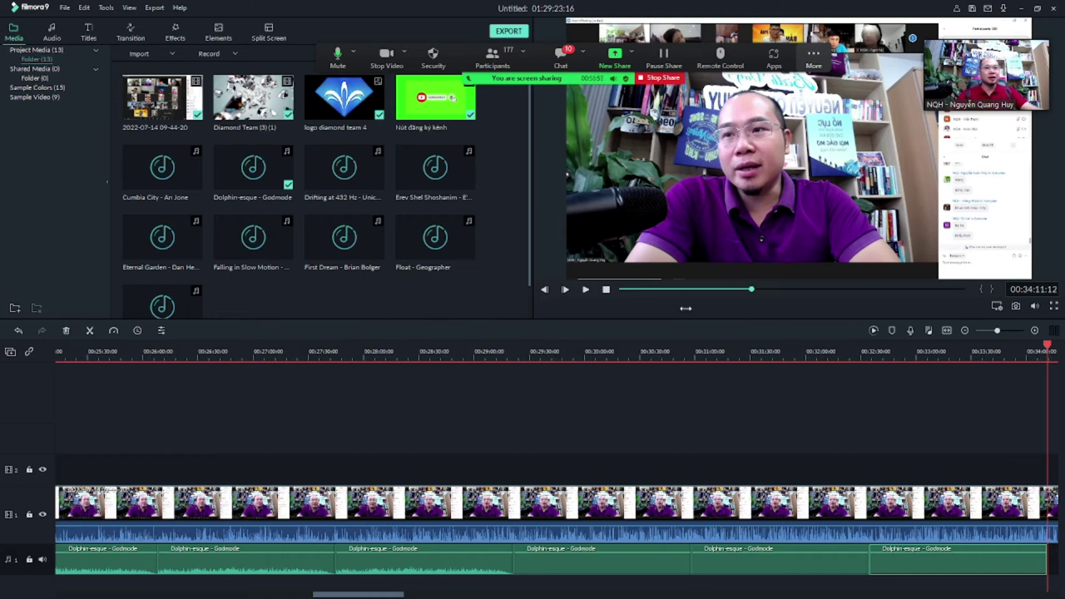
{"action": "key", "text": "ctrl+v"}
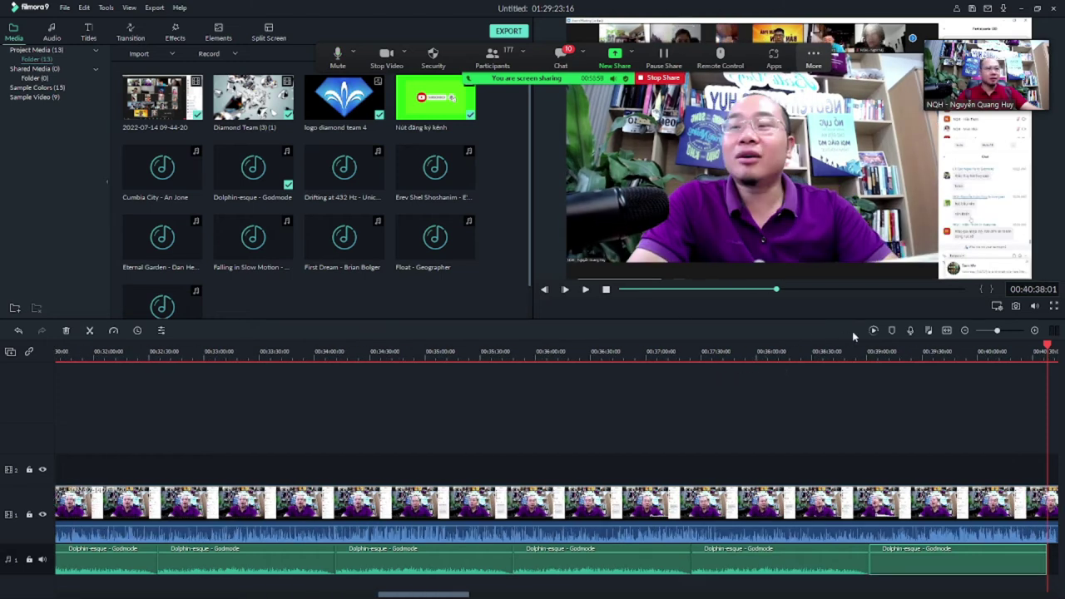
{"action": "key", "text": "ctrl+v"}
{"action": "key", "text": "ctrl+v"}
{"action": "key", "text": "ctrl+v"}
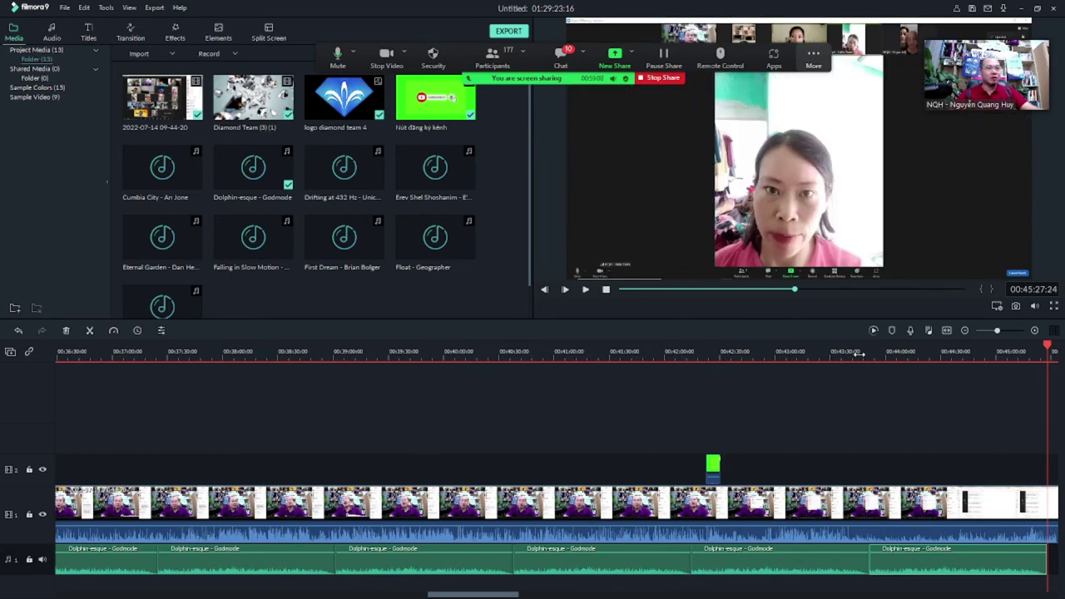
Paste one more music copy, then play the mix from about 40:45 and stop near 42:10.
{"action": "key", "text": "ctrl+v"}
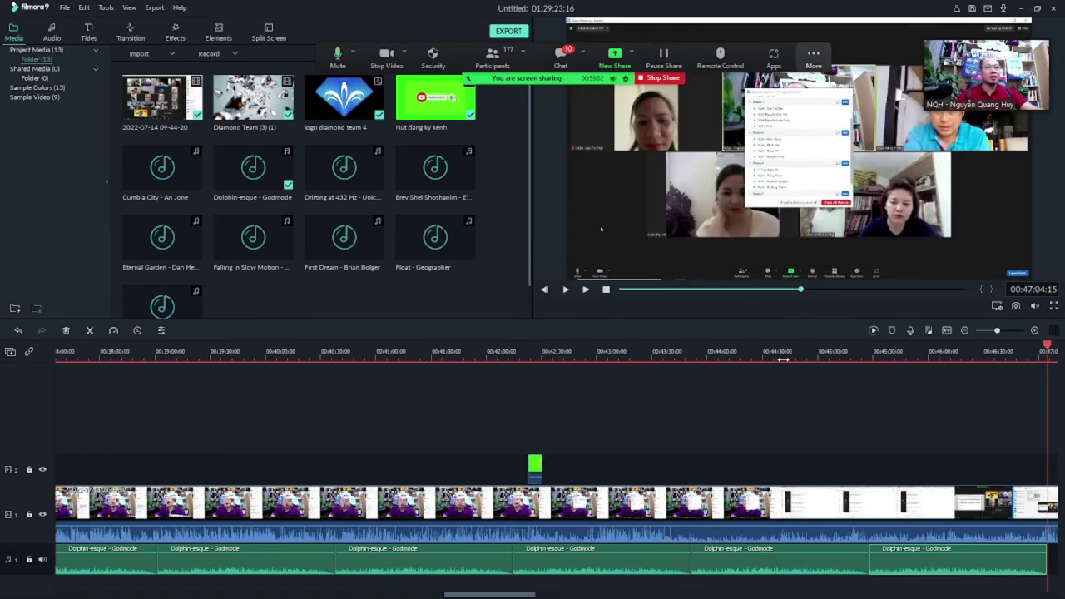
{"action": "left_click", "coordinate": [720, 353]}
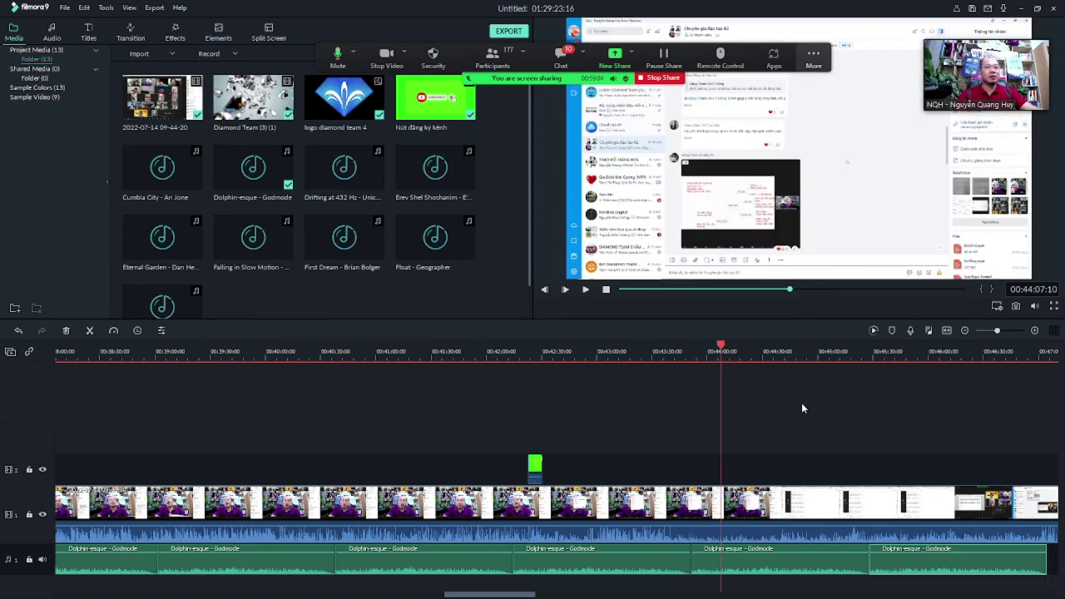
{"action": "left_click", "coordinate": [349, 353]}
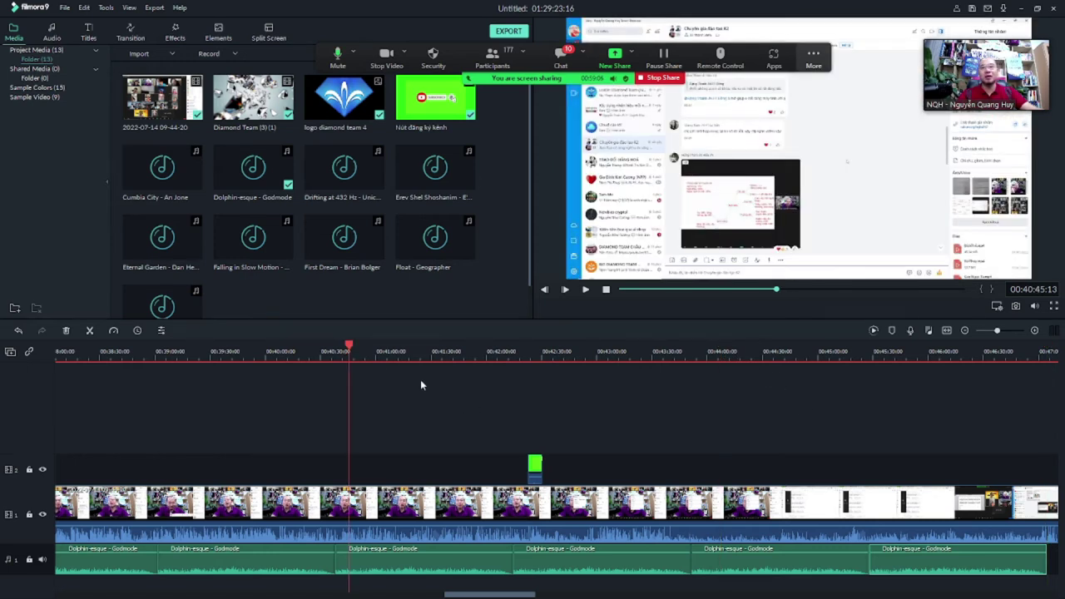
{"action": "key", "text": "space"}
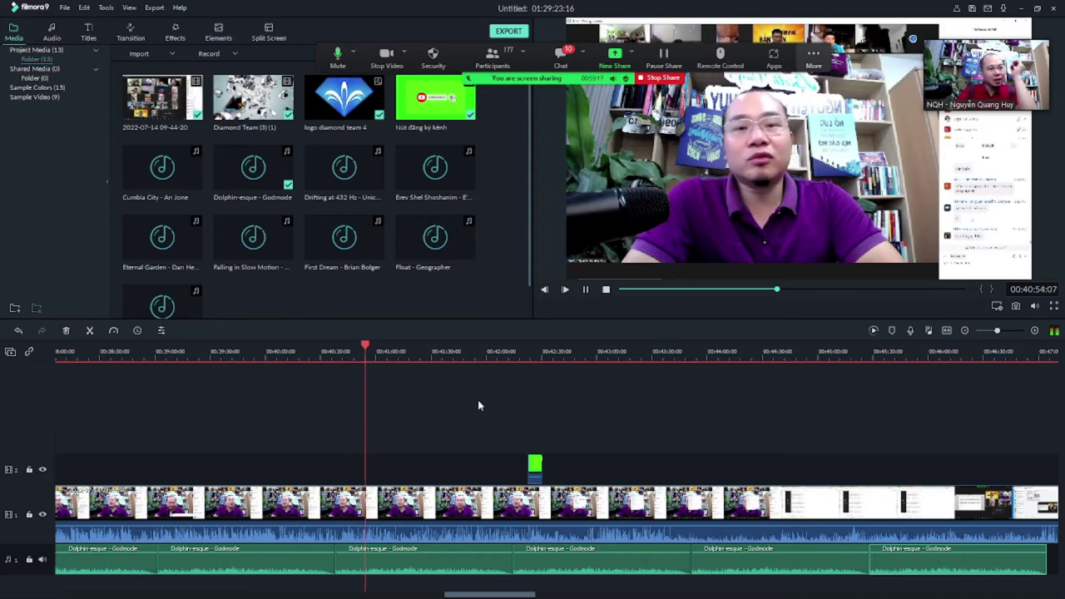
{"action": "key", "text": "space"}
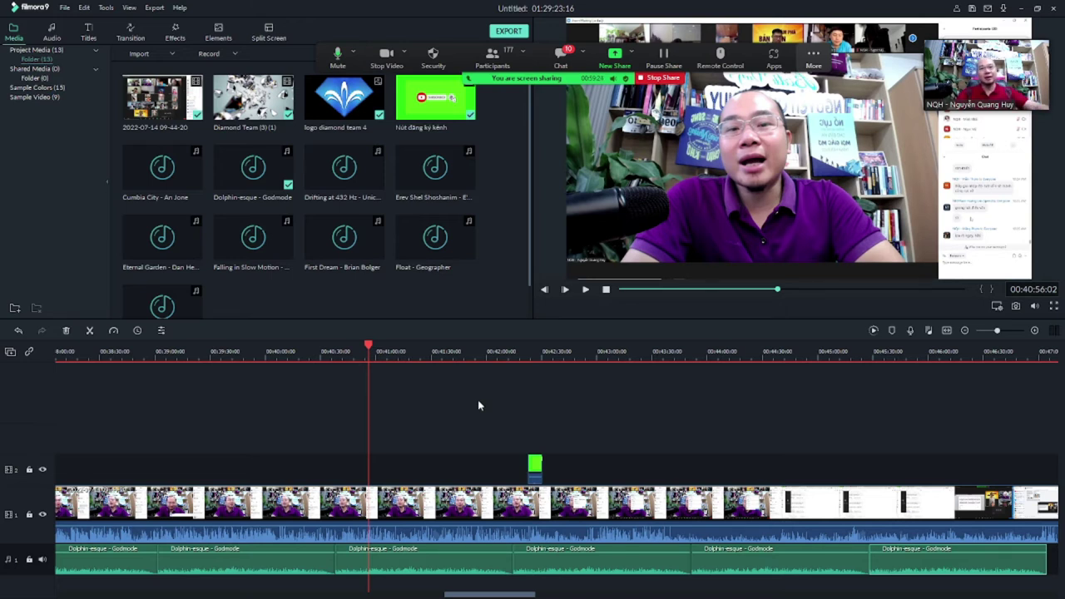
{"action": "left_click", "coordinate": [506, 352]}
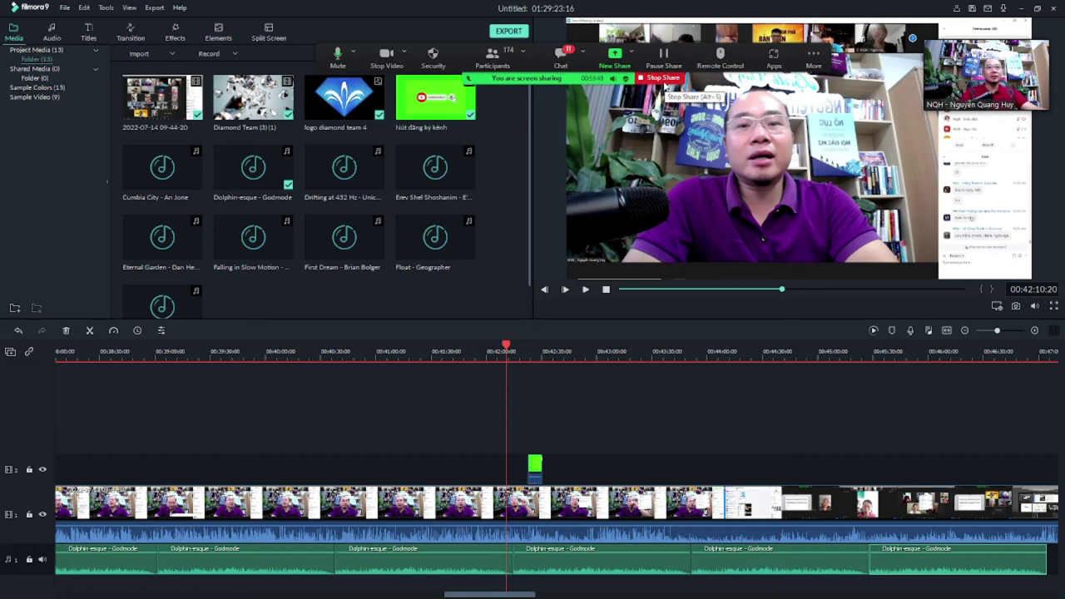
End the Zoom screen share of Filmora9 to return to the speaker's video.
{"action": "left_click", "coordinate": [664, 78]}
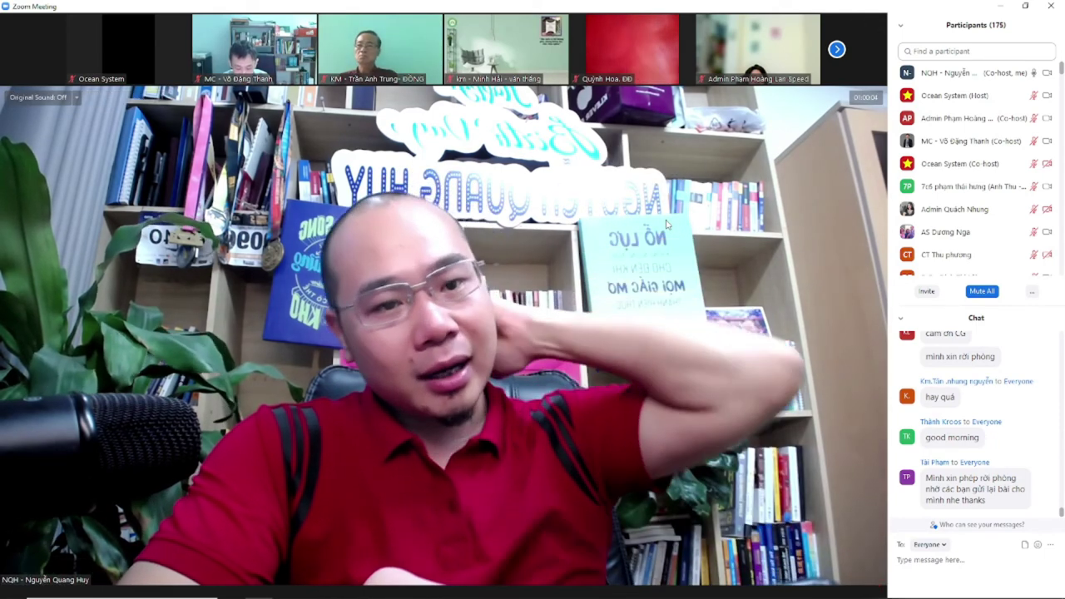
{"action": "mouse_move", "coordinate": [665, 223]}
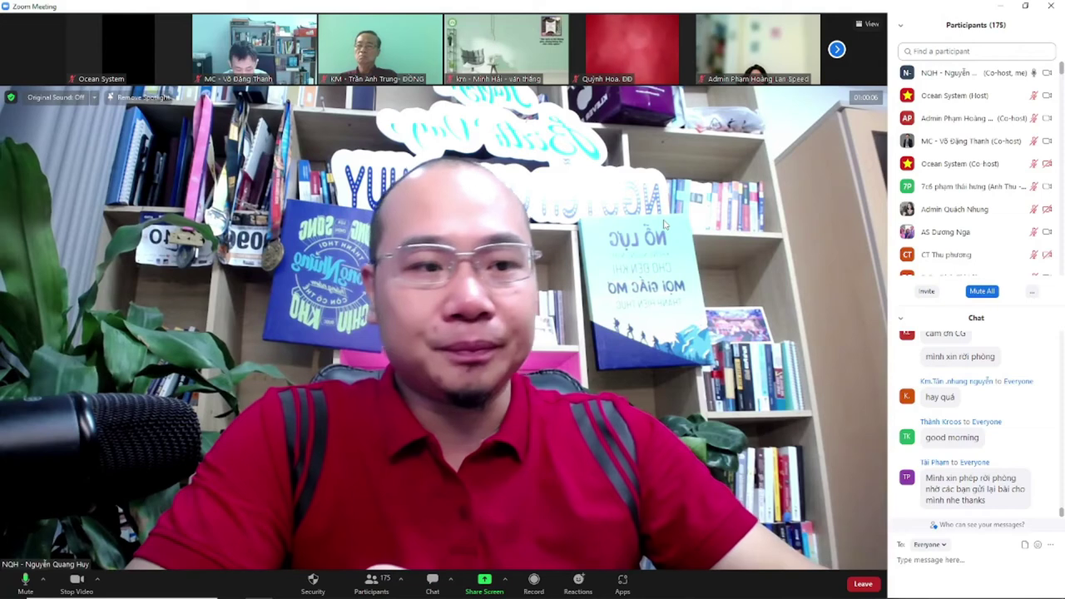